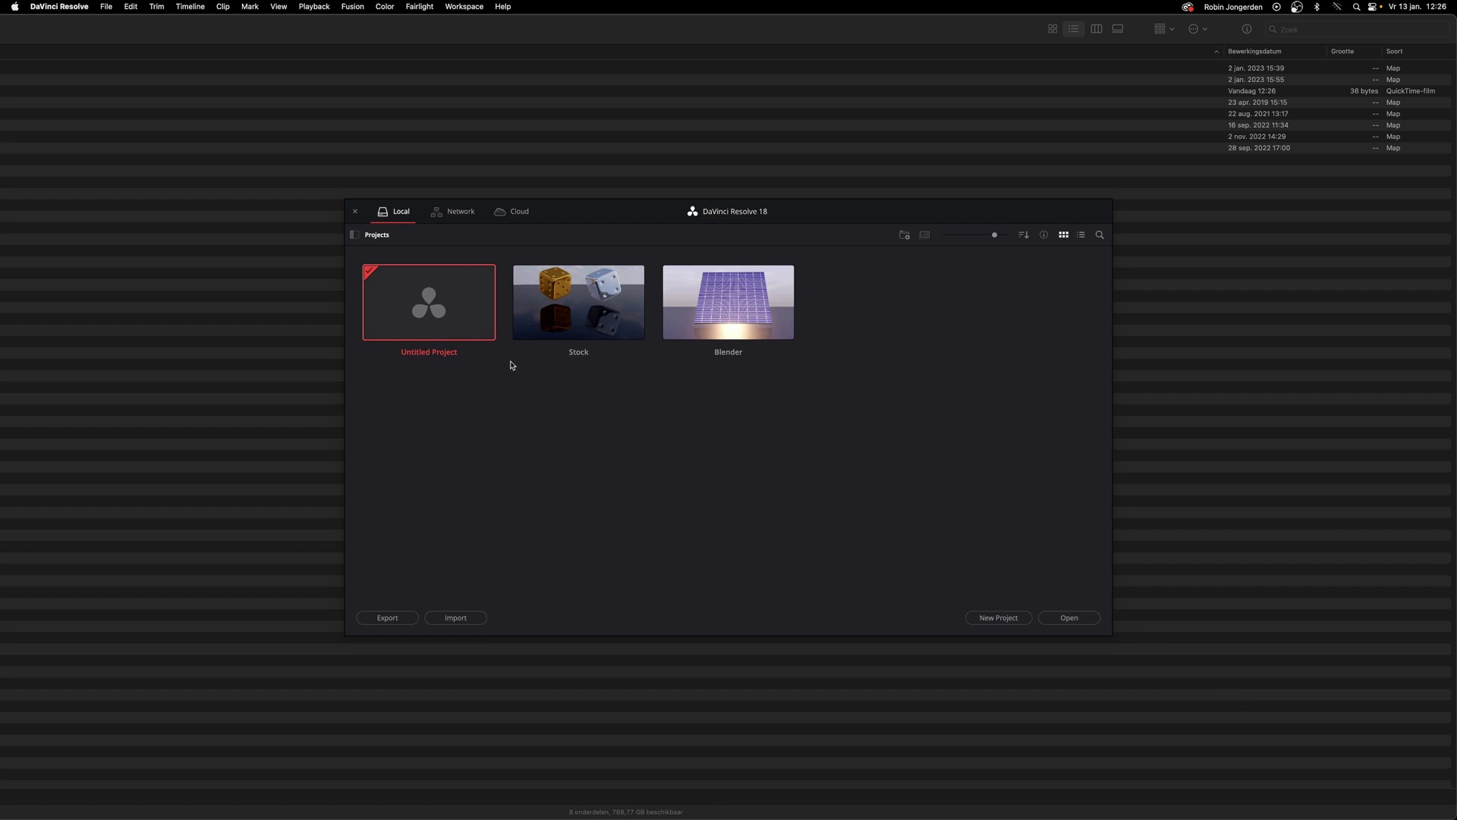
Start a new project and name it 'Marokko'
click(991, 619)
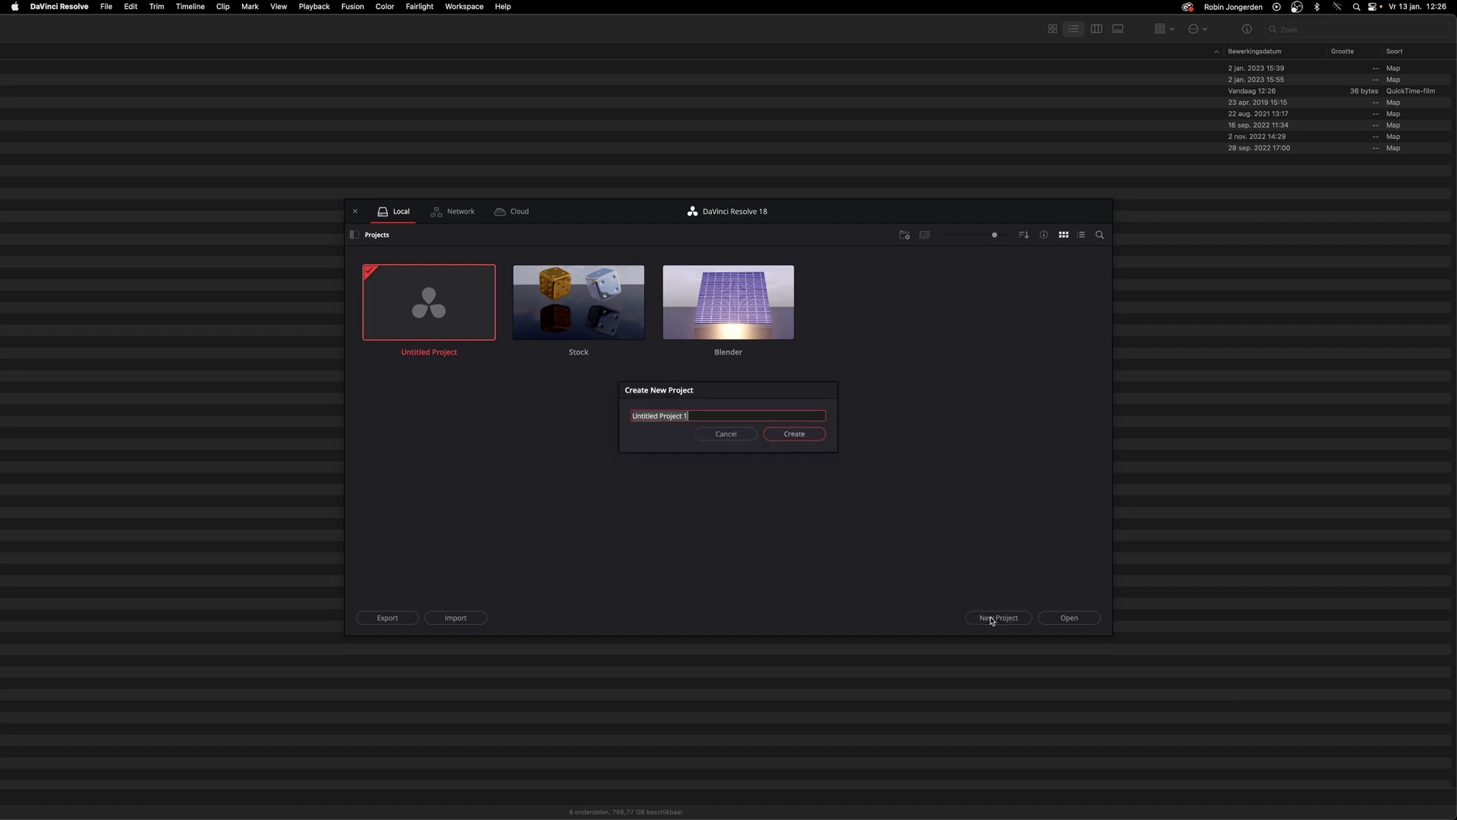
text(M)
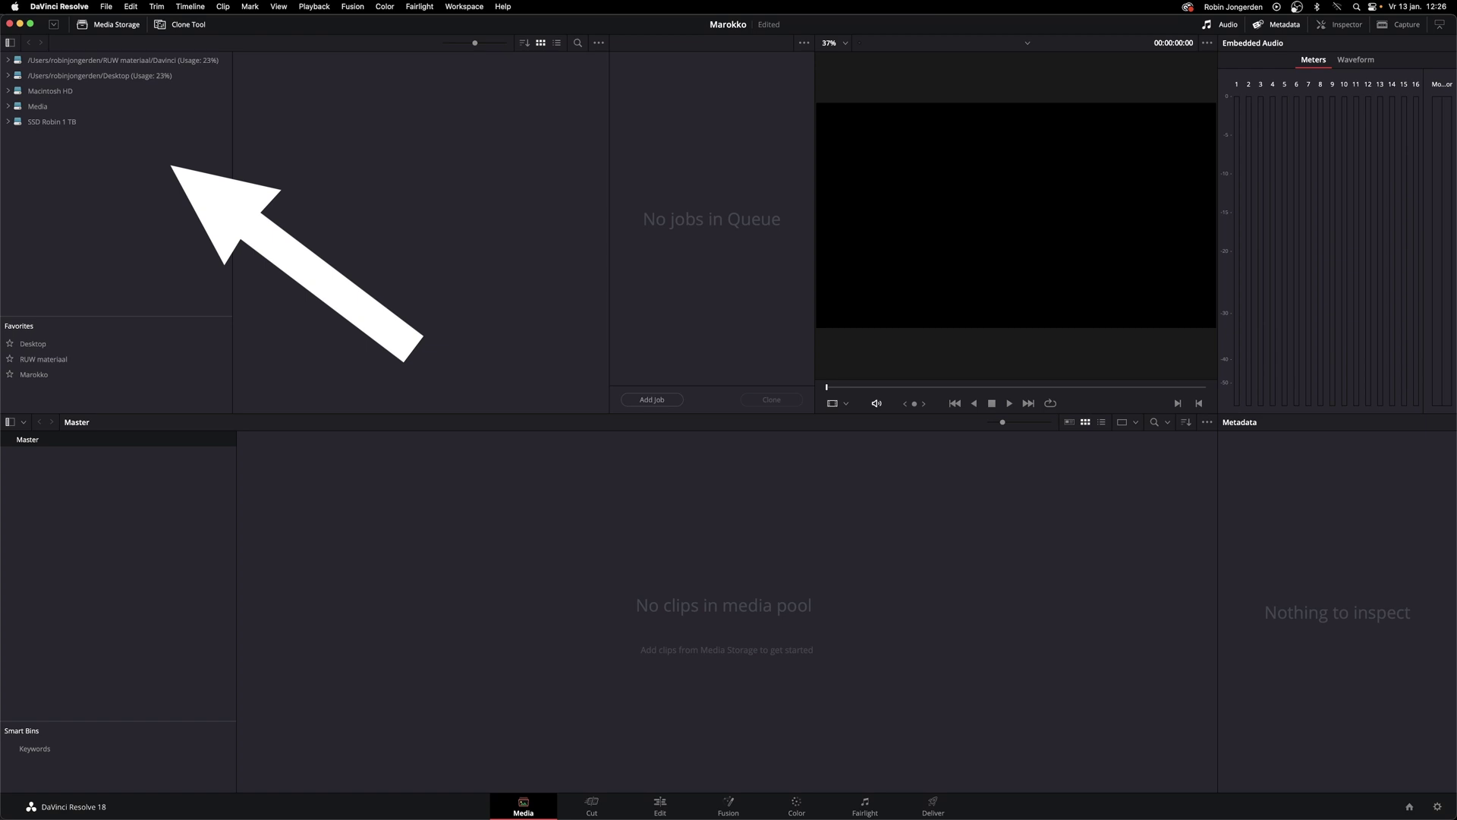
Add all nine files from the Marokko favourite to the media pool, accept the frame-rate change, and go to Edit
click(34, 374)
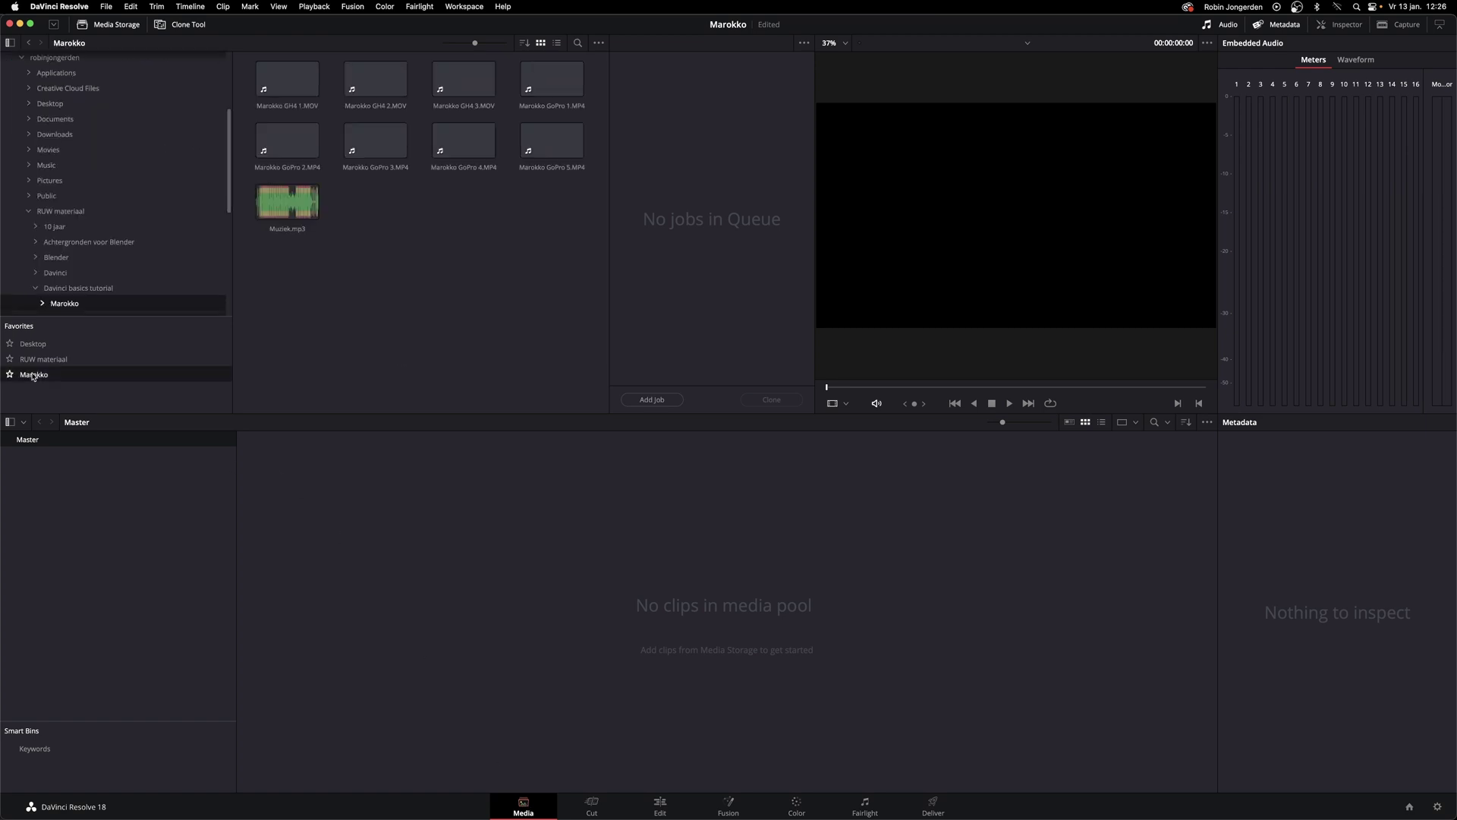
mouse_move(568, 240)
mouse_down()
mouse_move(327, 112)
mouse_move(668, 587)
mouse_up()
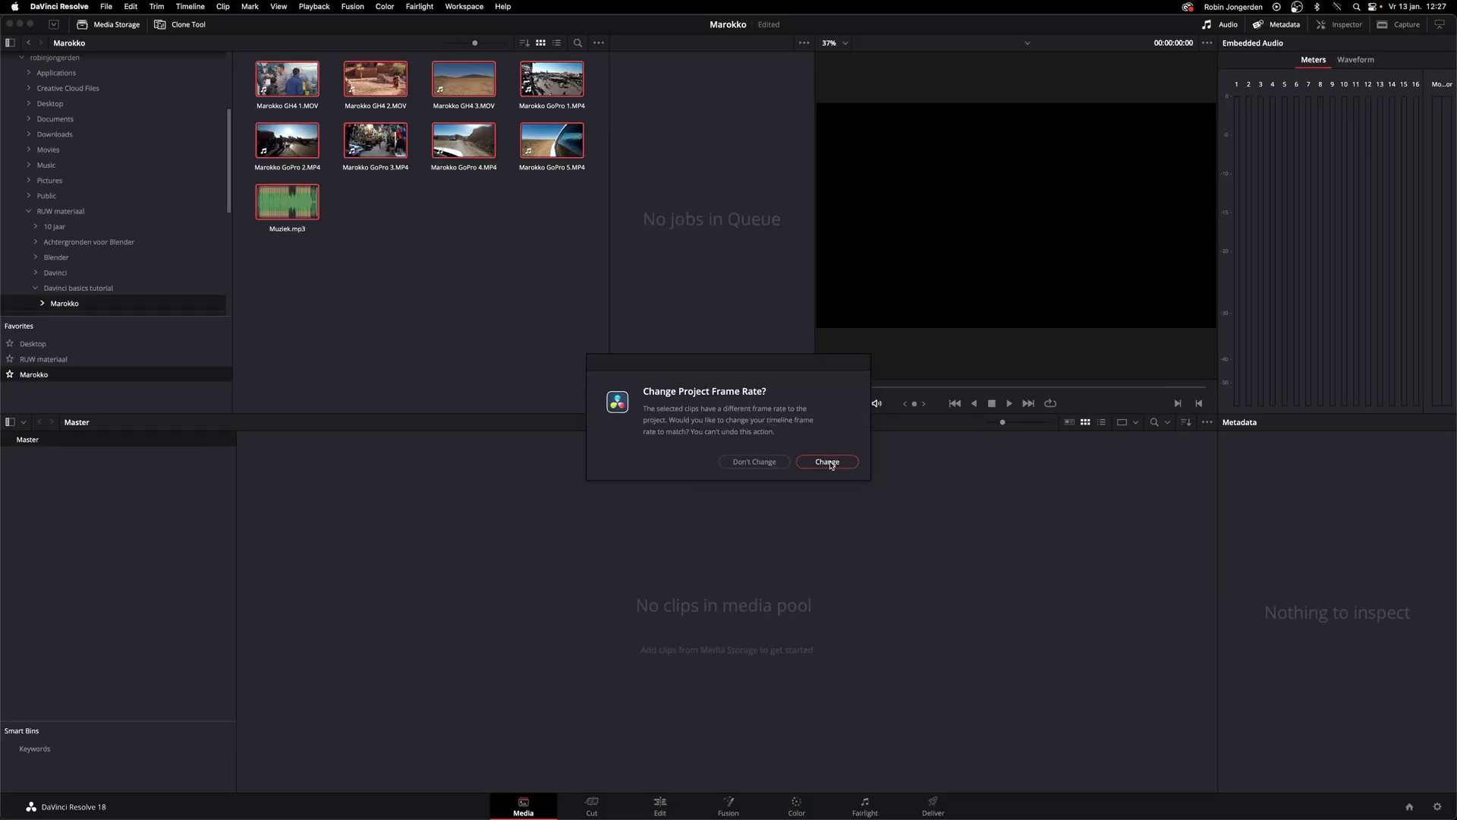
click(827, 461)
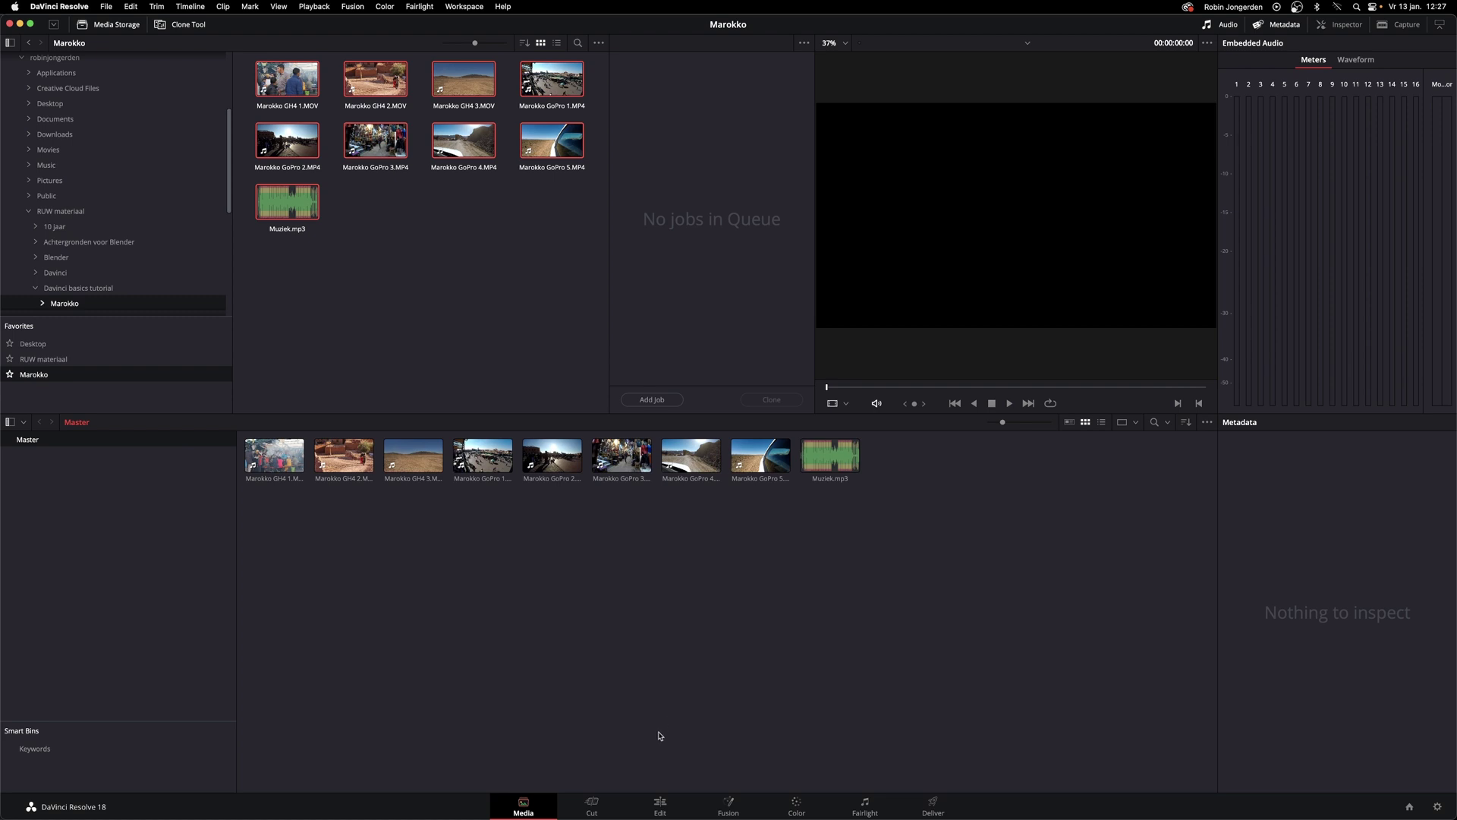
click(660, 806)
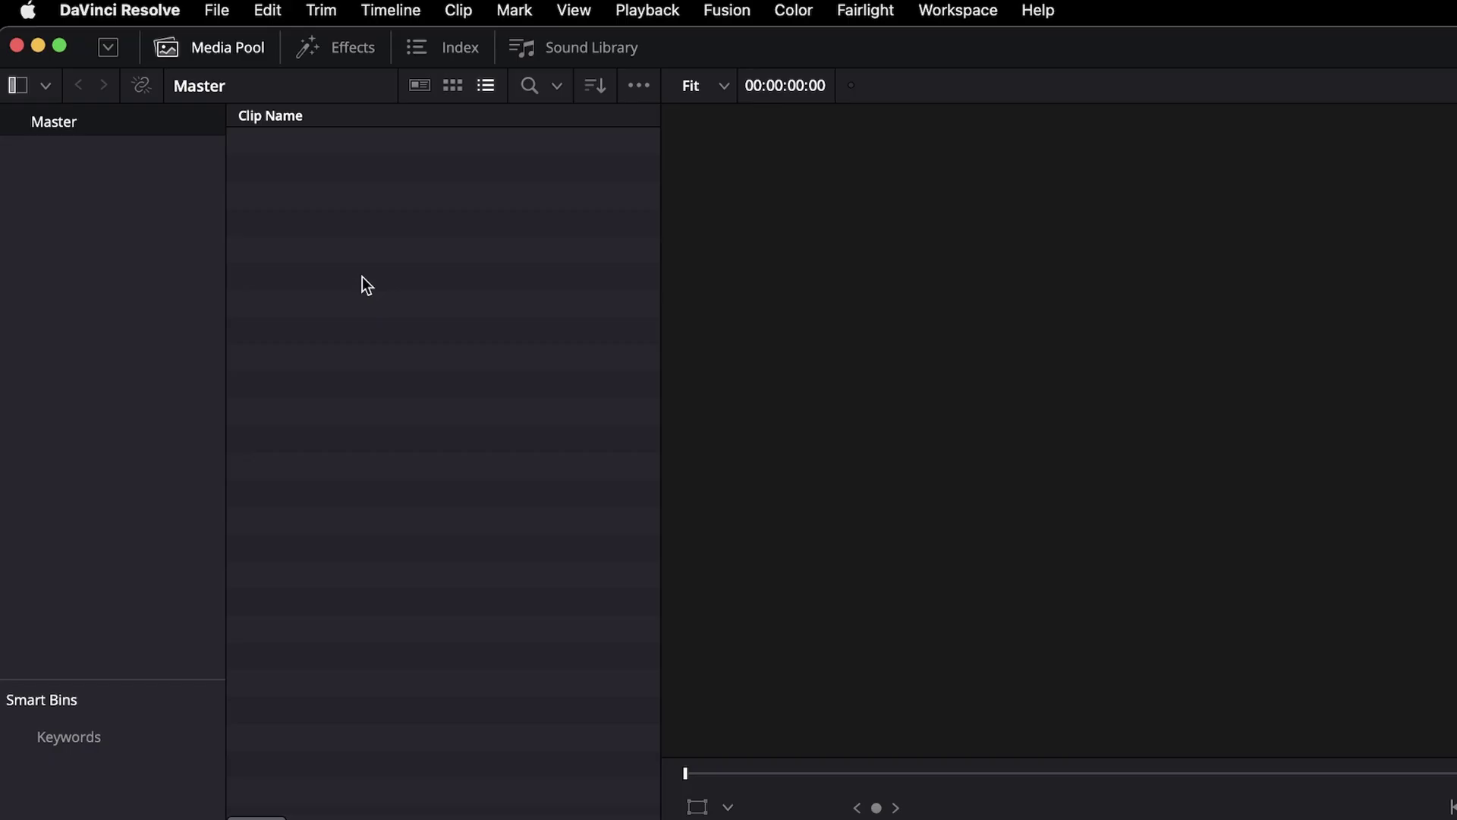
Import the eight Marokko clips and Muziek.mp3 into the Media Pool through Import Media
right_click(296, 236)
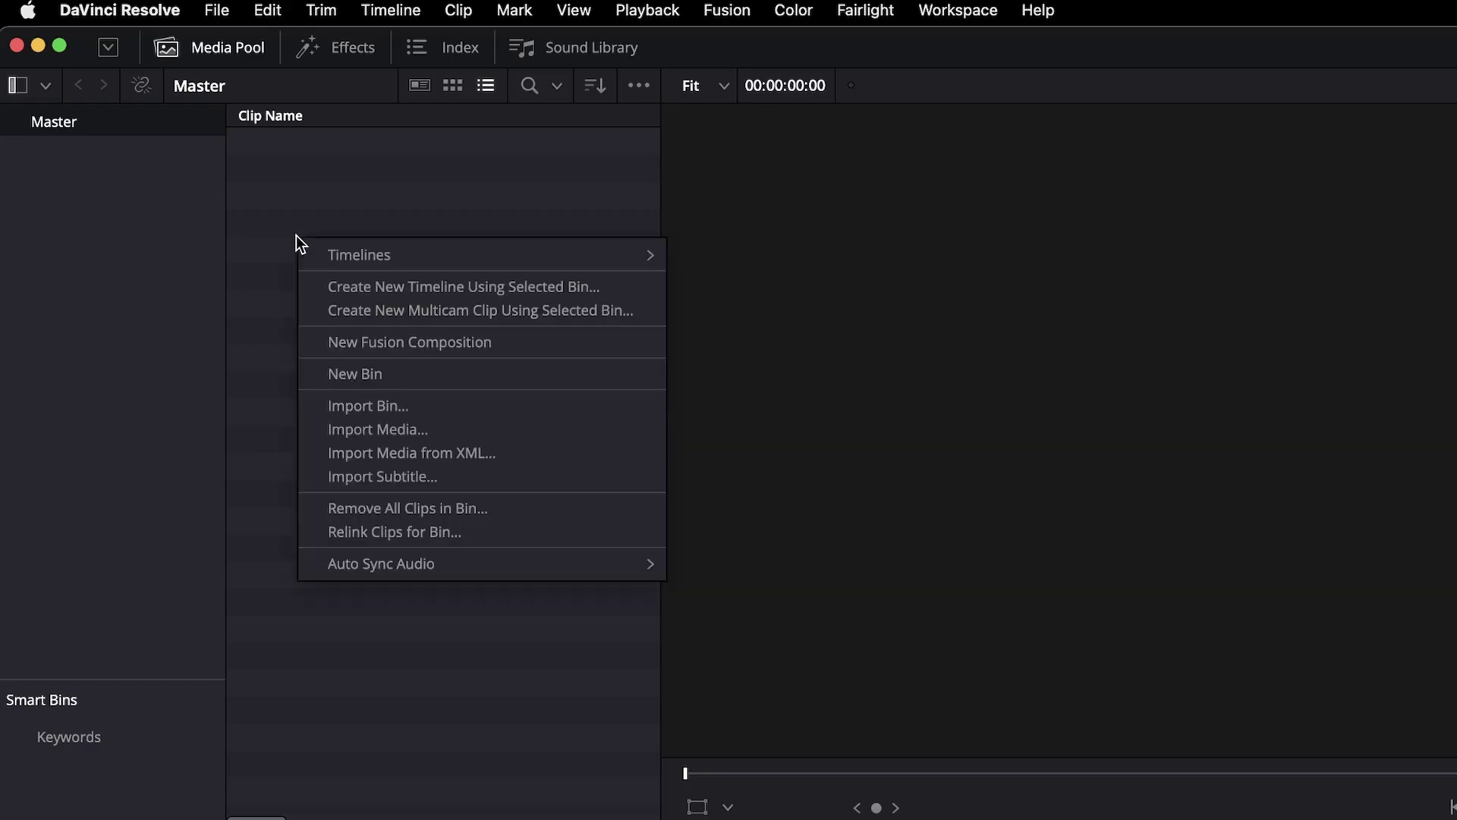
click(396, 431)
drag(1320, 550, 1137, 248)
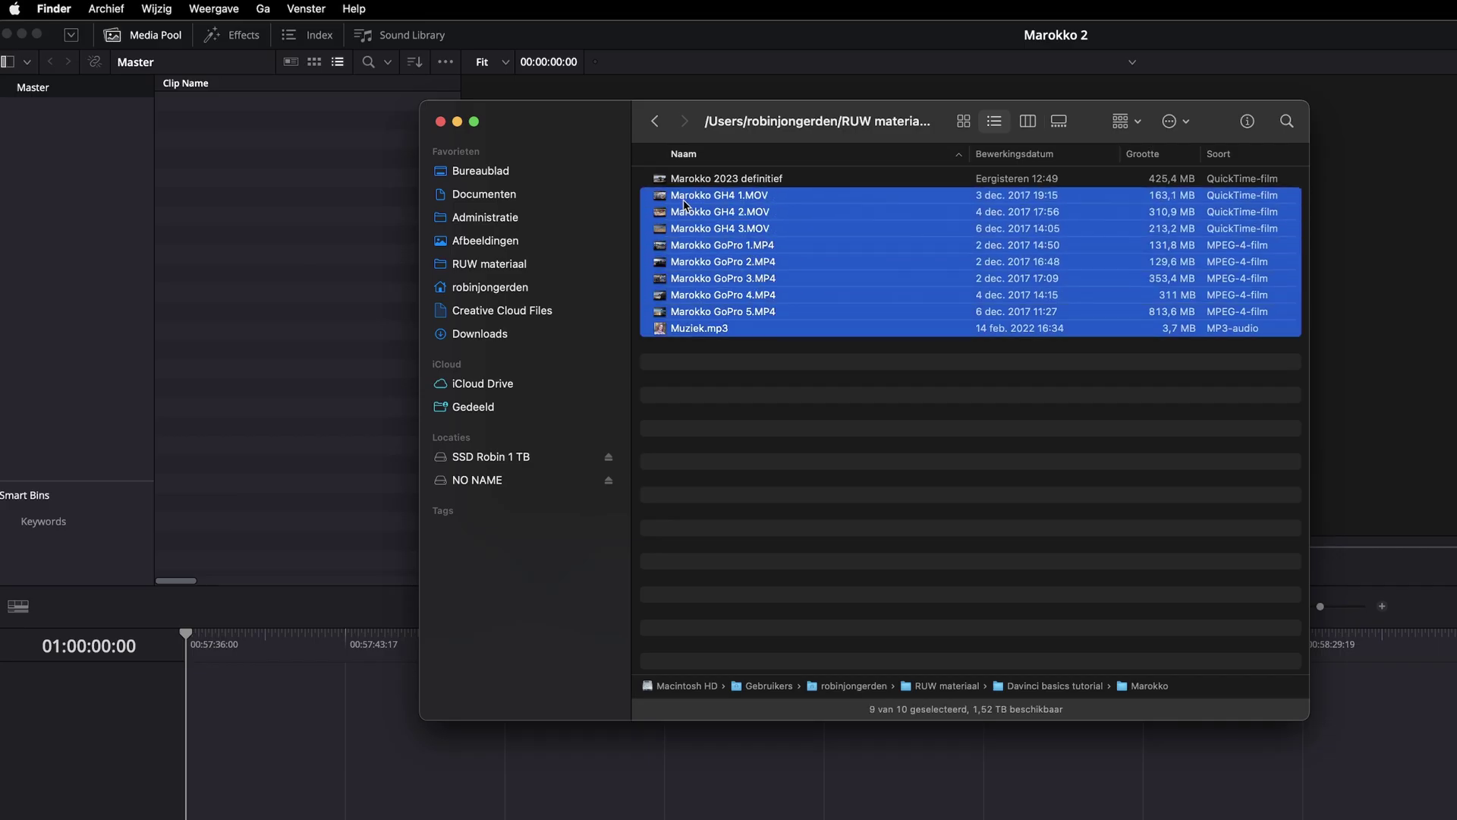
drag(673, 200, 303, 176)
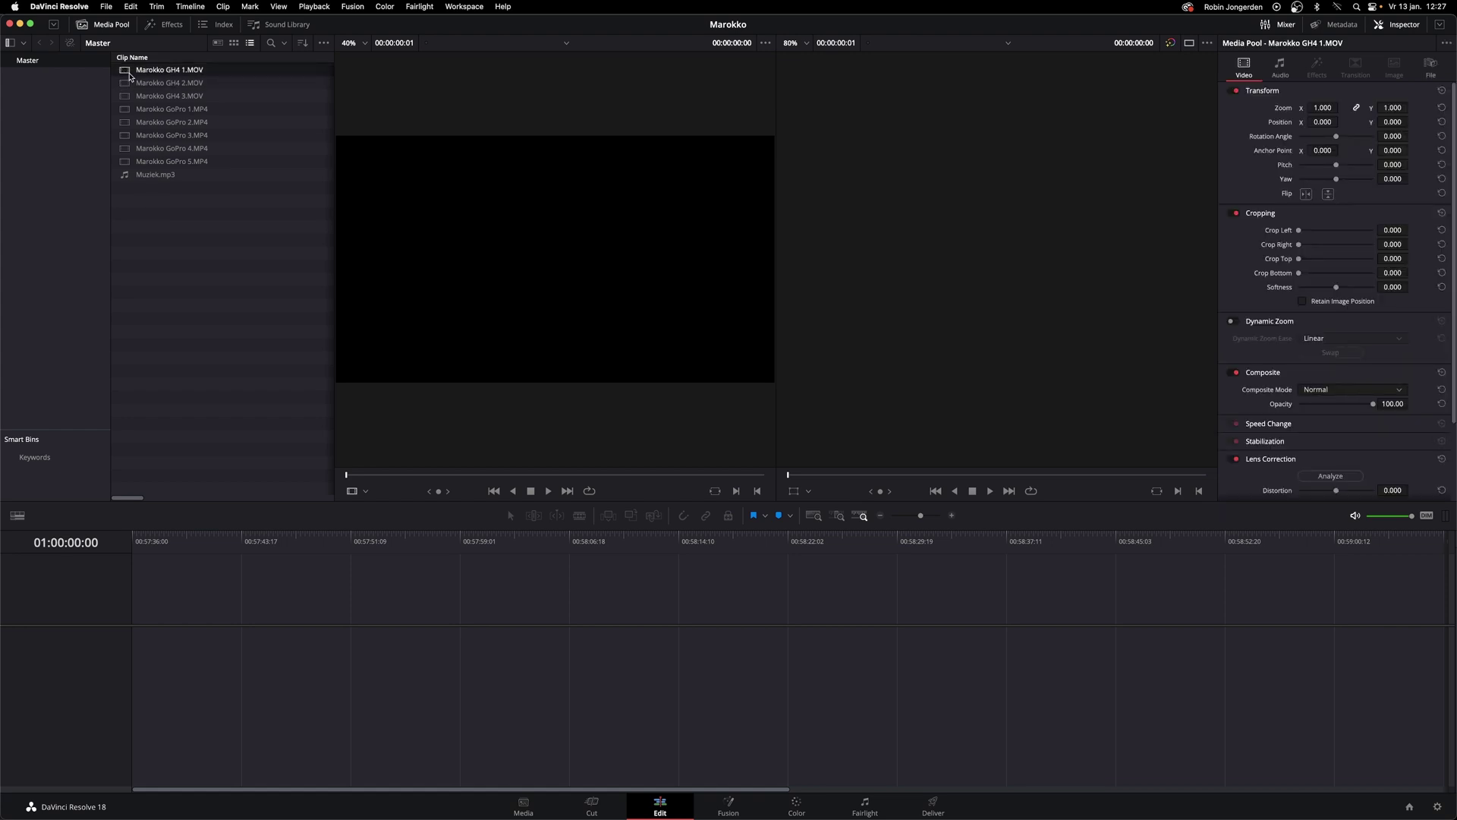
Put Marokko GH4 1.MOV on a new timeline and rename the timeline 'Marokko Video'
drag(129, 74, 137, 630)
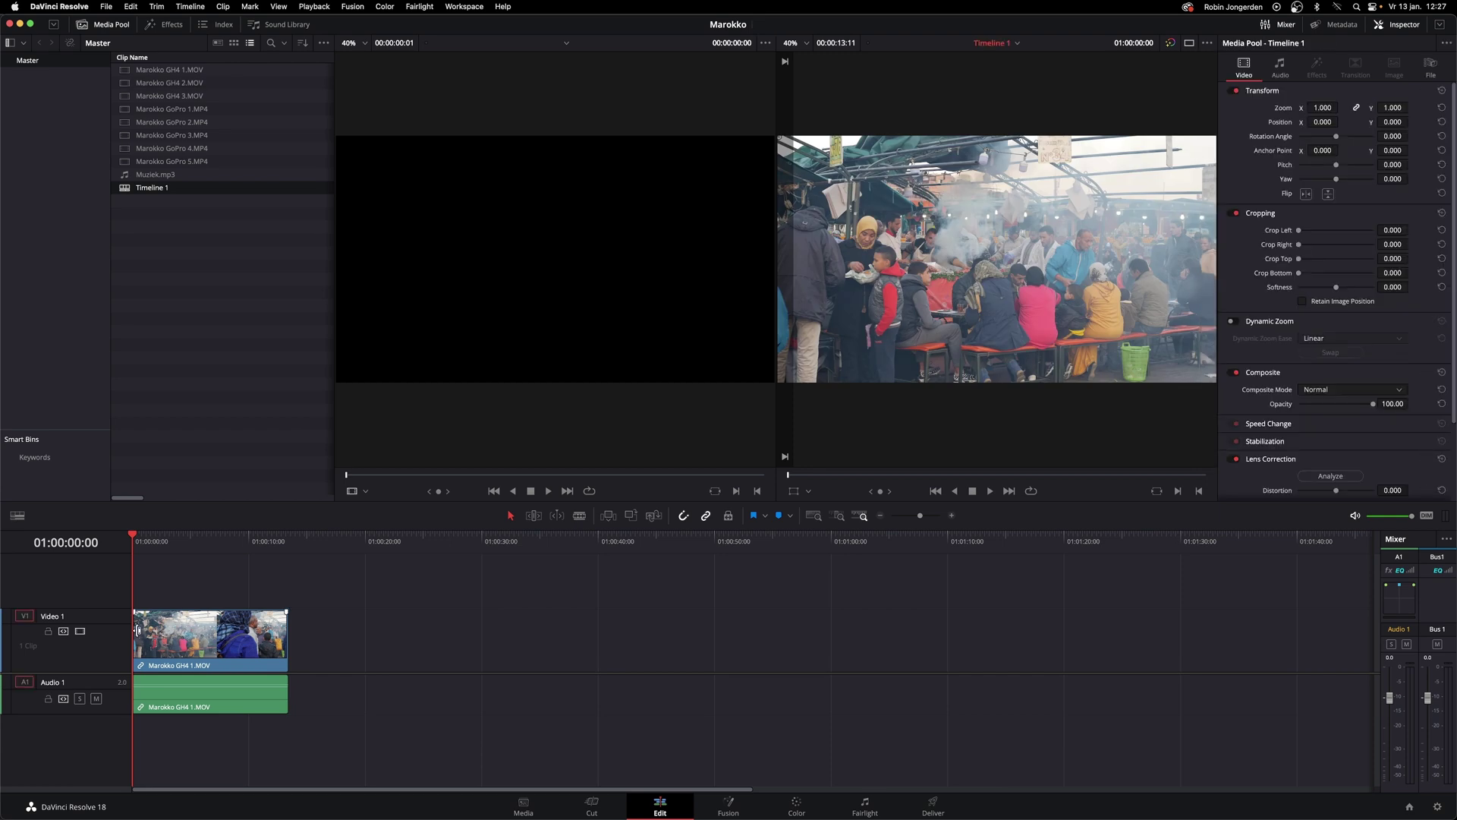
click(160, 190)
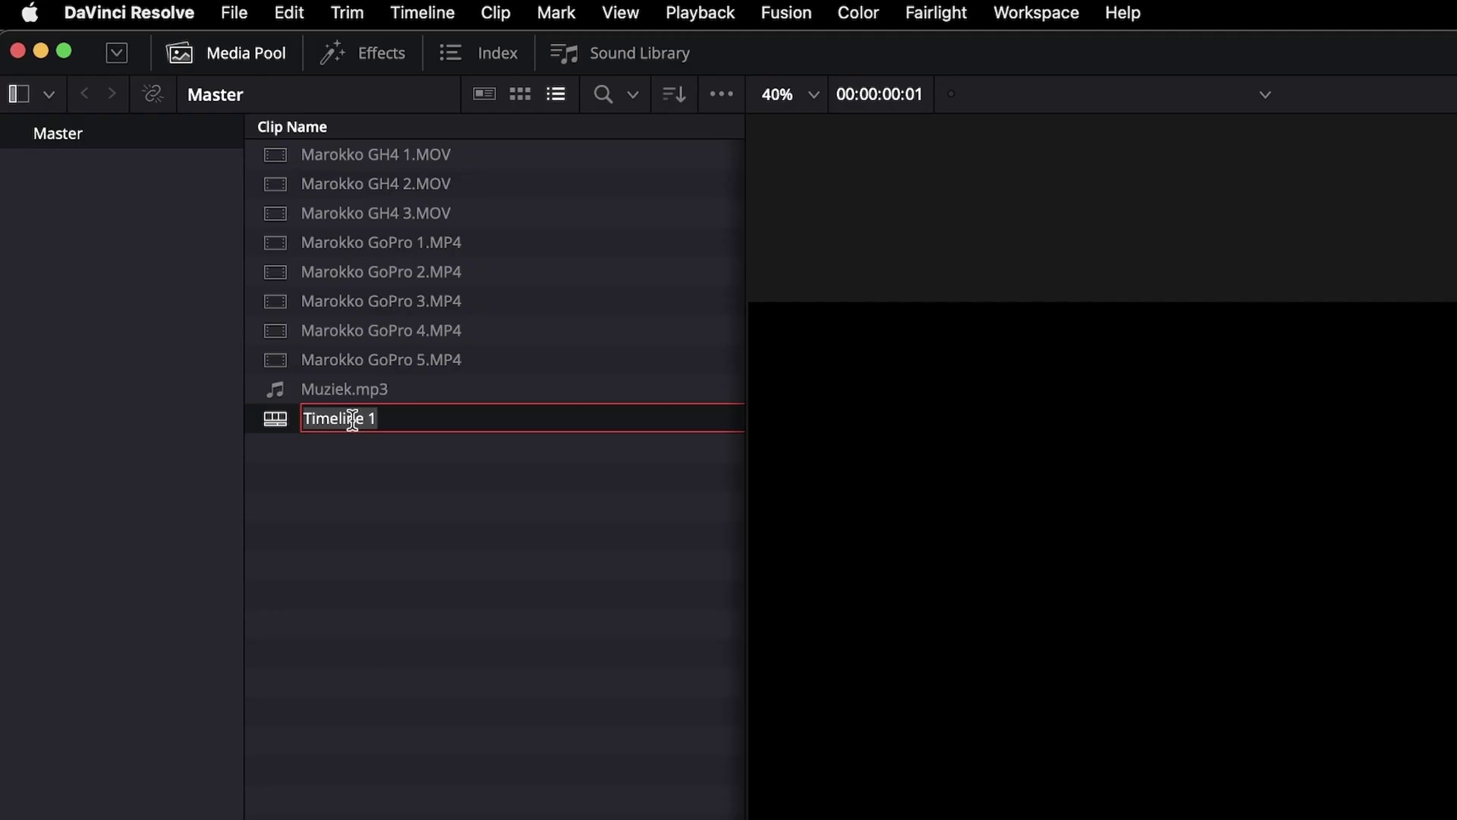
text(Marokko Video)
key(Return)
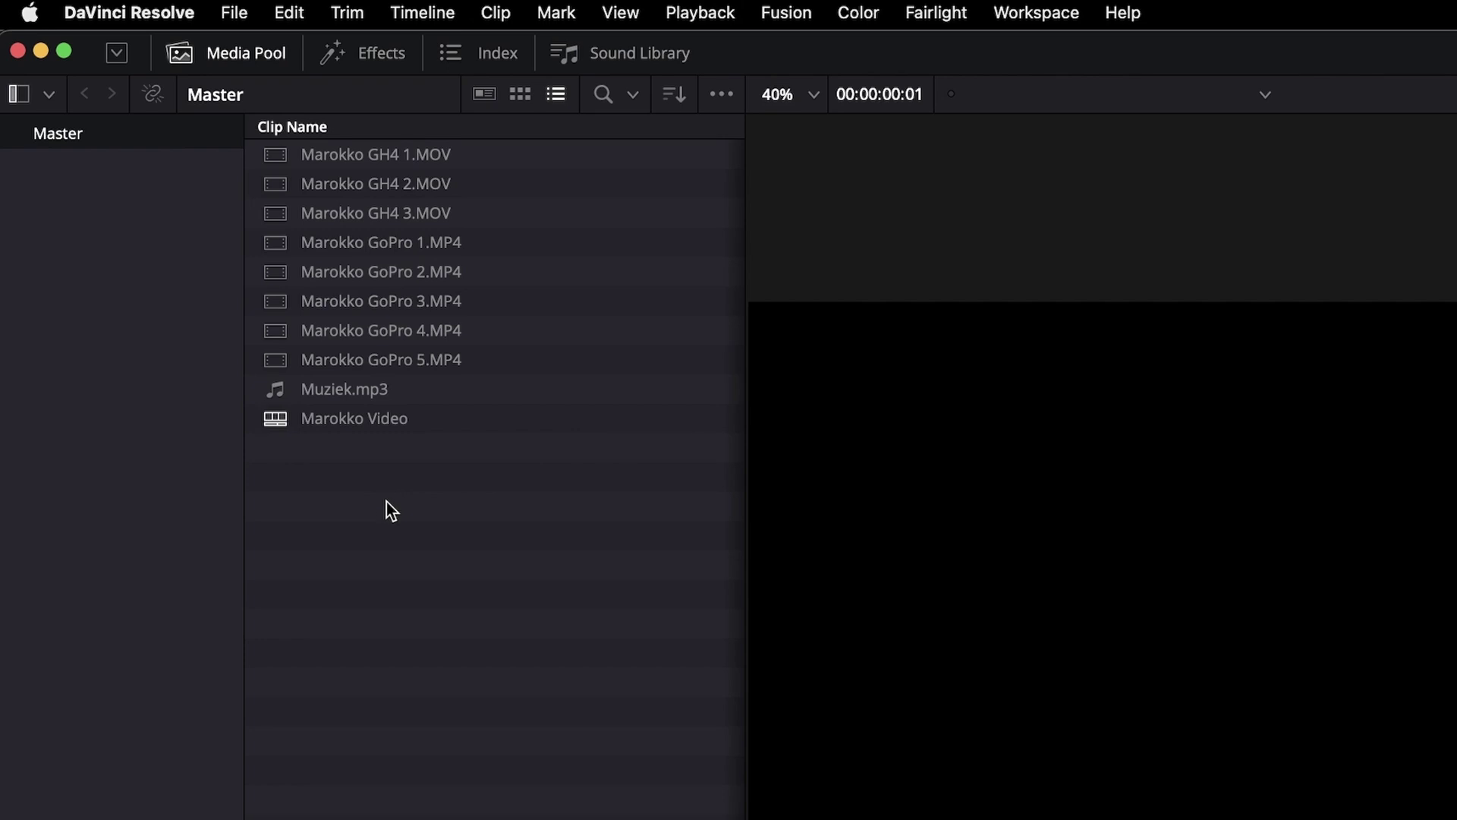
Begin creating another timeline from the Media Pool menu, then cancel it
right_click(387, 506)
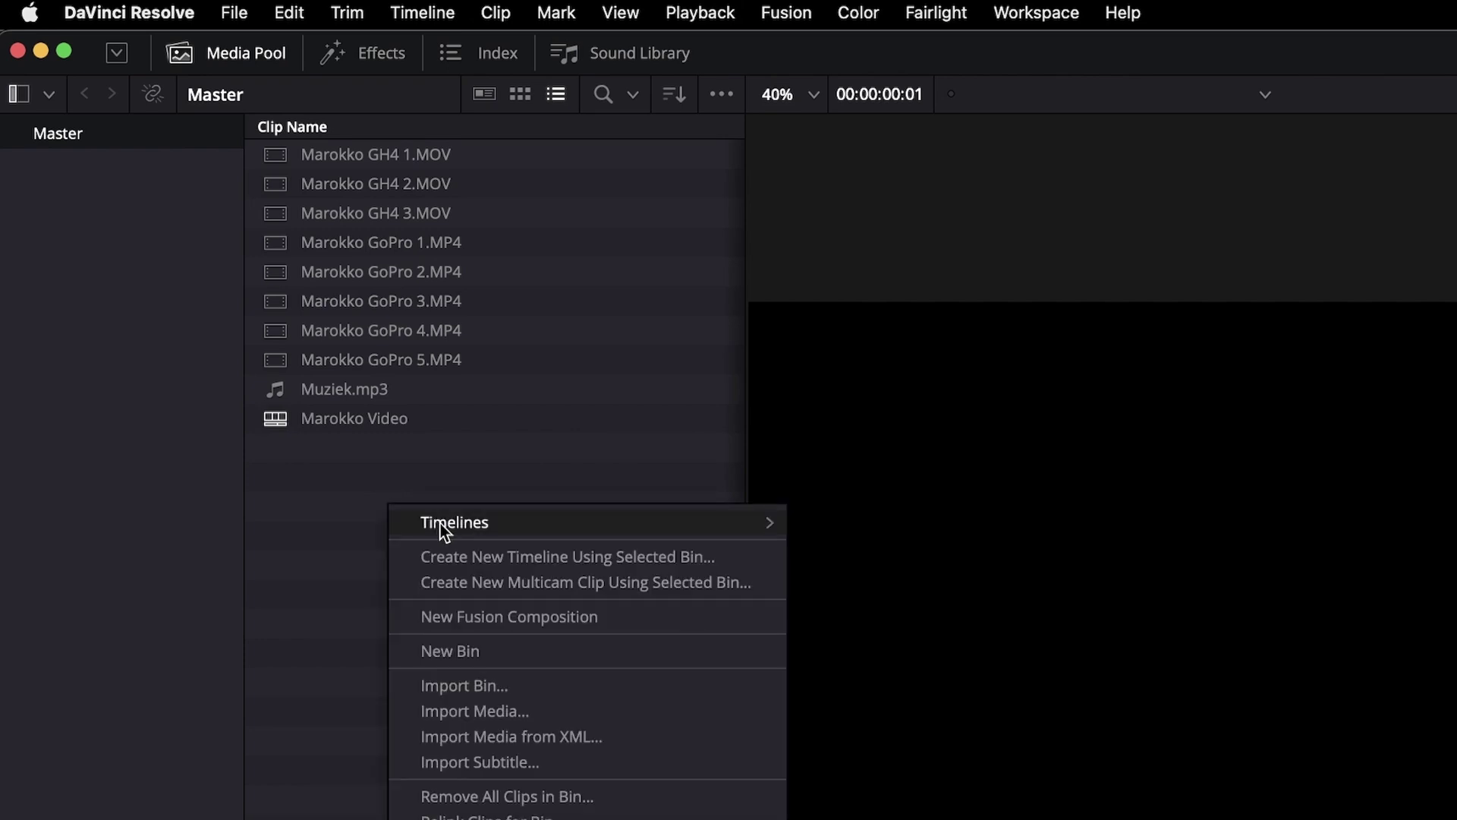
mouse_move(437, 522)
click(898, 528)
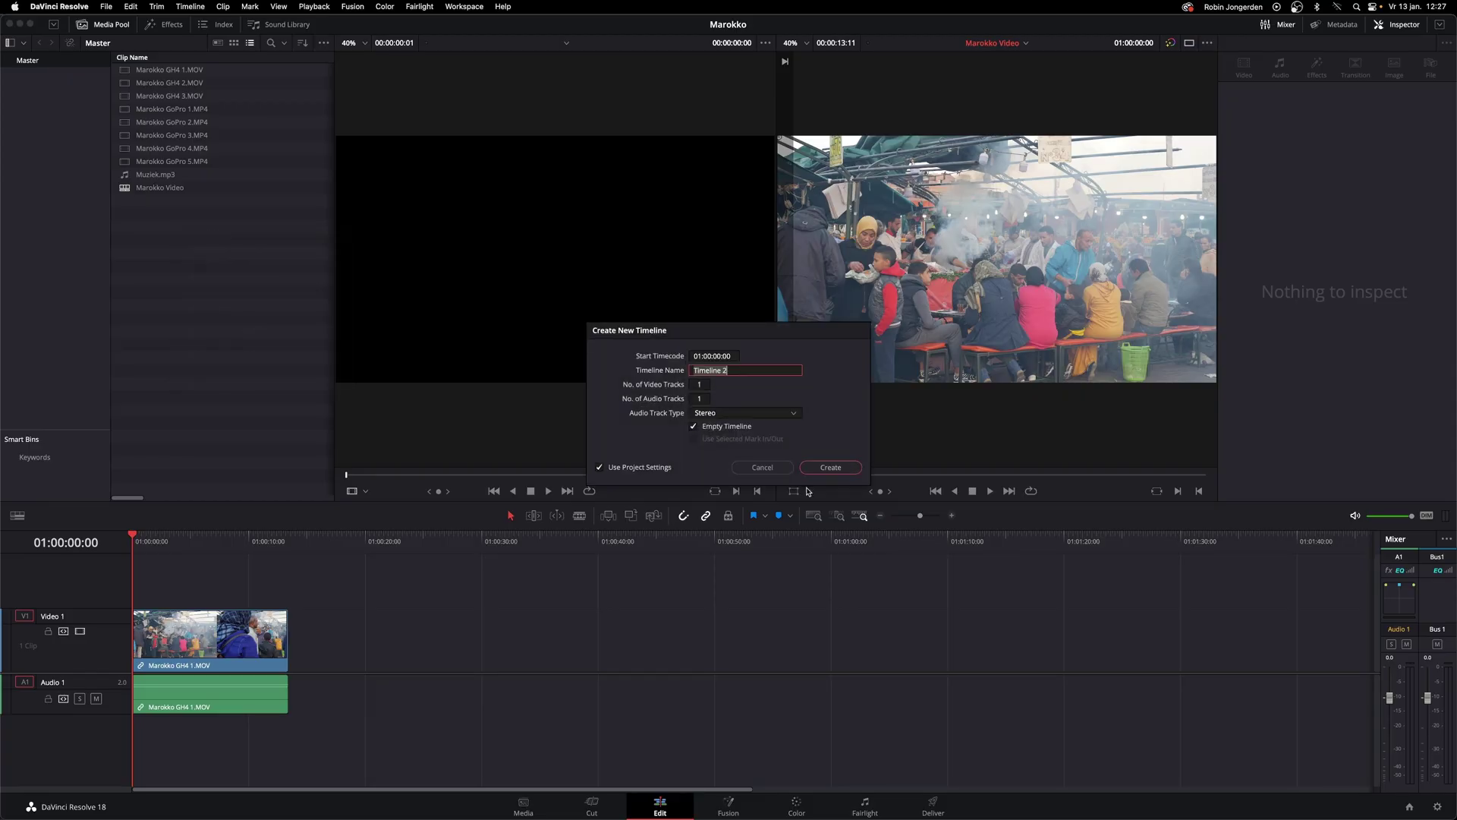
click(760, 468)
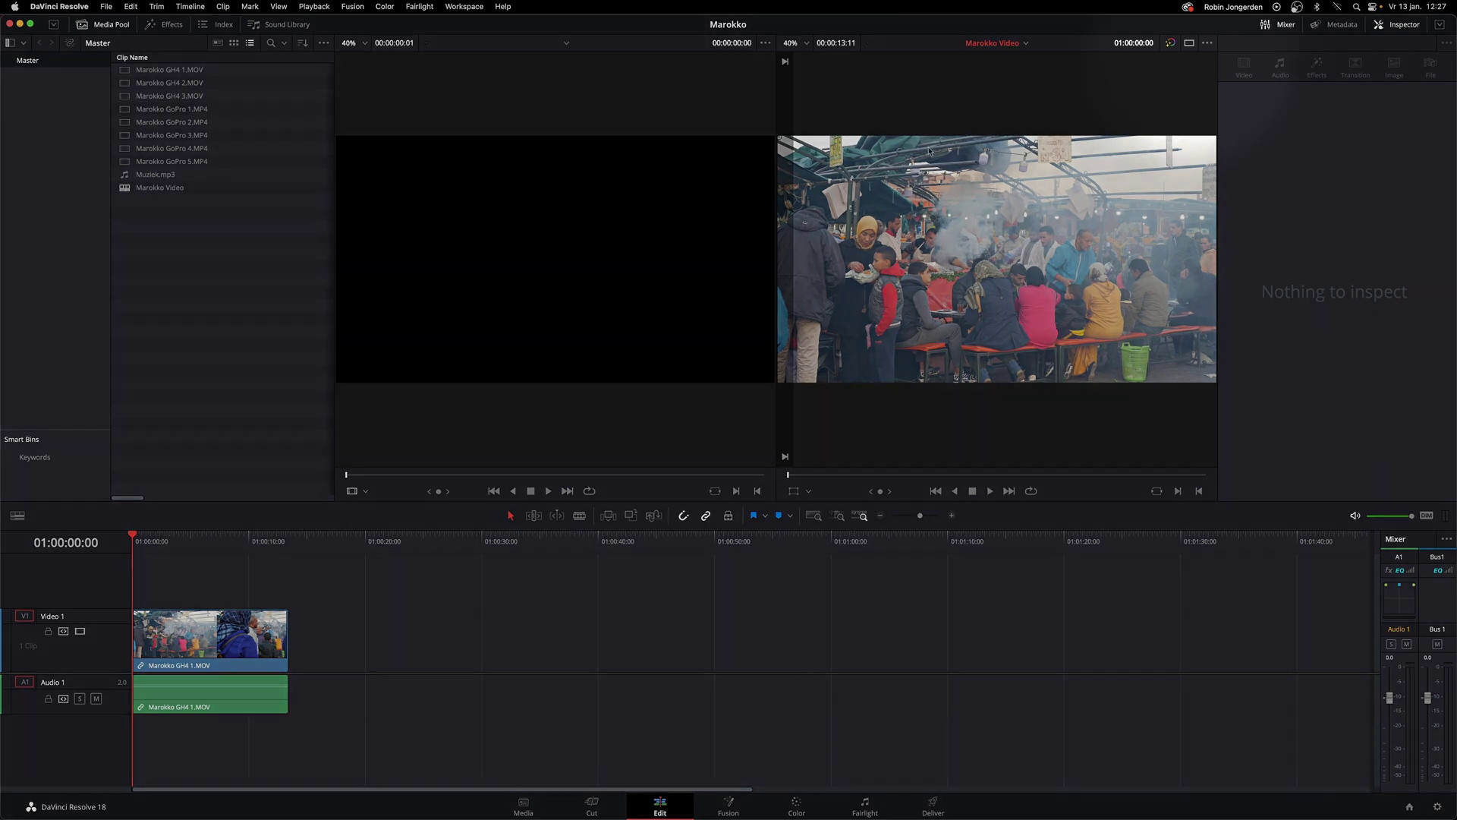
Switch to a single large viewer, preview the timeline clip, then delete it from both tracks
click(1190, 44)
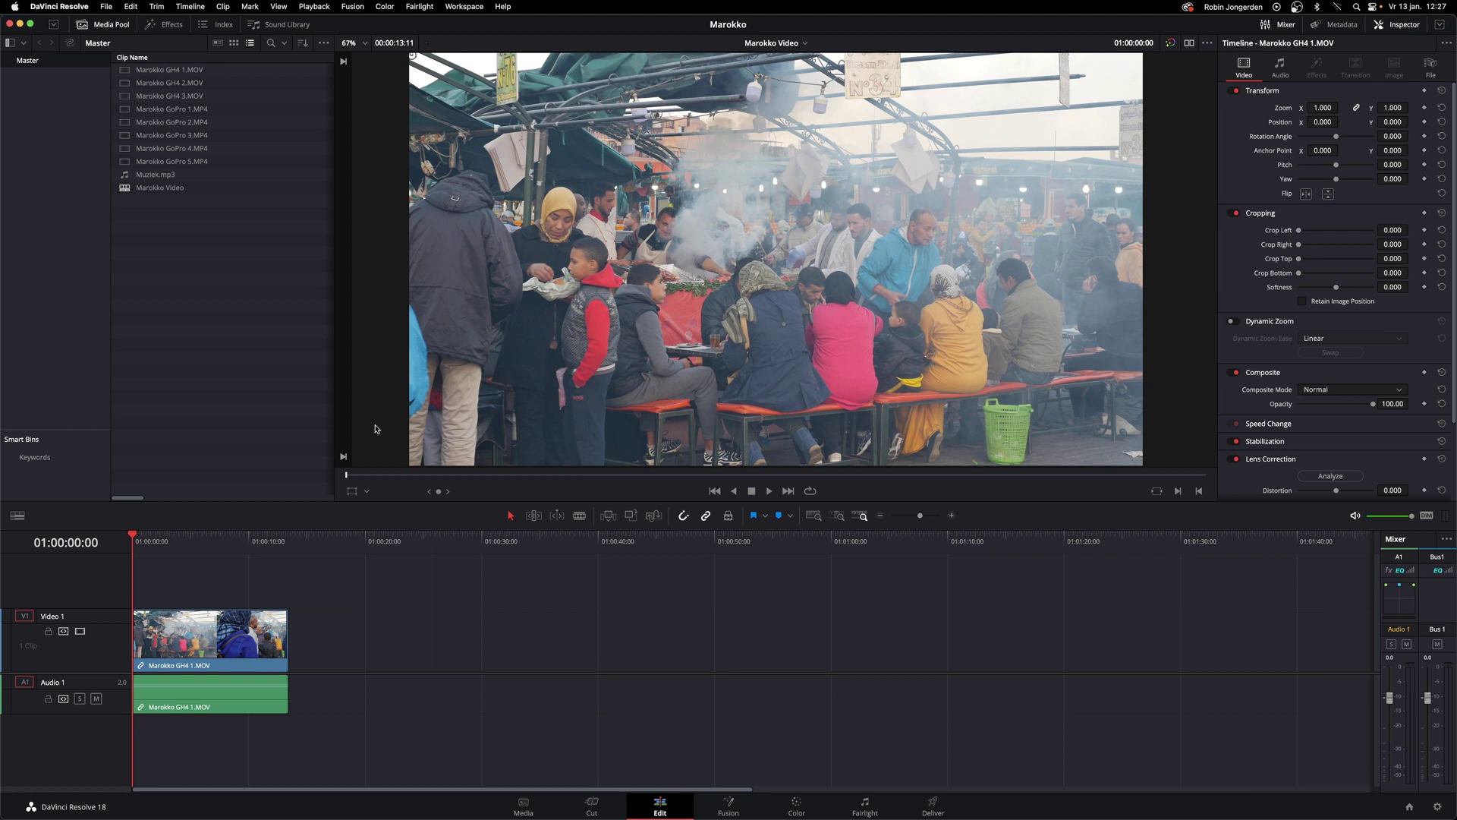
mouse_move(162, 547)
mouse_down()
mouse_move(128, 552)
mouse_move(274, 558)
mouse_move(125, 555)
mouse_up()
drag(237, 550, 126, 554)
click(769, 491)
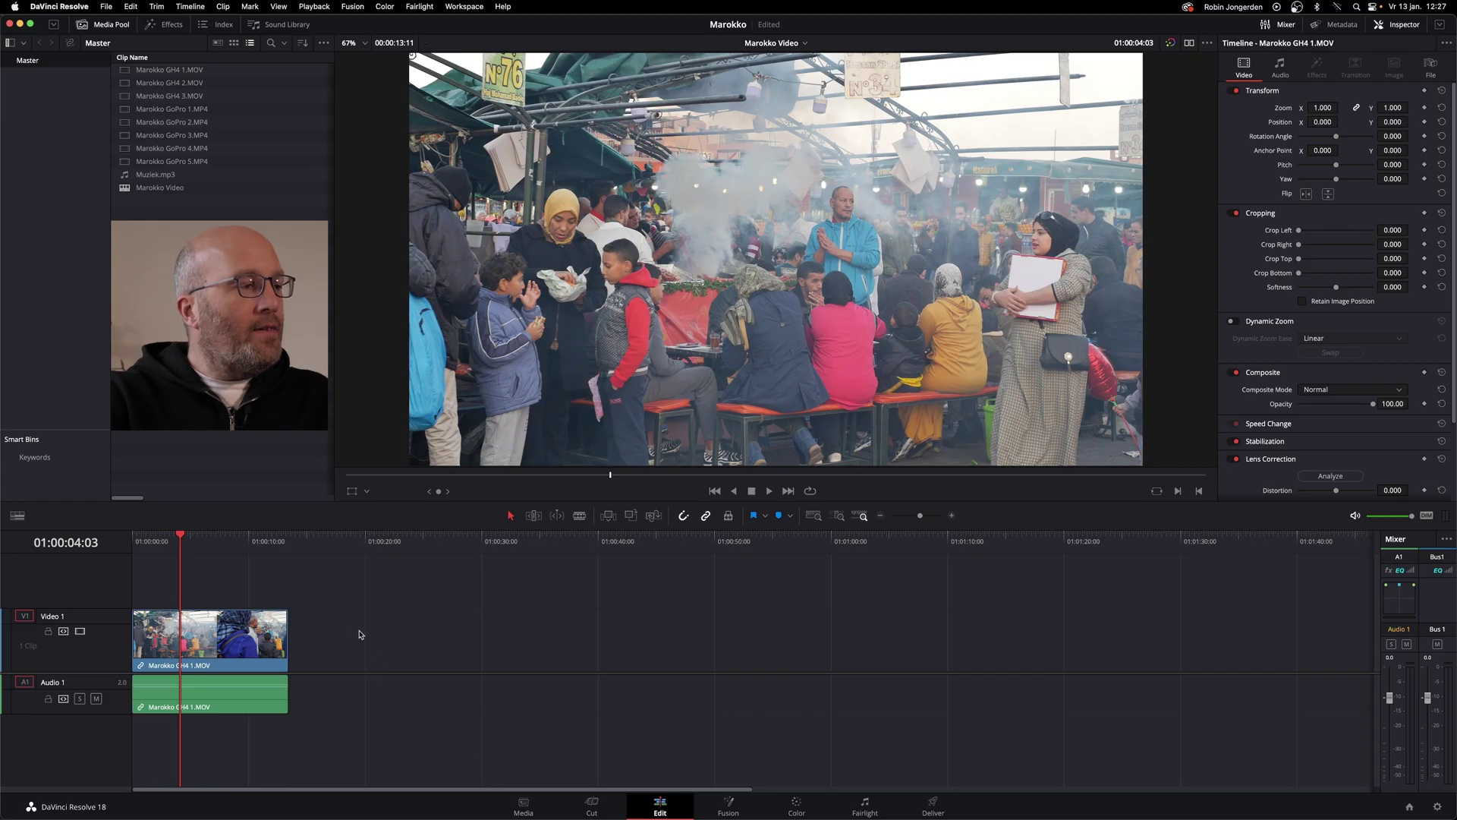
drag(390, 679, 224, 616)
key(BackSpace)
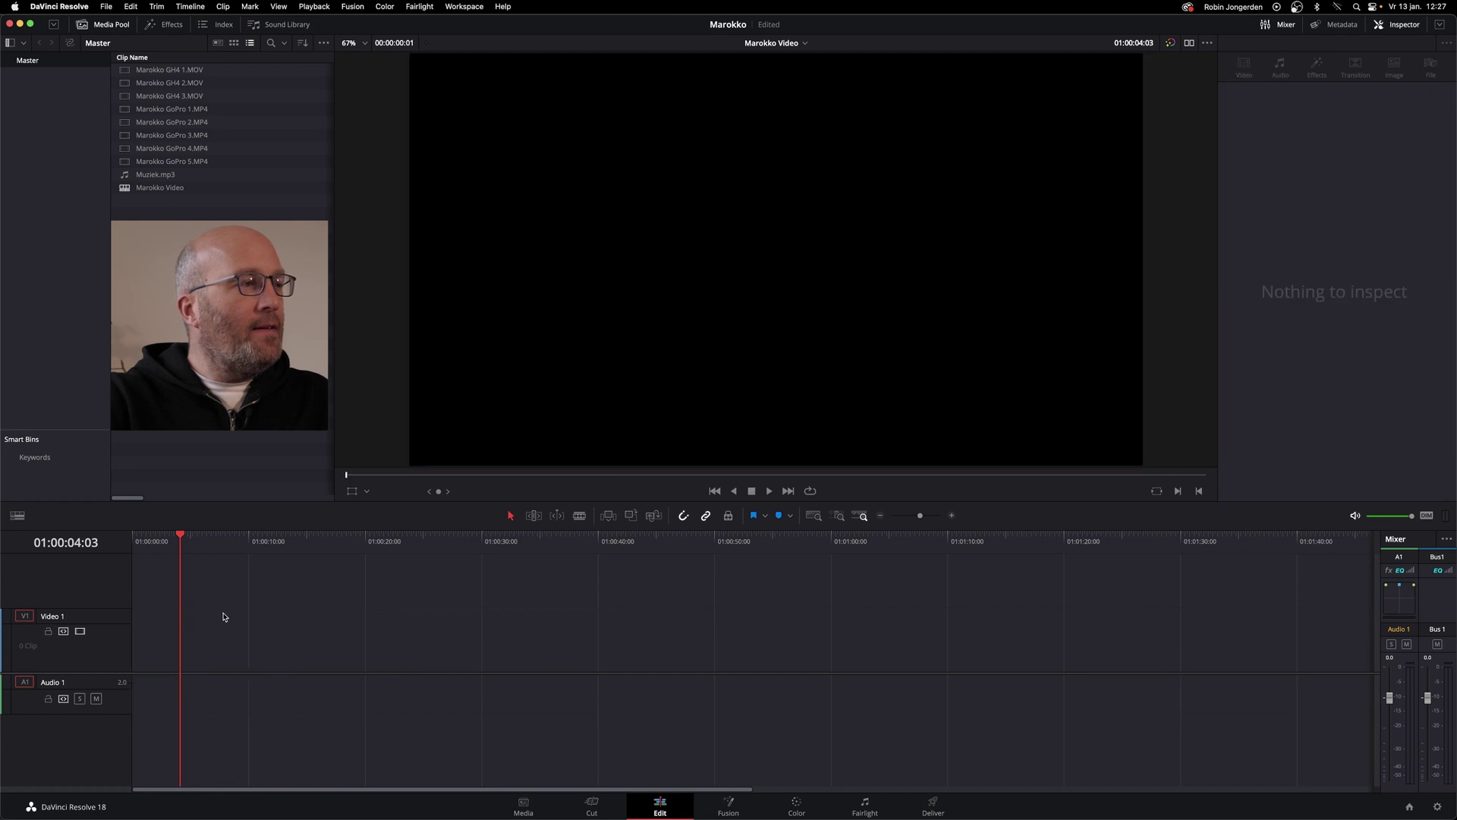
Mark an in point in Marokko GH4 1.MOV and place about four seconds at the timeline start
click(124, 71)
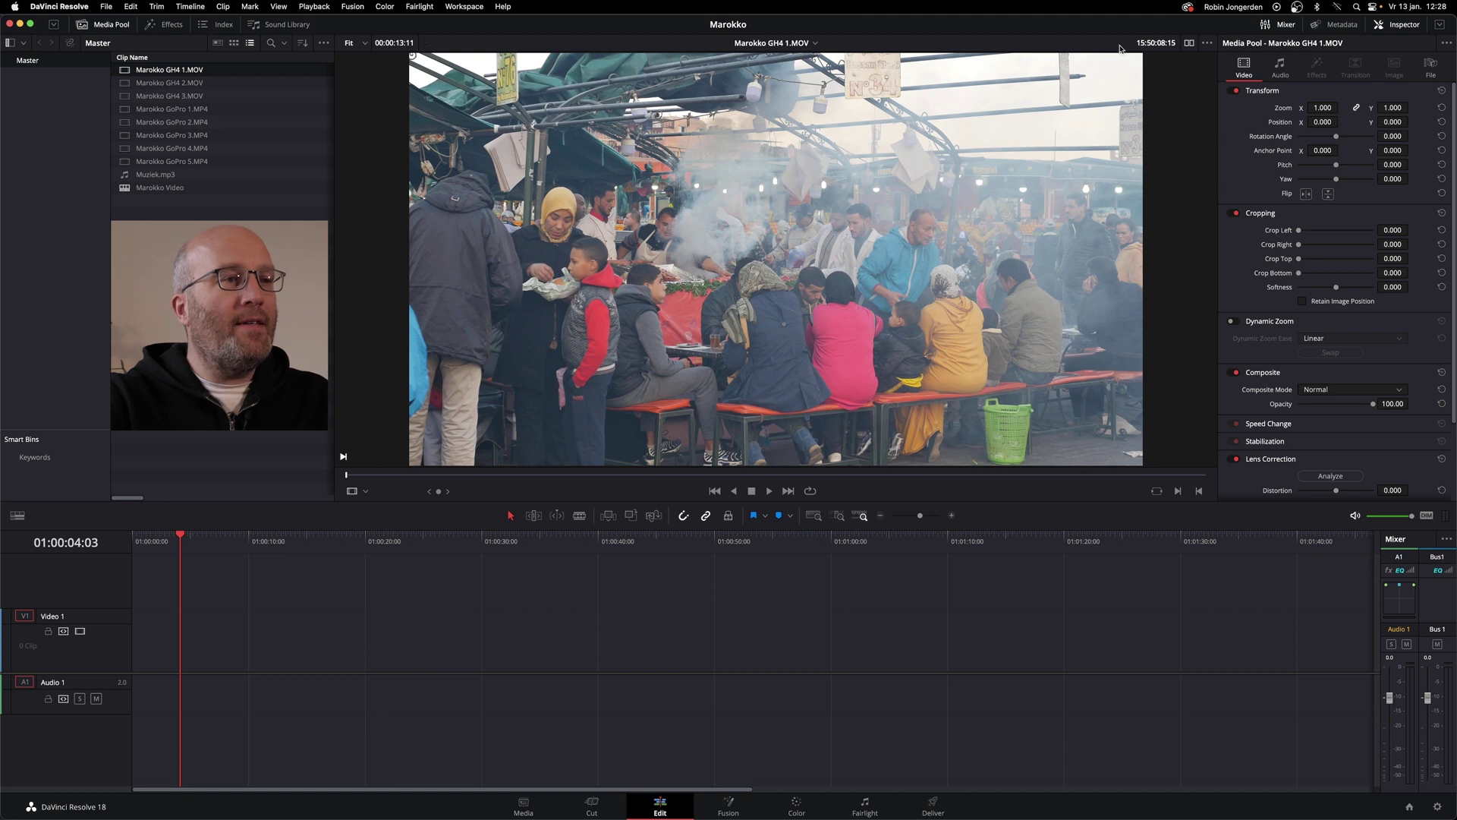
click(1189, 44)
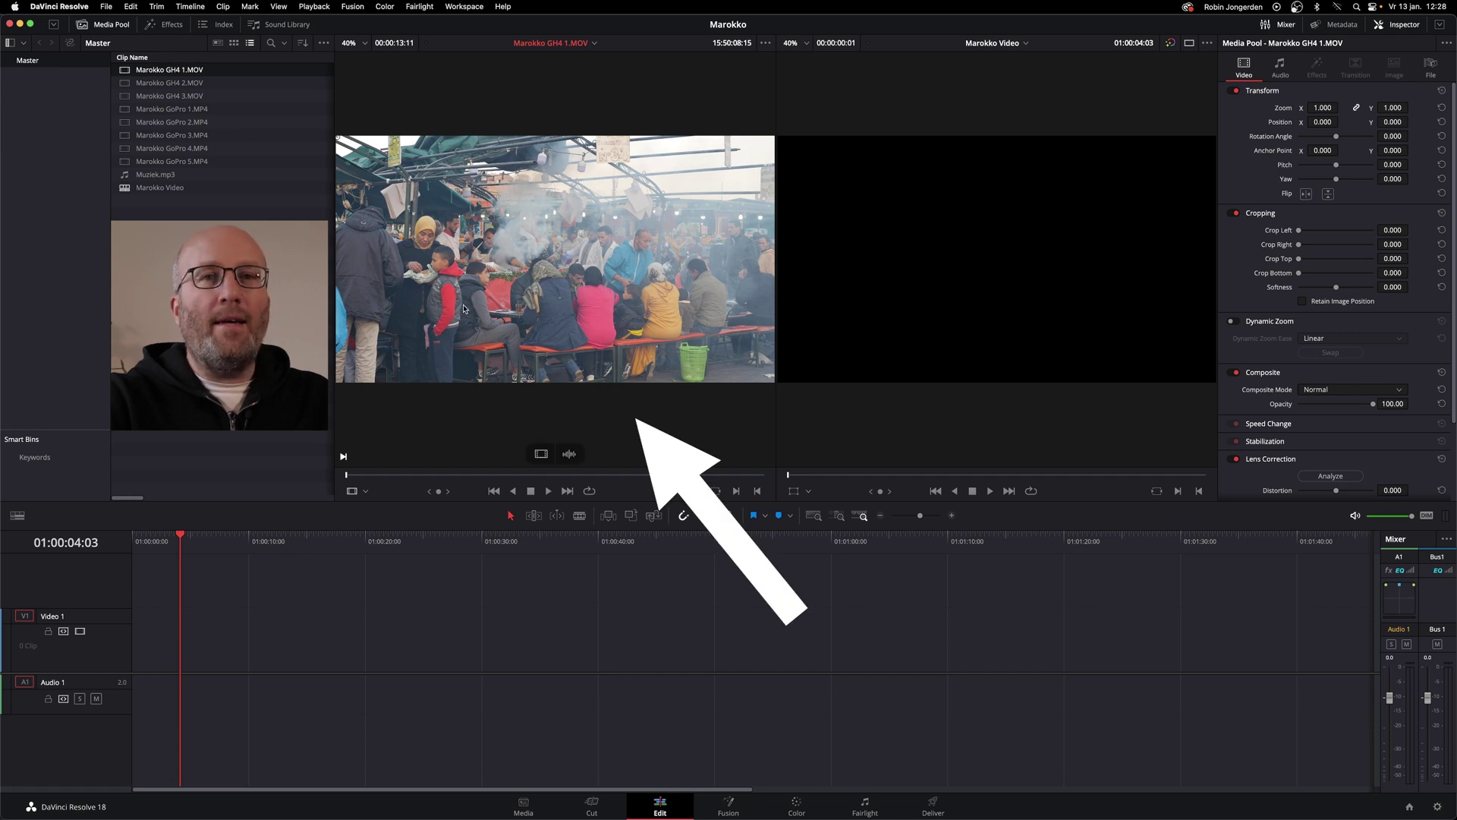
mouse_move(758, 311)
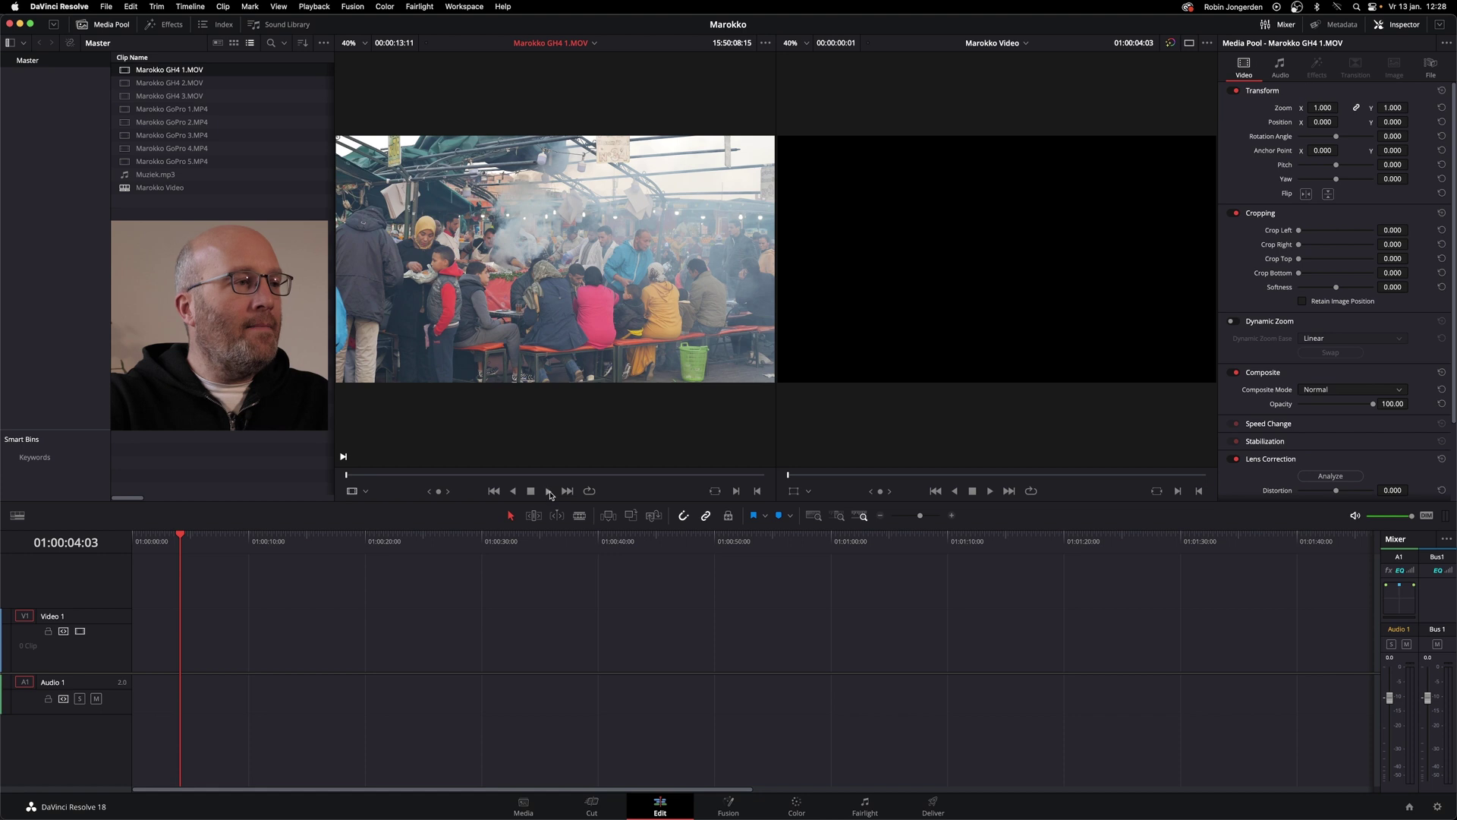
click(550, 492)
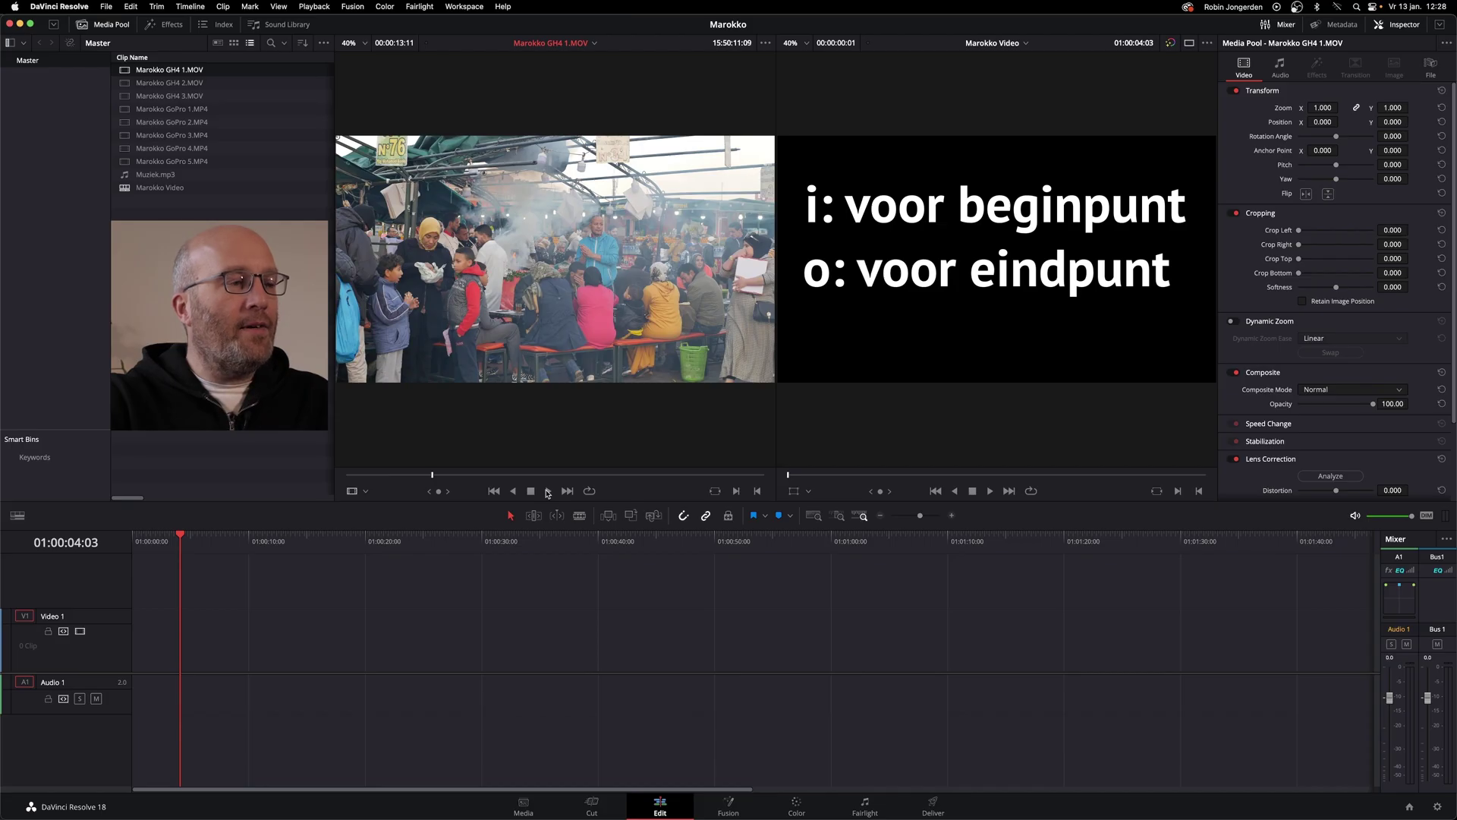
key(i)
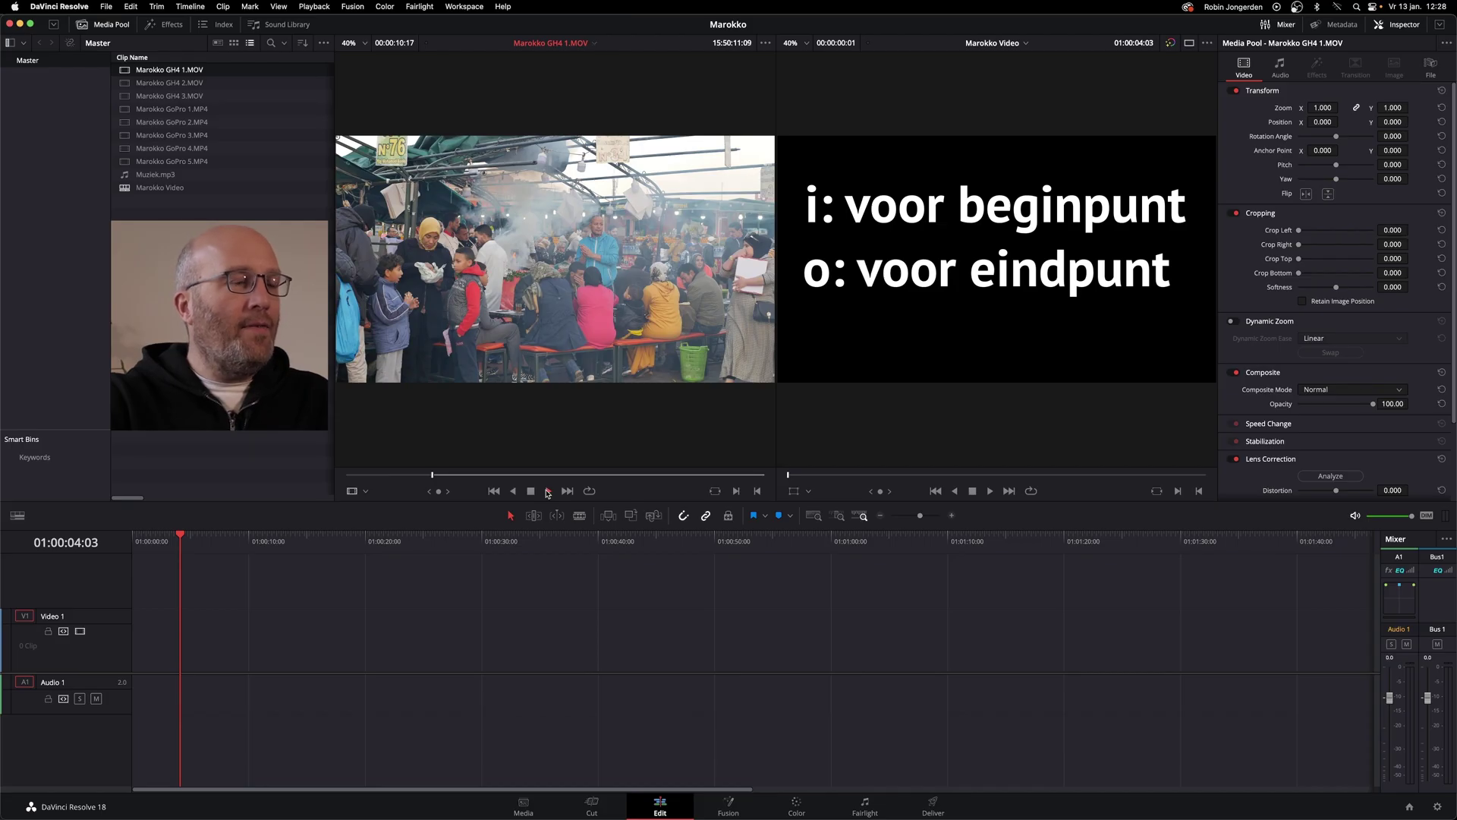
click(548, 491)
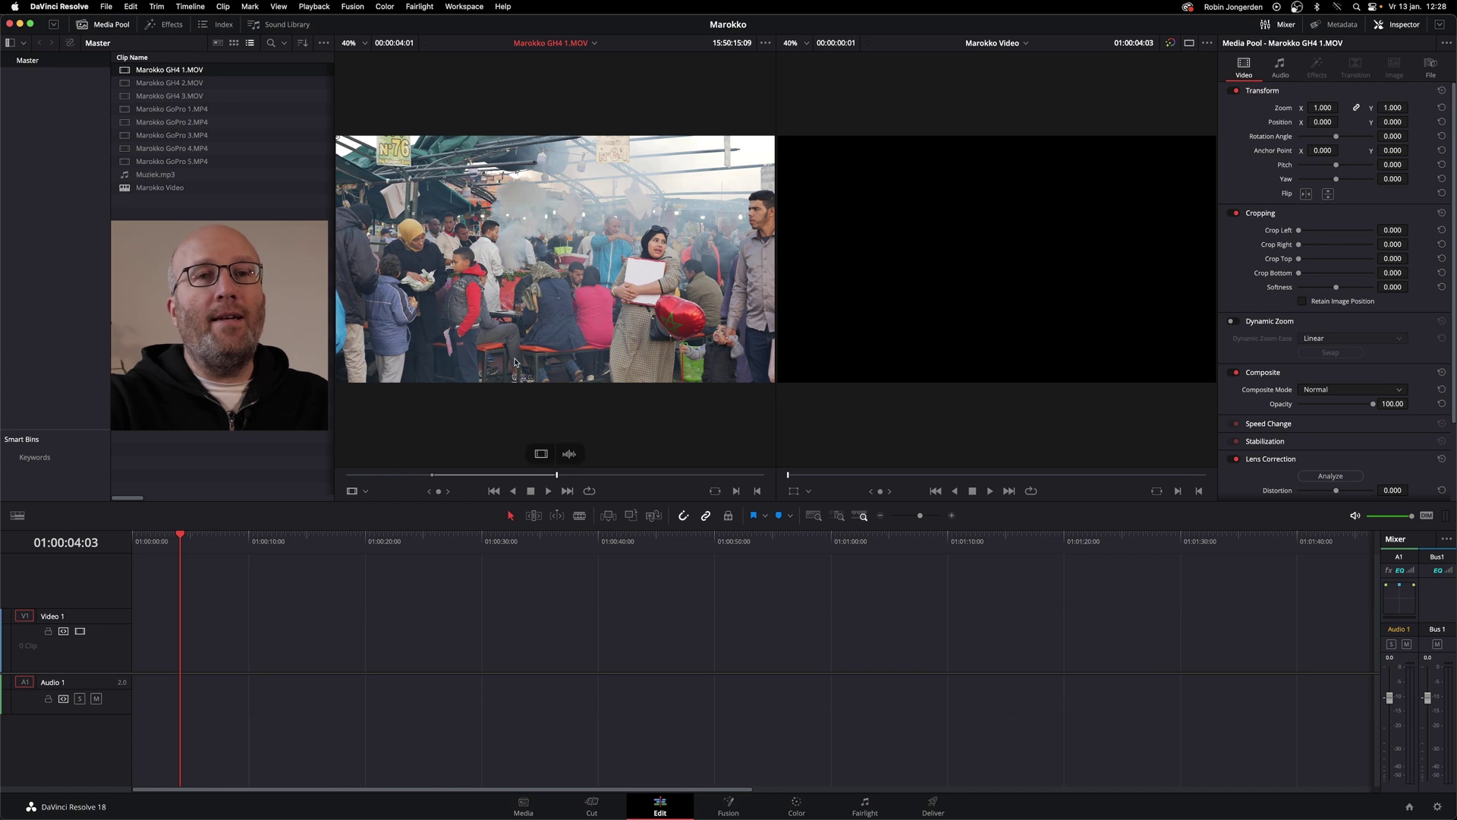
mouse_move(502, 274)
mouse_down()
mouse_move(150, 638)
mouse_move(137, 633)
mouse_up()
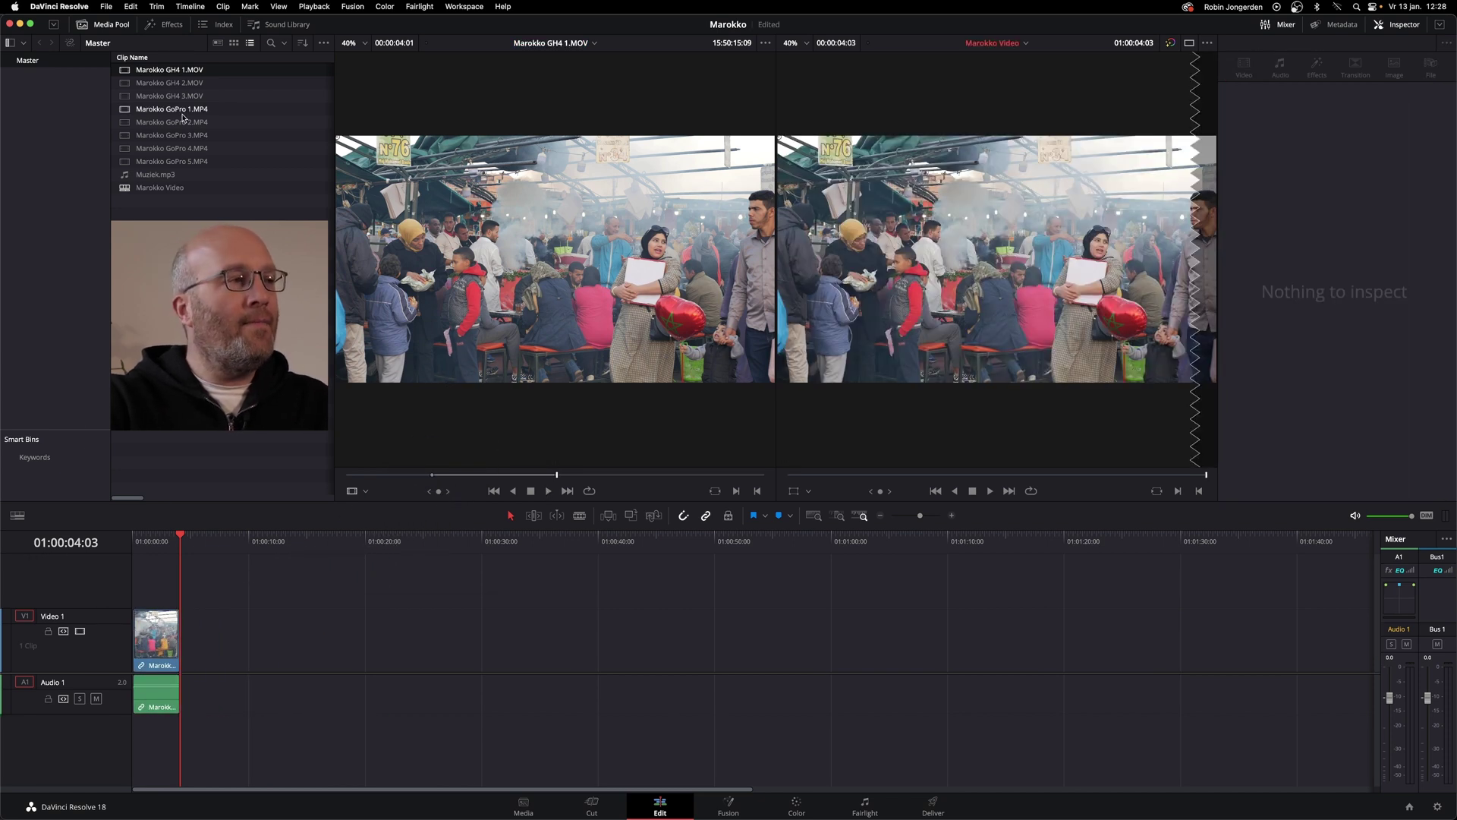
Preview Marokko GH4 2.MOV and add an excerpt after the first clip
double_click(123, 85)
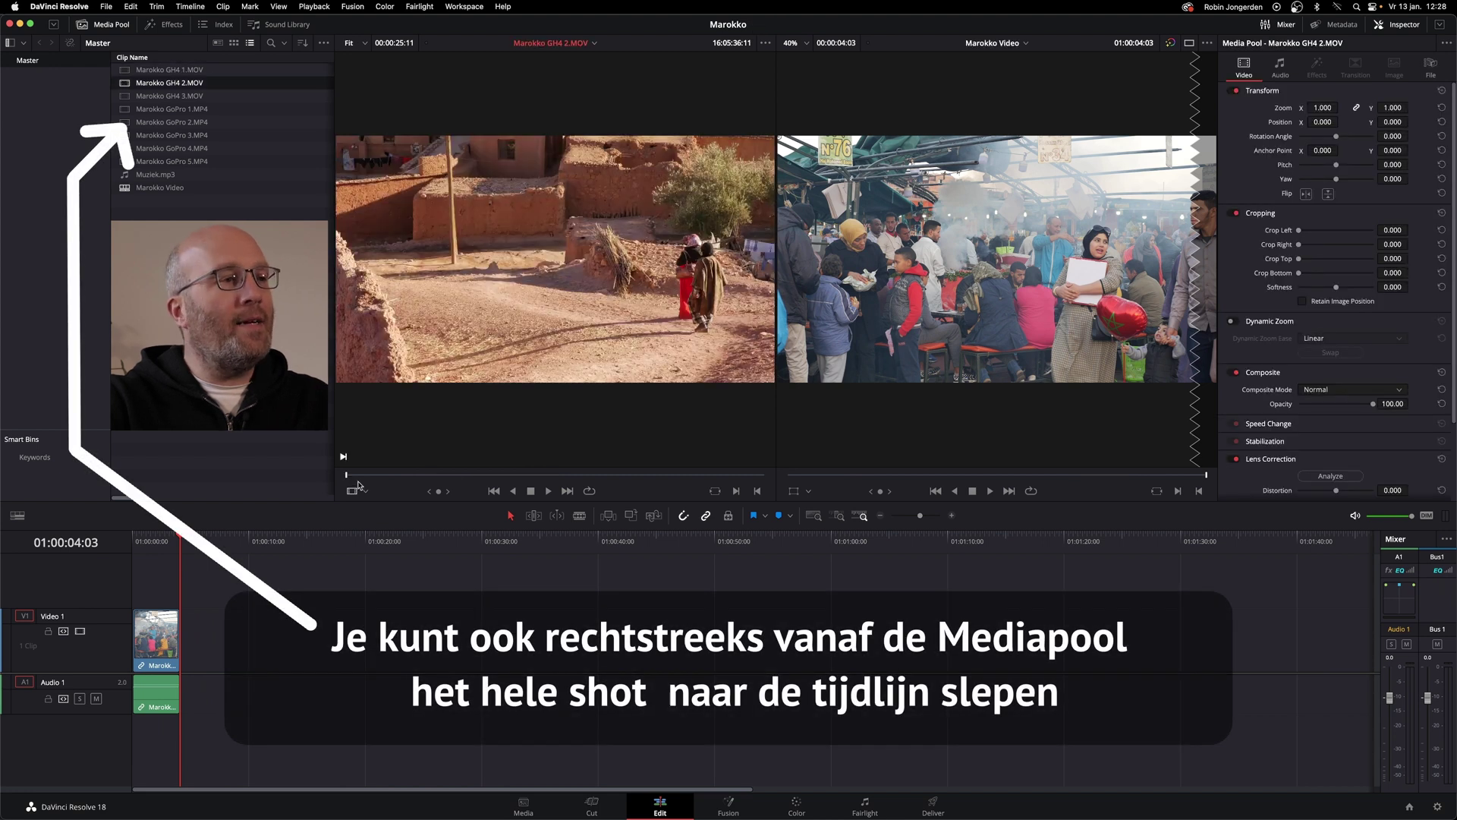
mouse_move(361, 477)
mouse_down()
mouse_move(396, 482)
mouse_move(380, 483)
mouse_up()
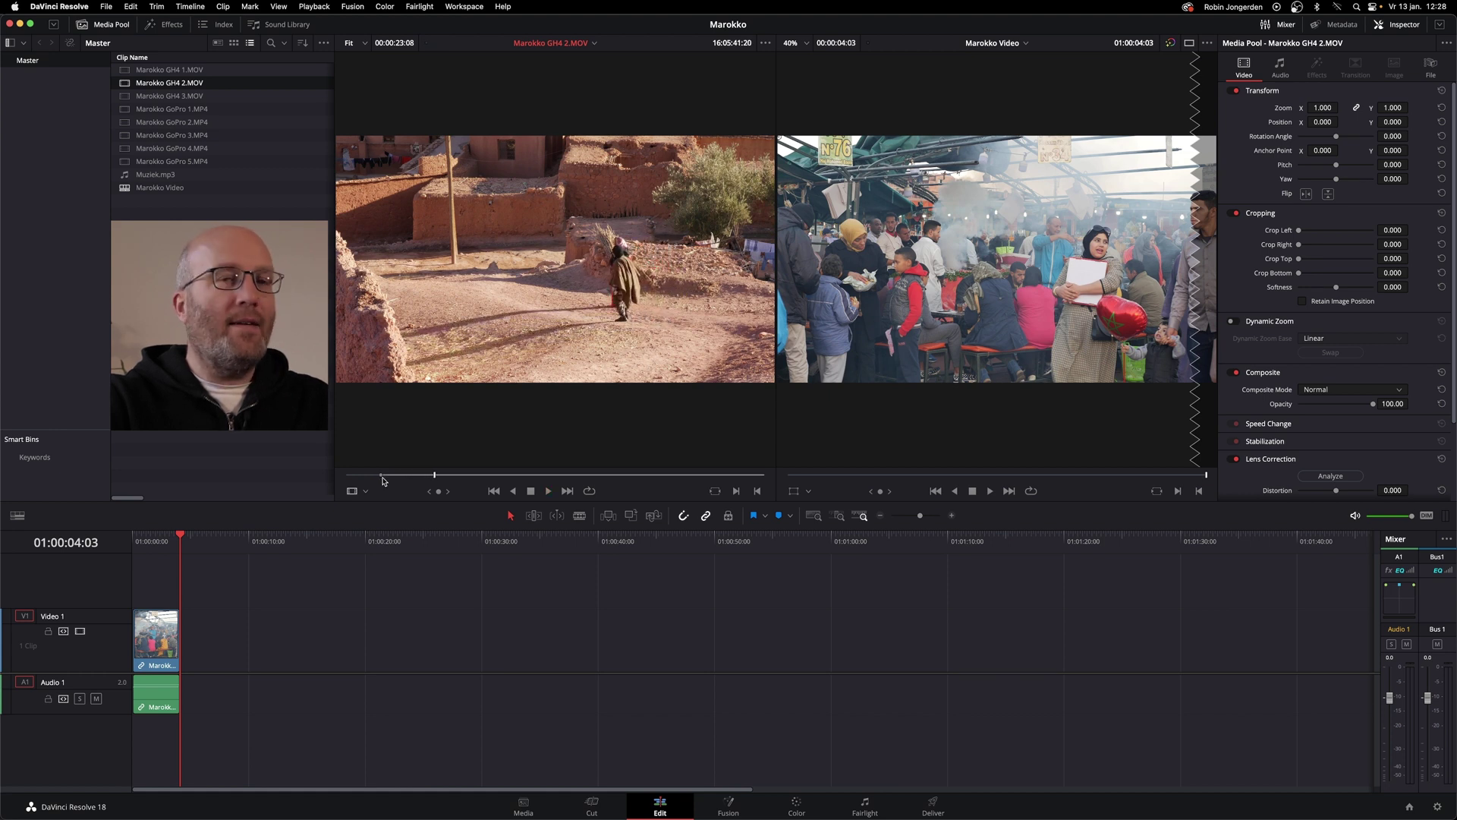
drag(550, 377, 196, 666)
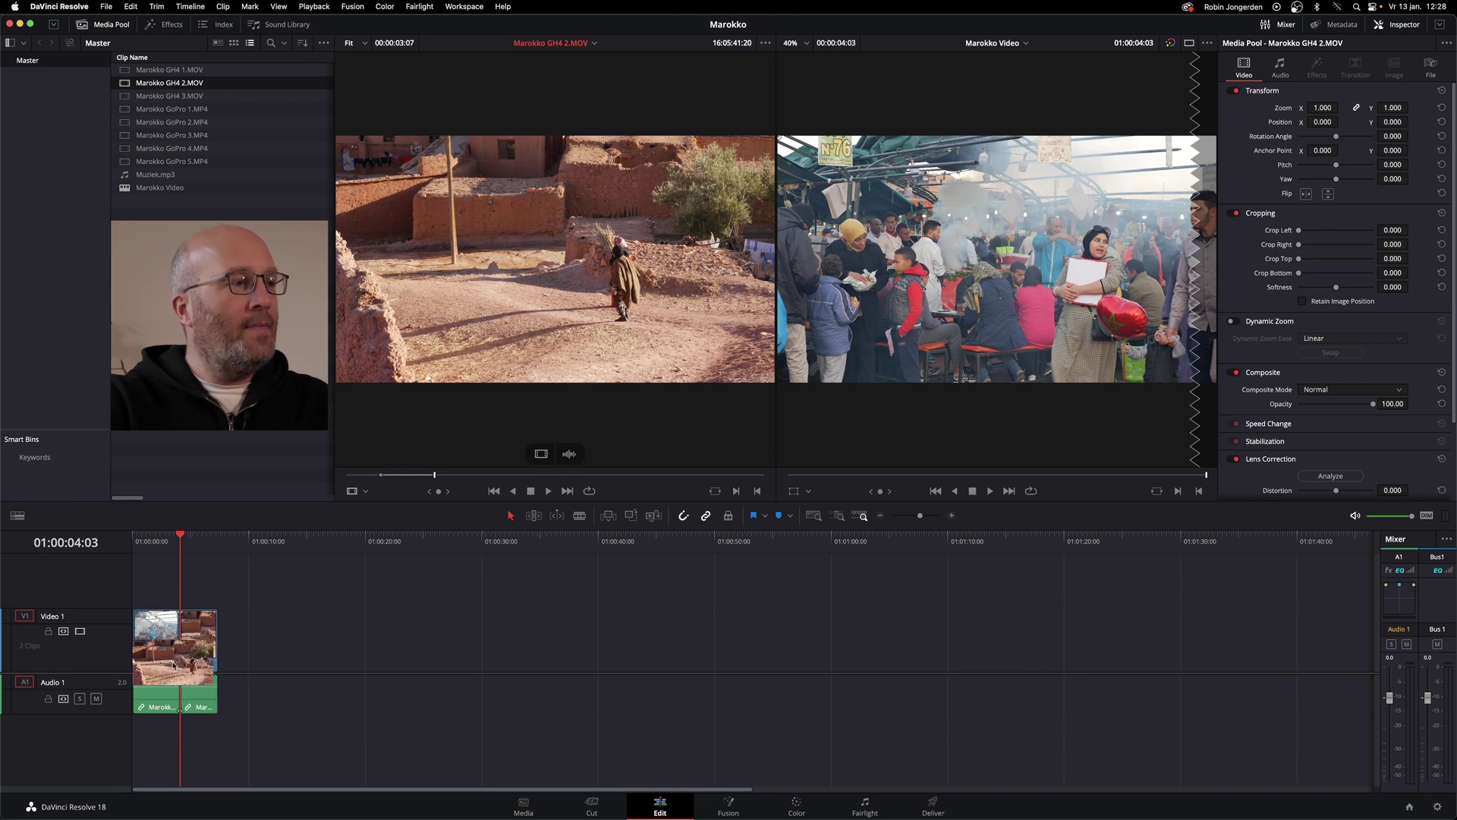
Add a Marokko GH4 3.MOV excerpt, then switch to a single viewer and zoom the timeline wider
double_click(126, 96)
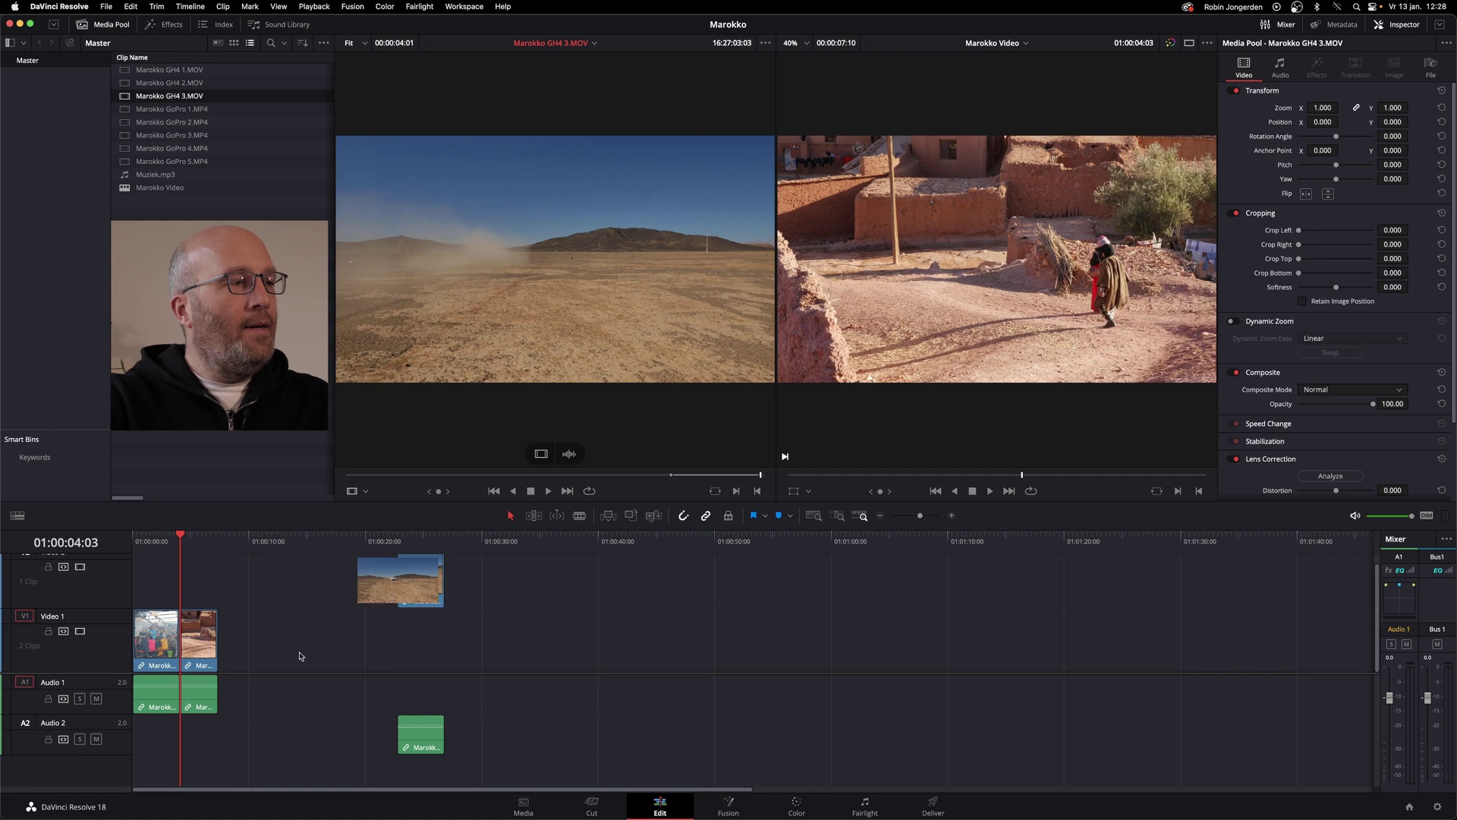
drag(612, 342, 224, 656)
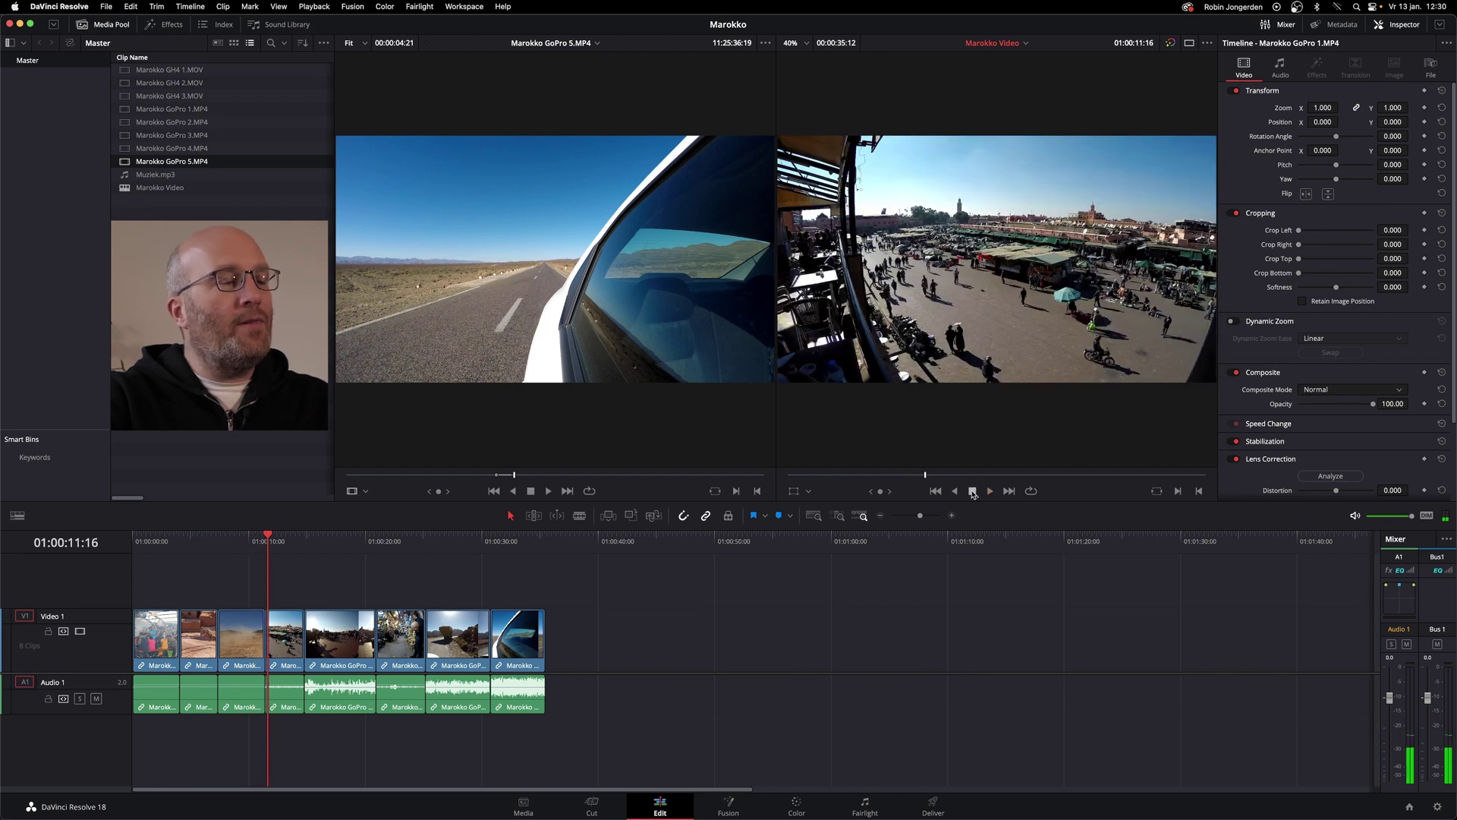
click(1189, 44)
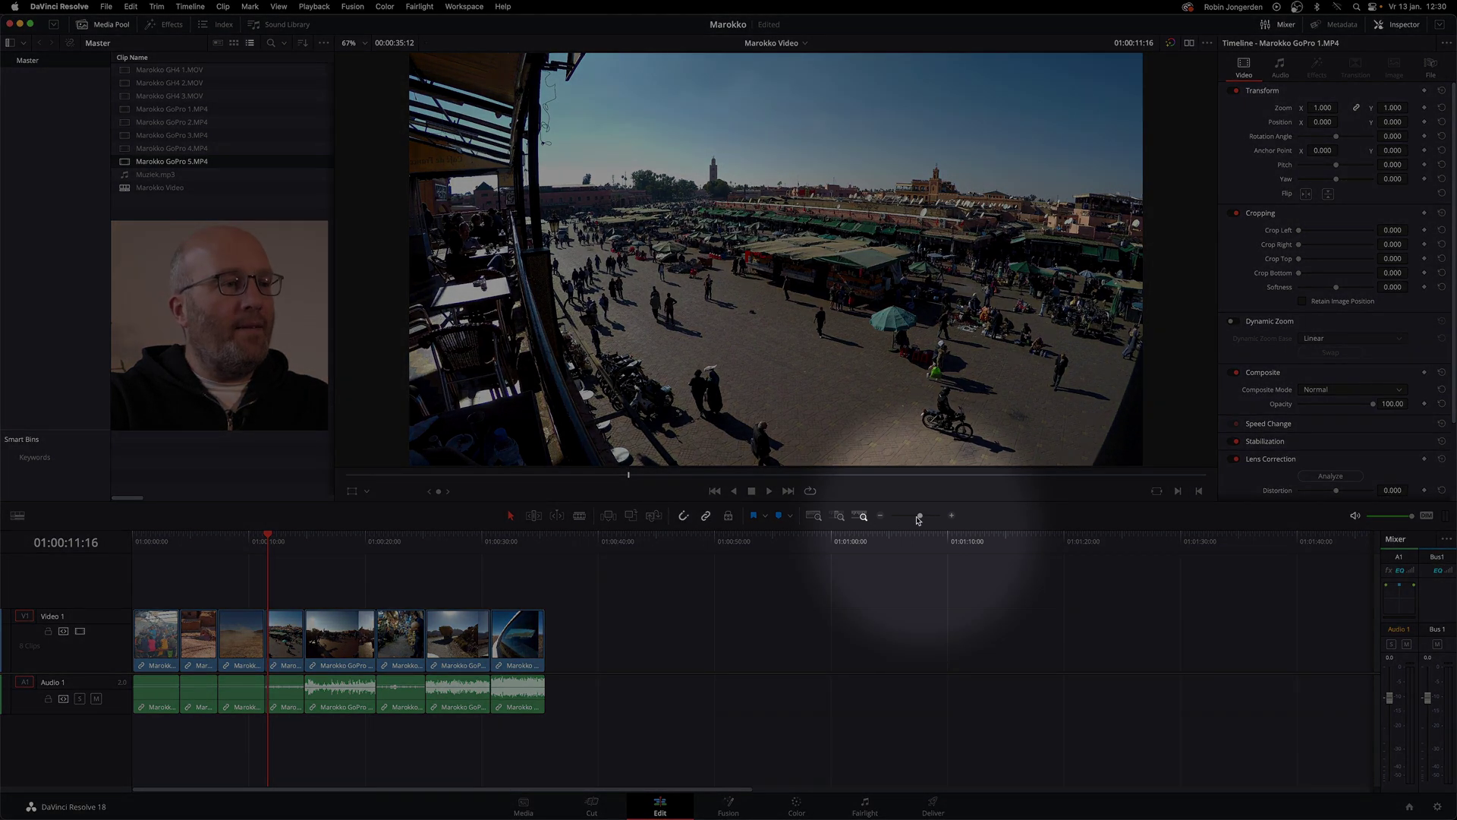
drag(918, 518, 925, 522)
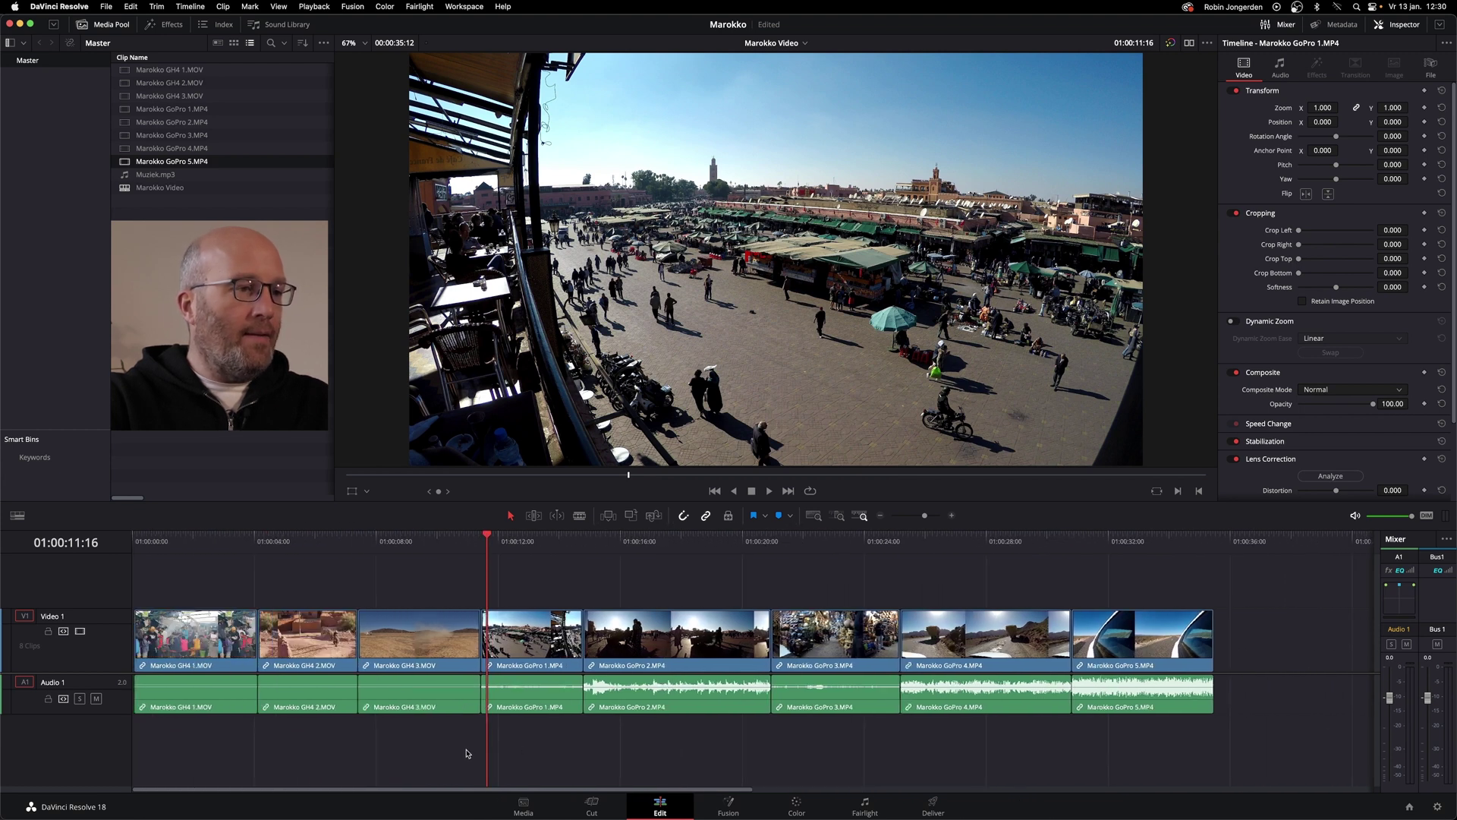
Shift all clips right and move GH4 3 to the start of the timeline
drag(184, 570, 1226, 768)
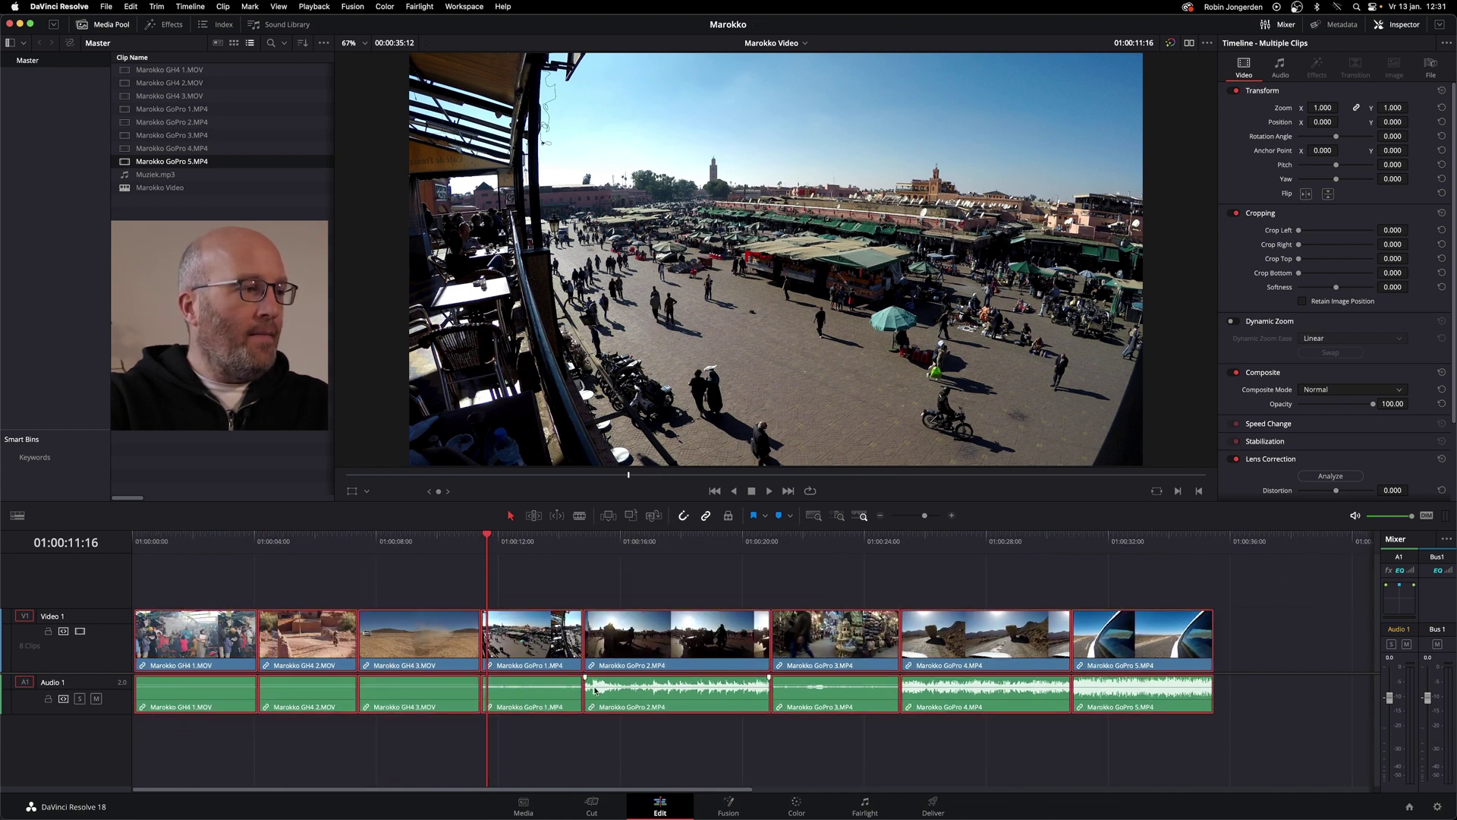
scroll(455, 691, down, 2)
scroll(336, 661, down, 2)
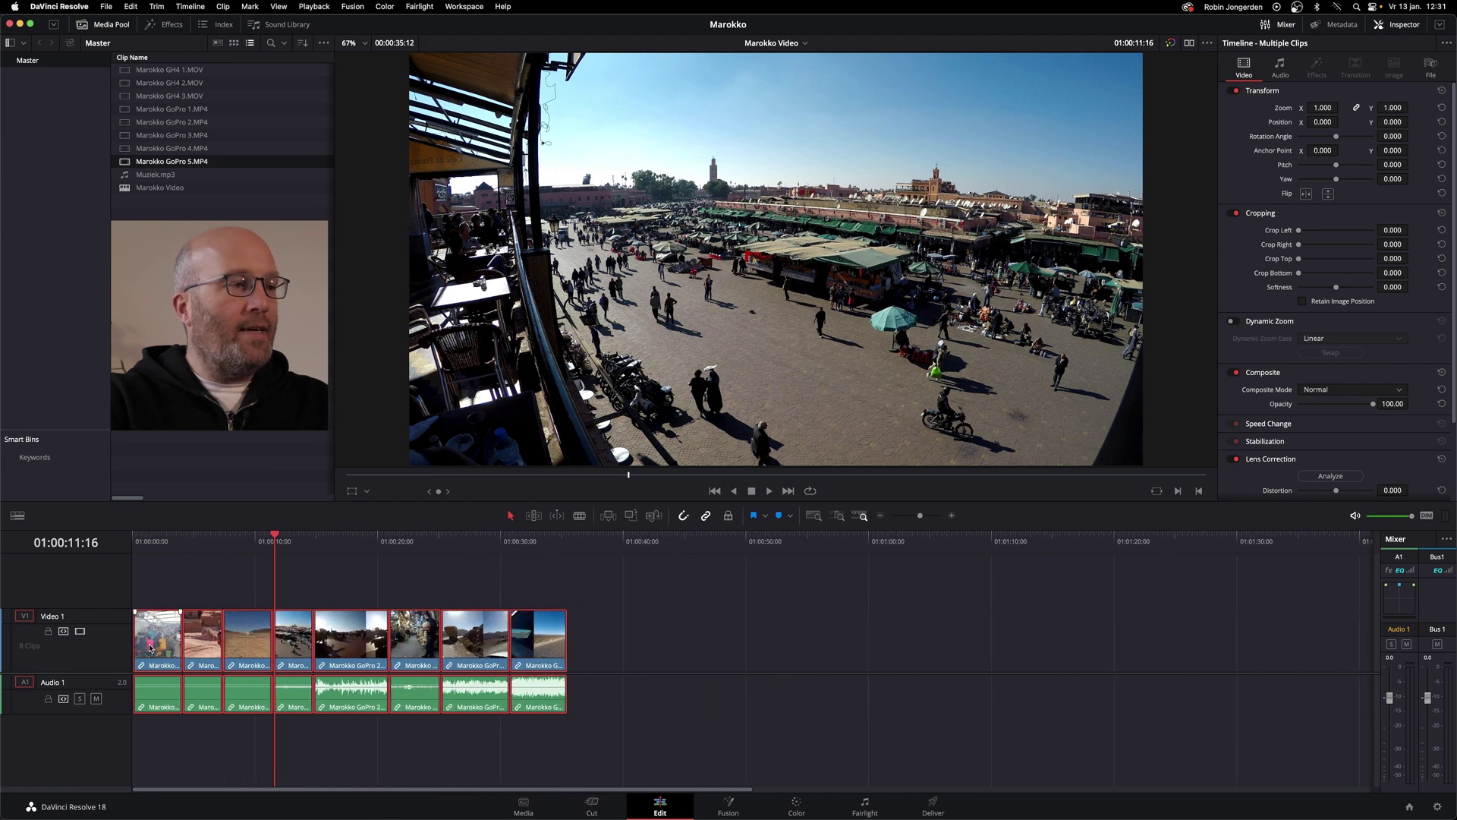
drag(150, 647, 401, 647)
click(495, 542)
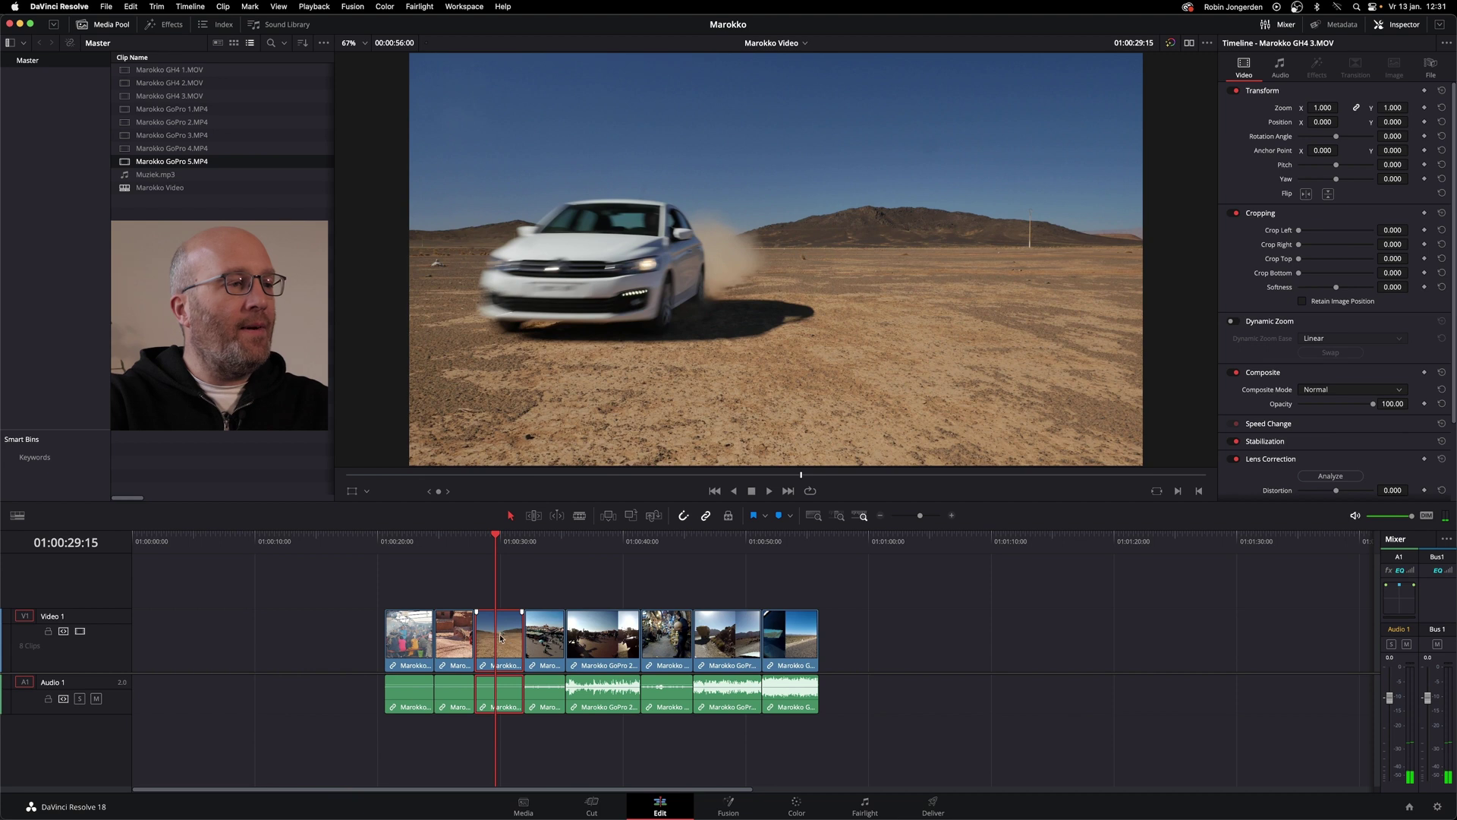
drag(501, 637, 147, 643)
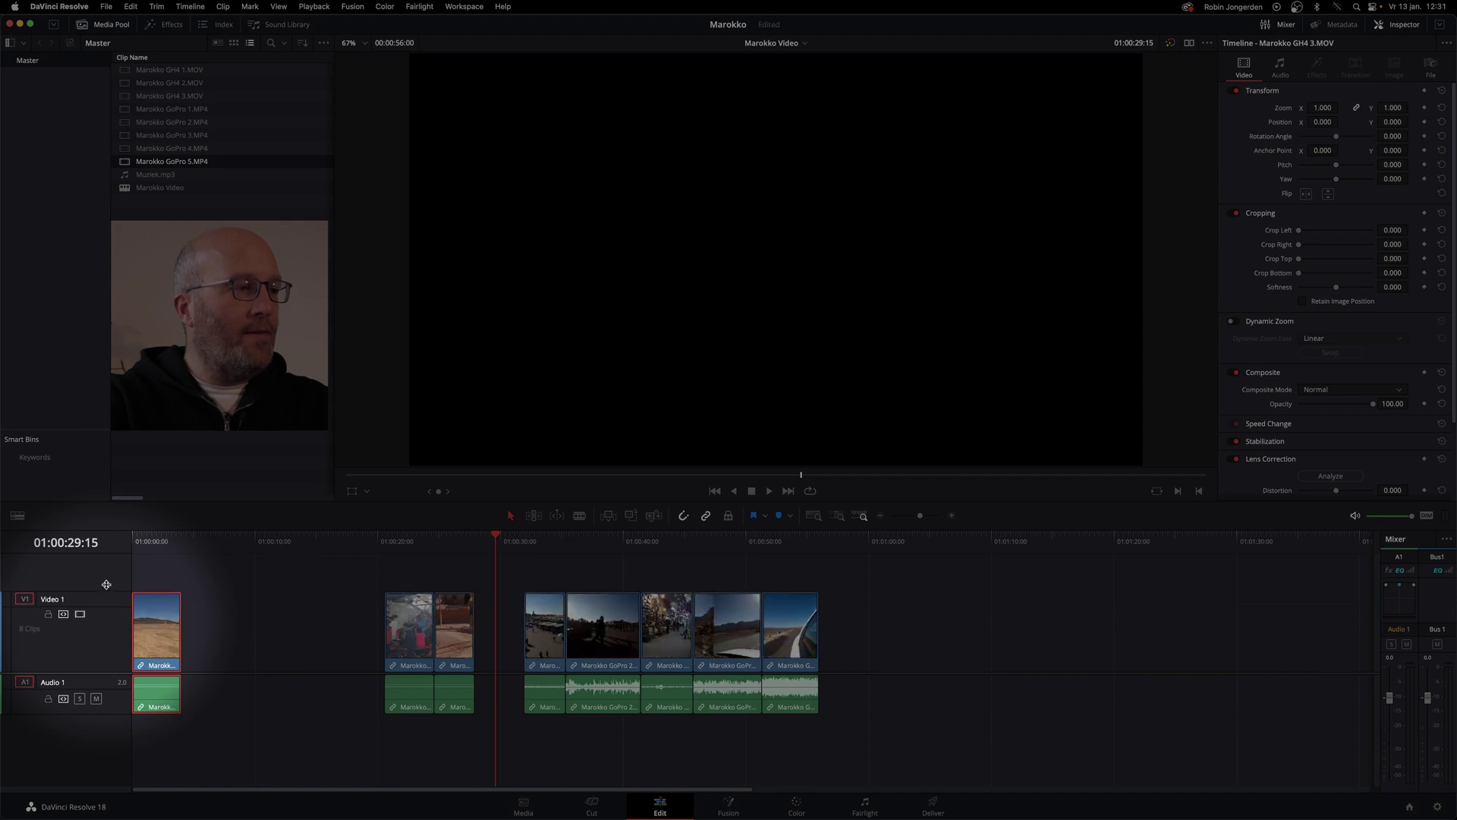
Shorten the Video 1 track and move GoPro 5 then GoPro 4 right after GH4 3
mouse_move(104, 608)
mouse_down()
mouse_move(102, 621)
mouse_move(109, 602)
mouse_up()
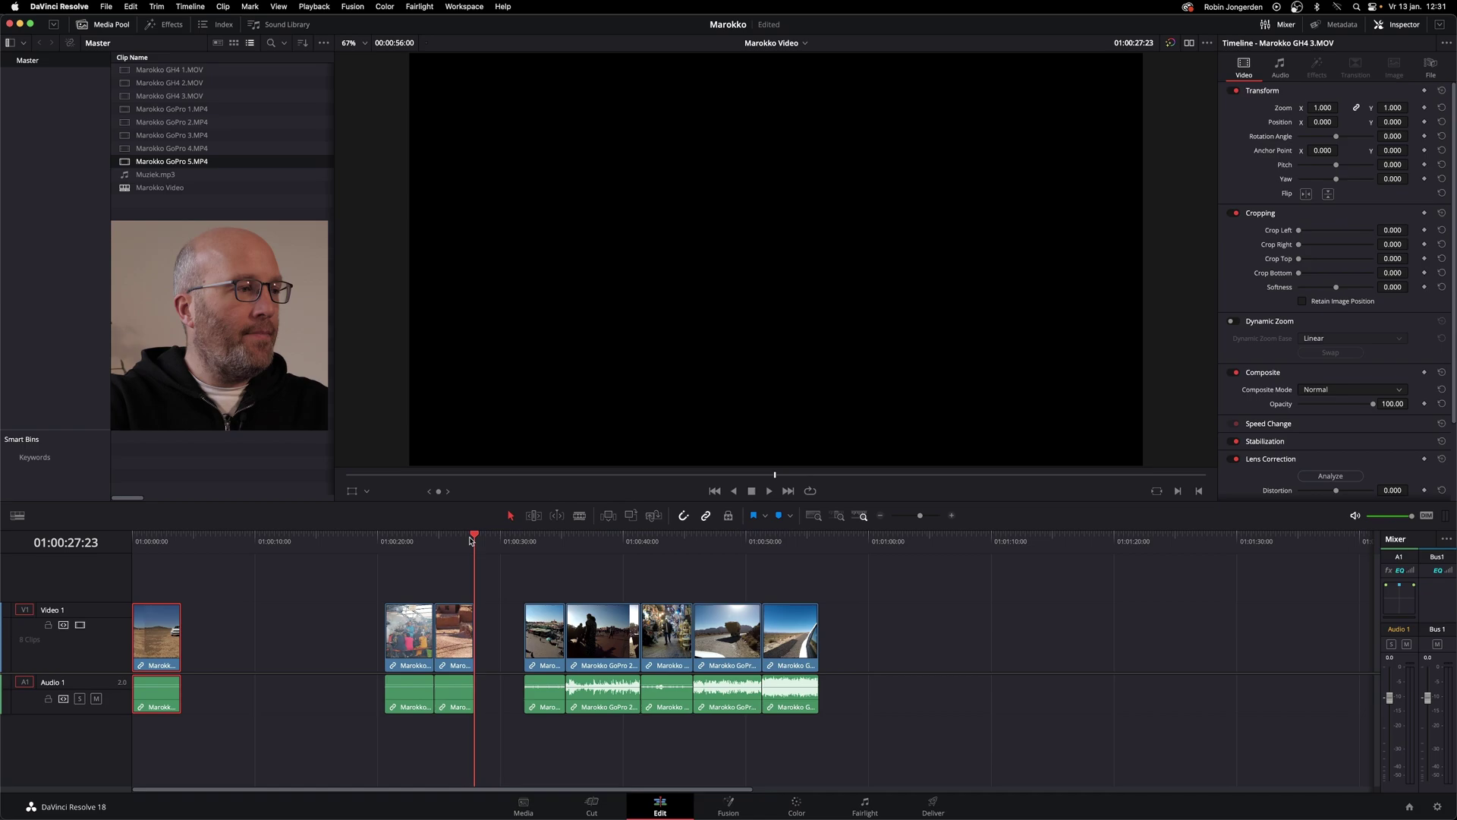
drag(527, 546, 783, 582)
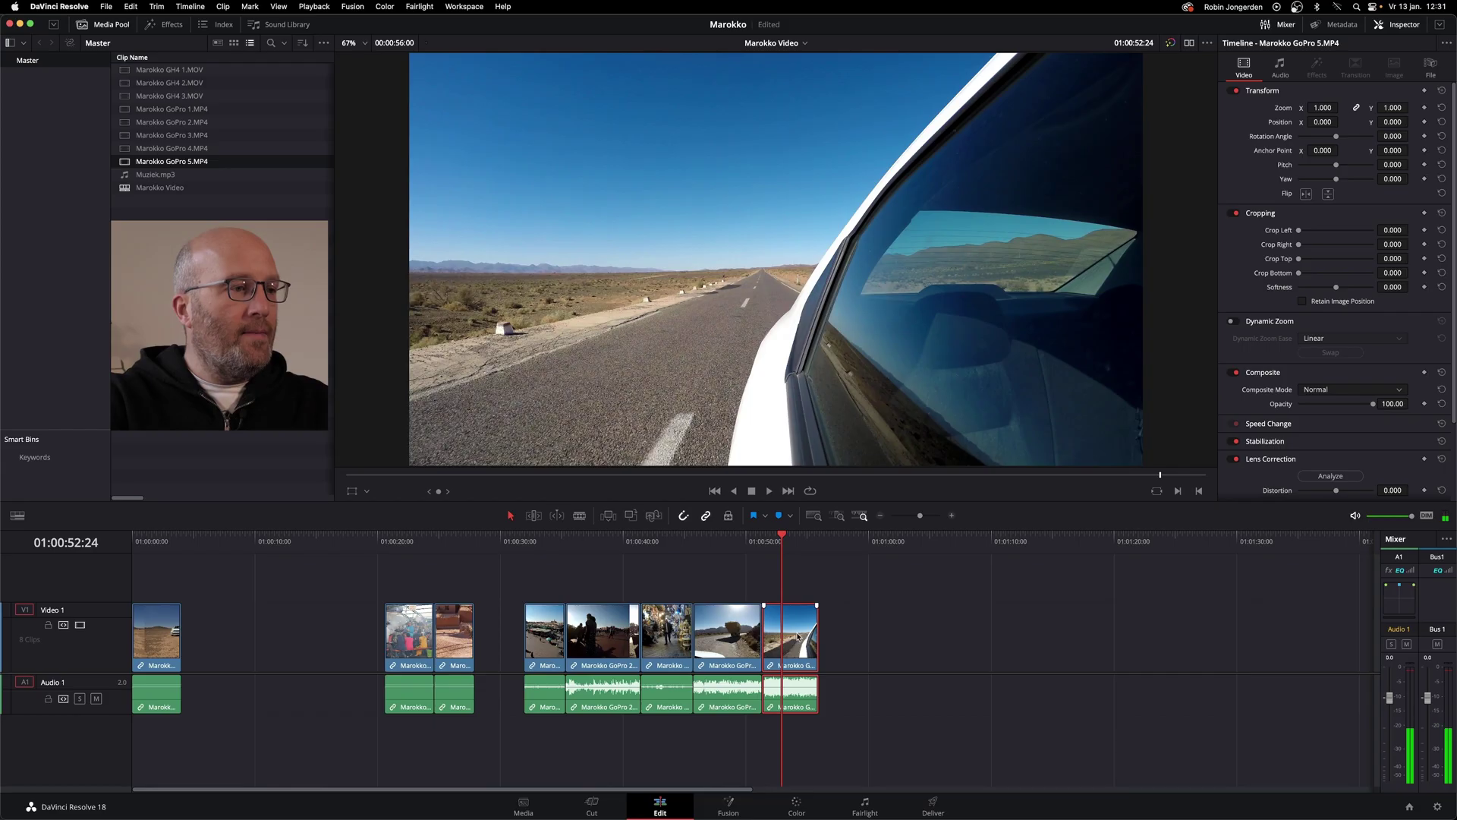
drag(797, 647, 217, 646)
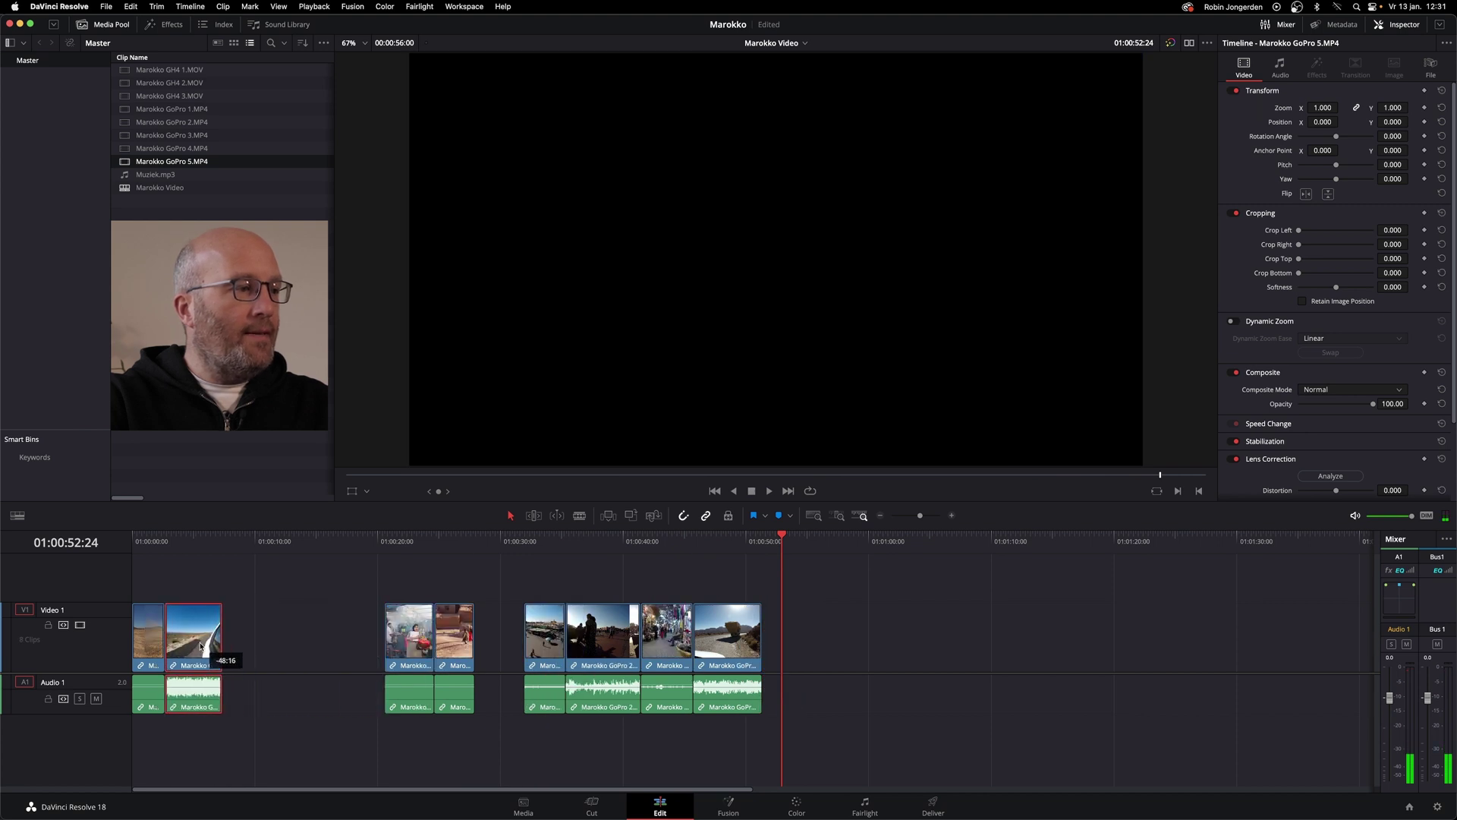
mouse_move(782, 540)
mouse_down()
mouse_move(707, 543)
mouse_move(711, 569)
mouse_up()
drag(733, 633, 279, 633)
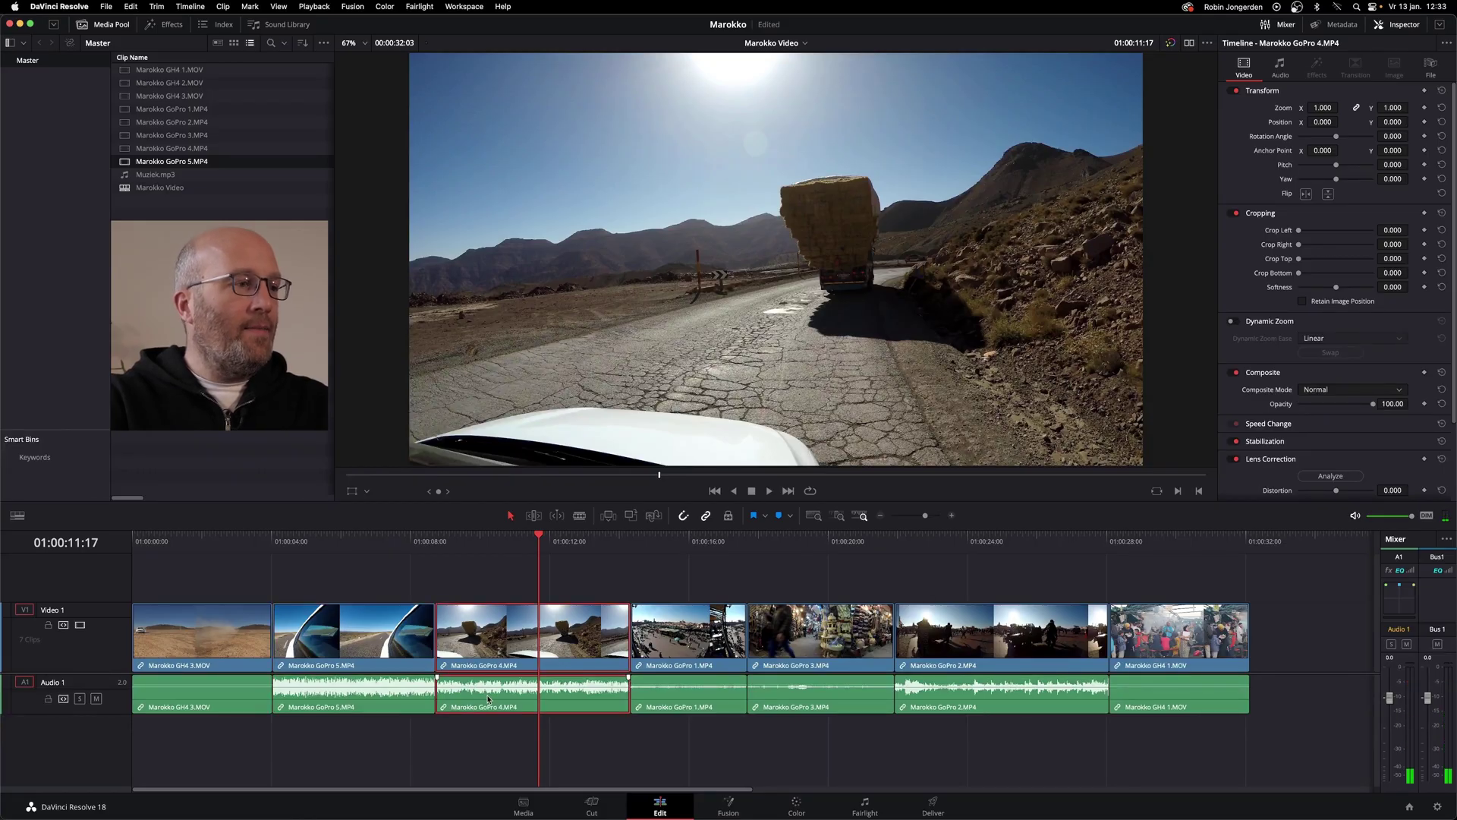
Delete the GoPro 4 clip by mistake and restore it
key(BackSpace)
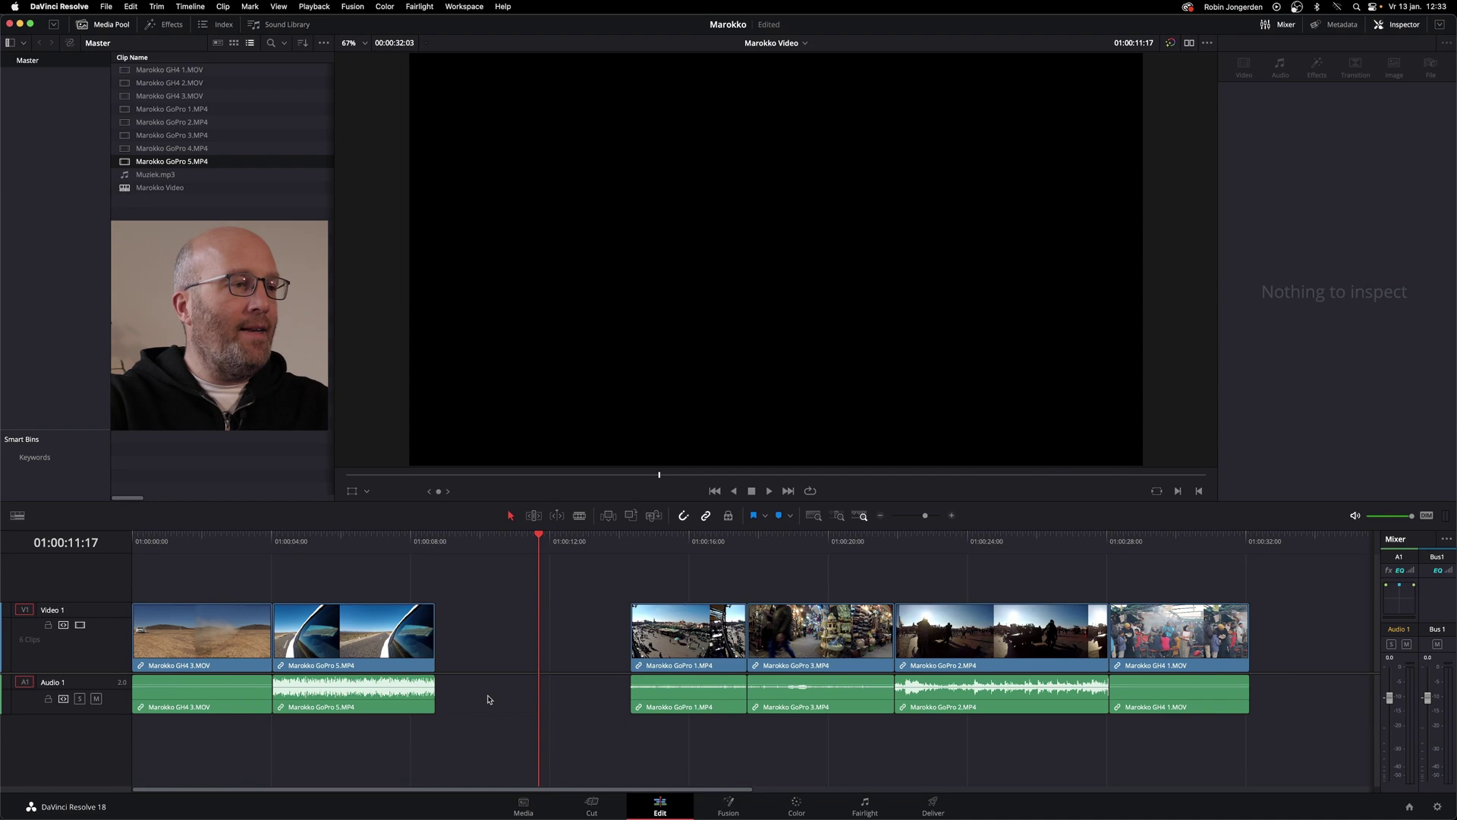
click(487, 699)
key(BackSpace)
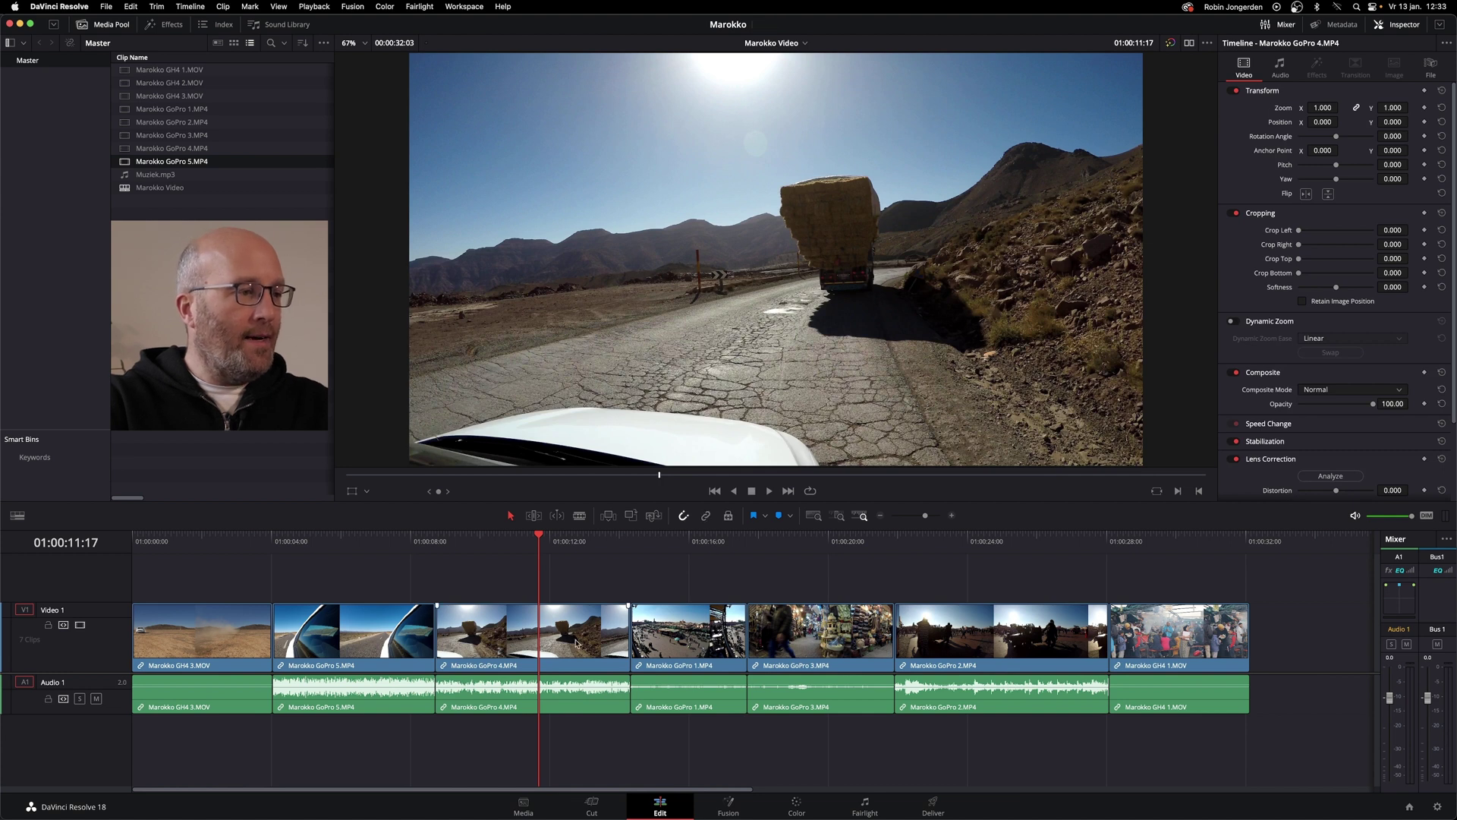
Delete the GoPro 4 audio and all remaining camera audio from Audio 1
click(553, 691)
key(BackSpace)
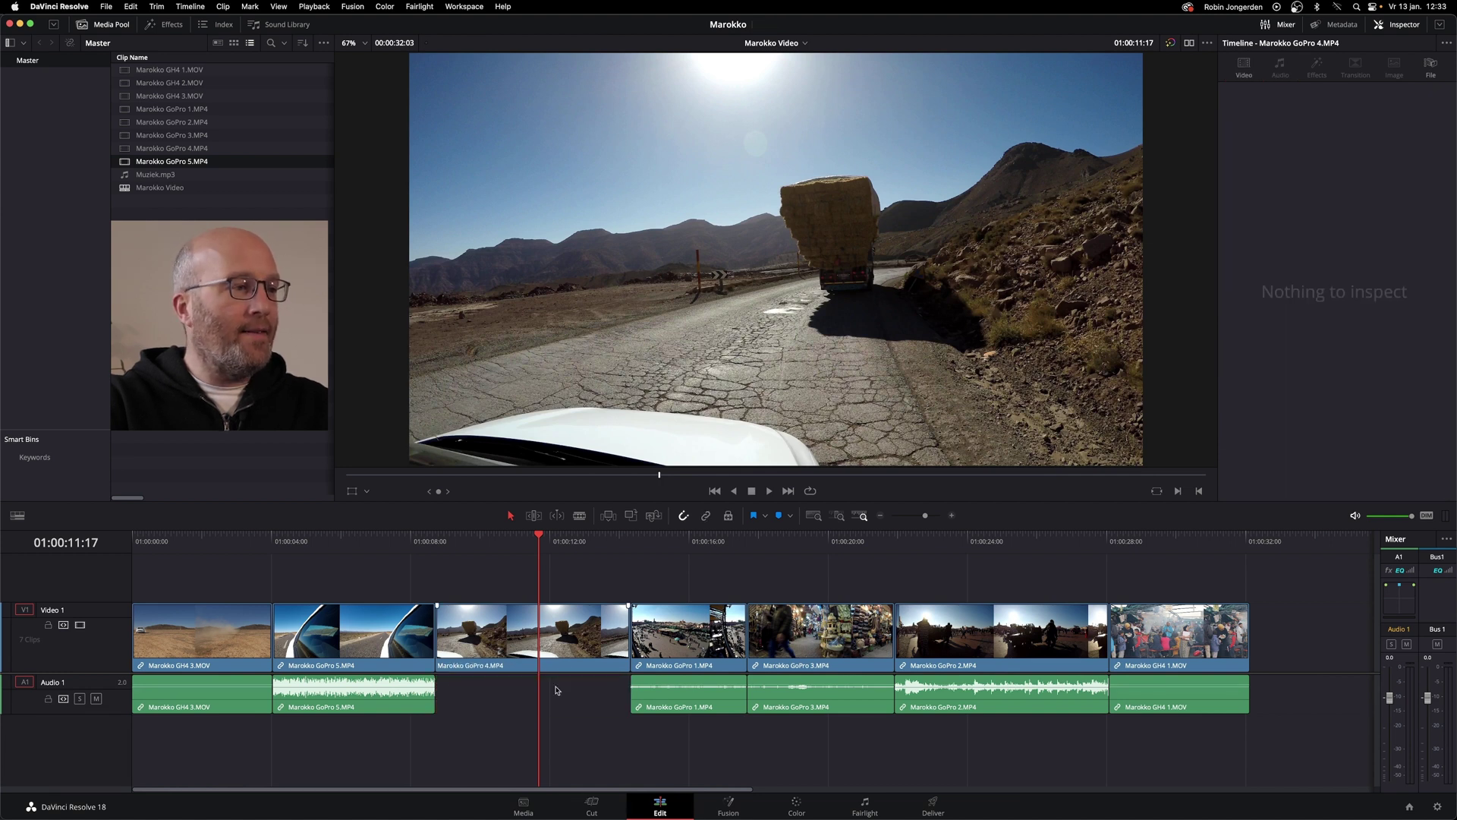
drag(1270, 772, 181, 692)
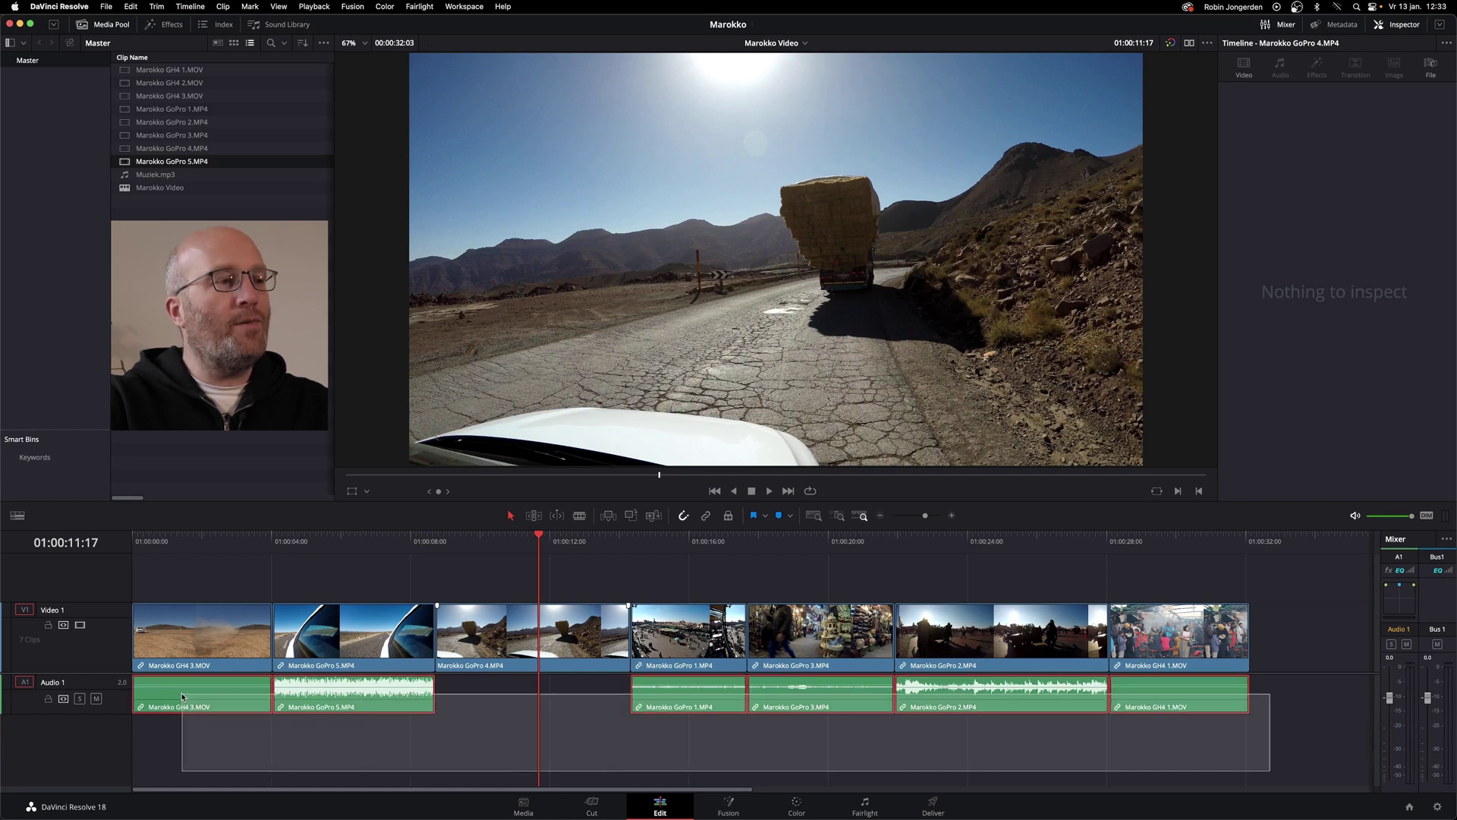
key(BackSpace)
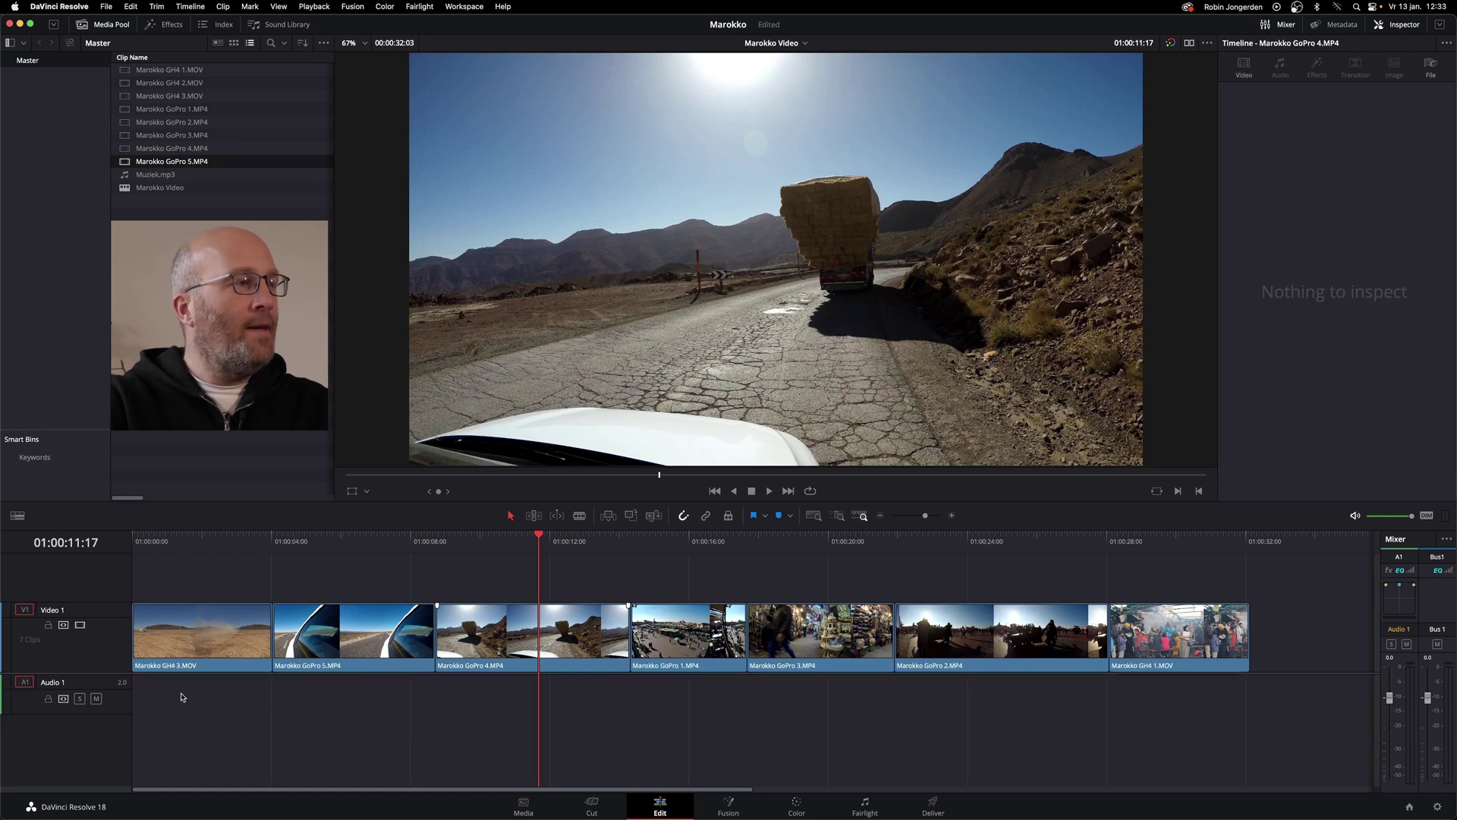
Place Muziek.mp3 on Audio 1 and play the edit from the start with the music
click(139, 181)
drag(127, 181, 126, 665)
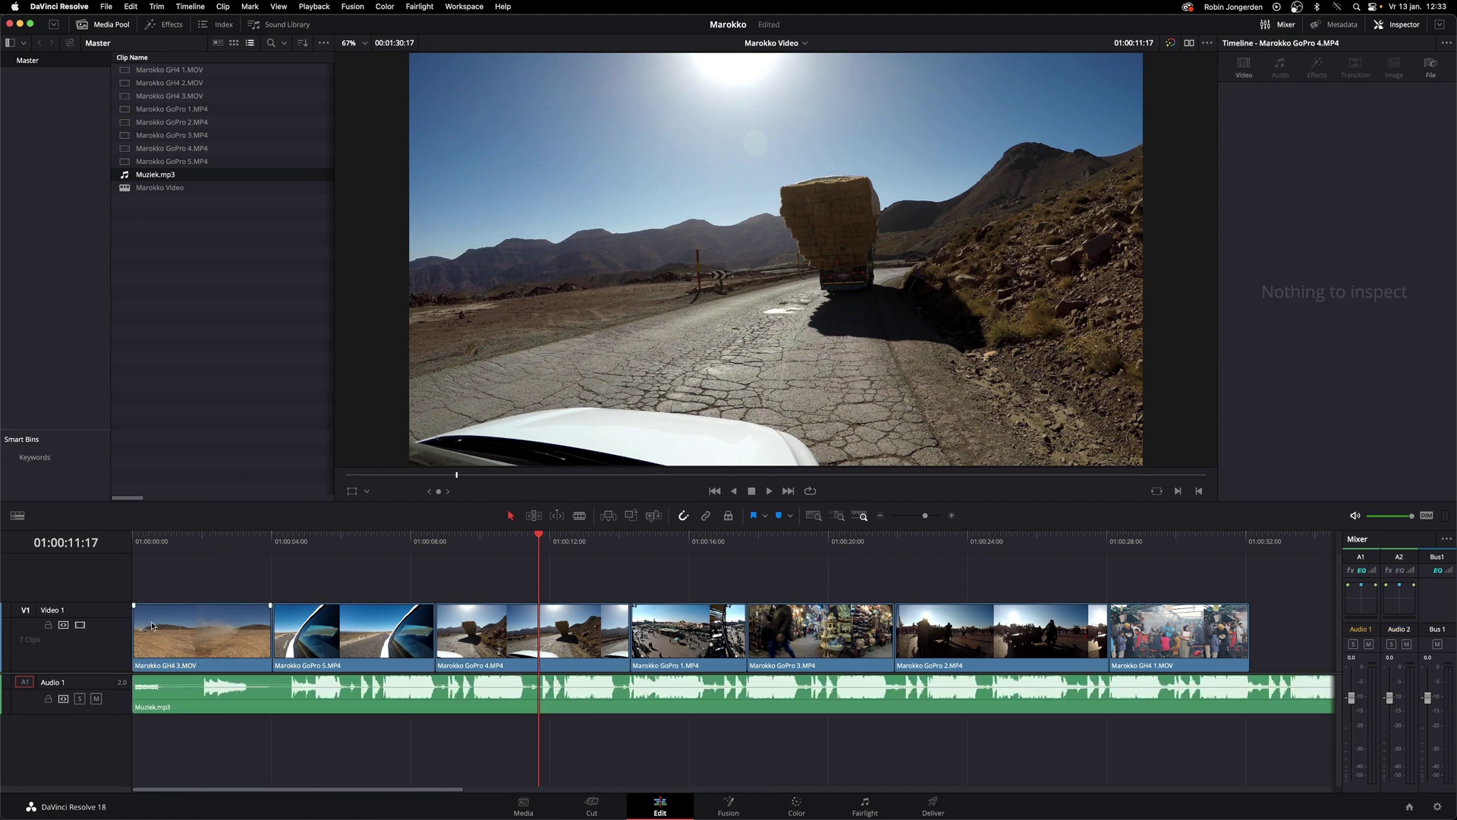
click(153, 540)
key(space)
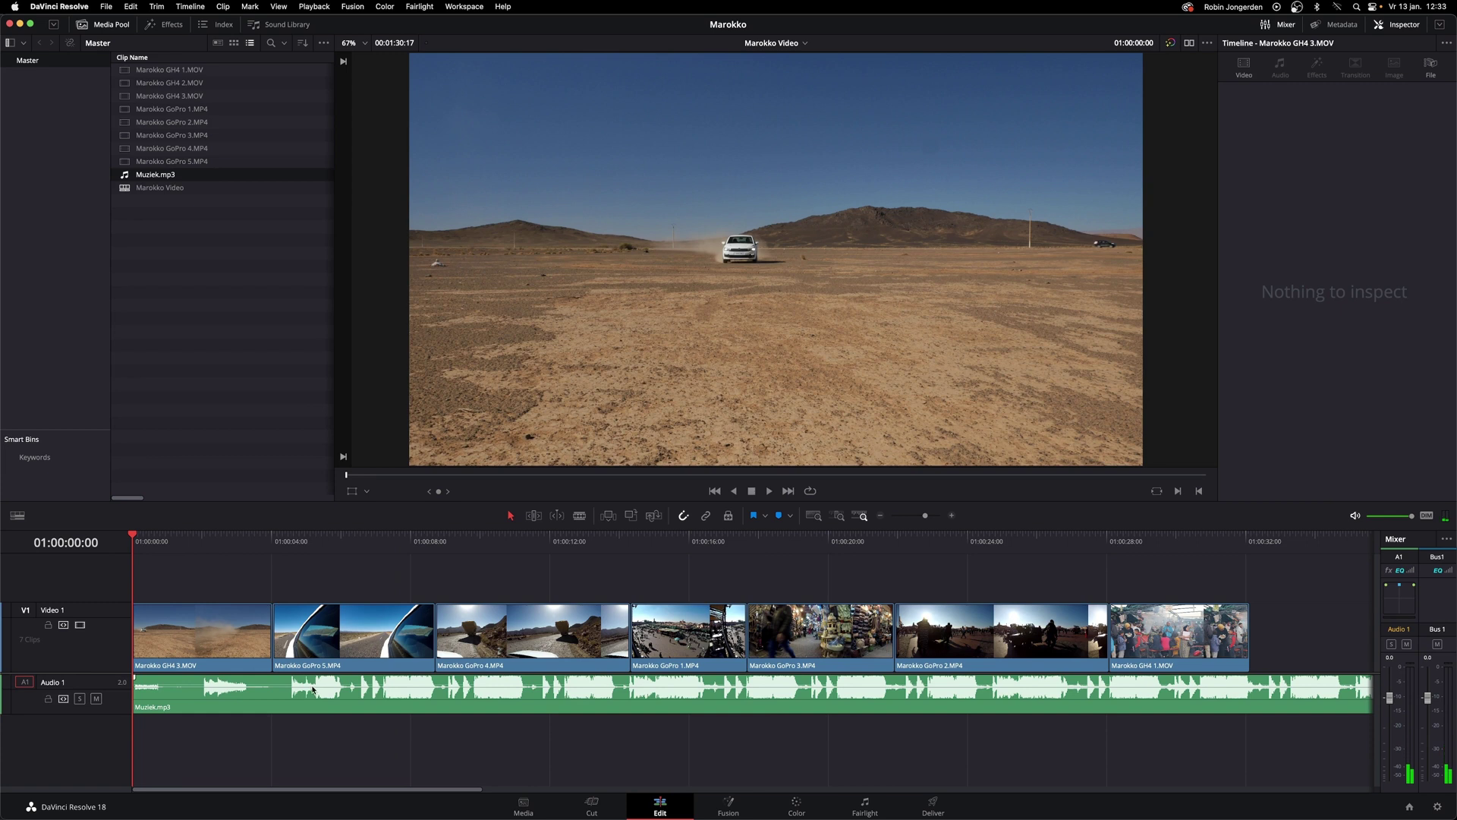
Shift all clips right and extend the GH4 3 clip's start earlier
scroll(313, 689, down, 3)
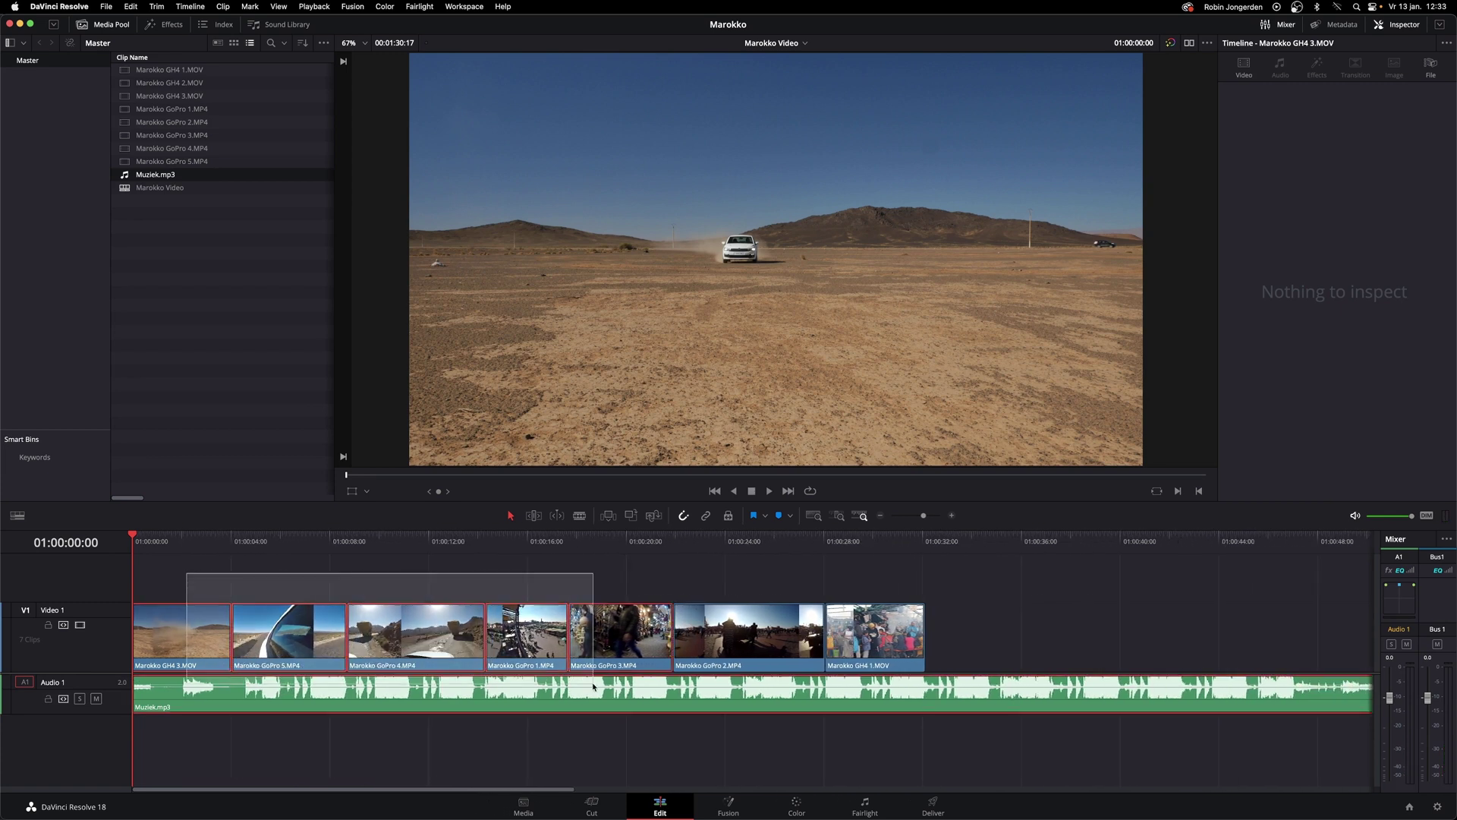
drag(188, 575, 990, 749)
drag(190, 635, 270, 635)
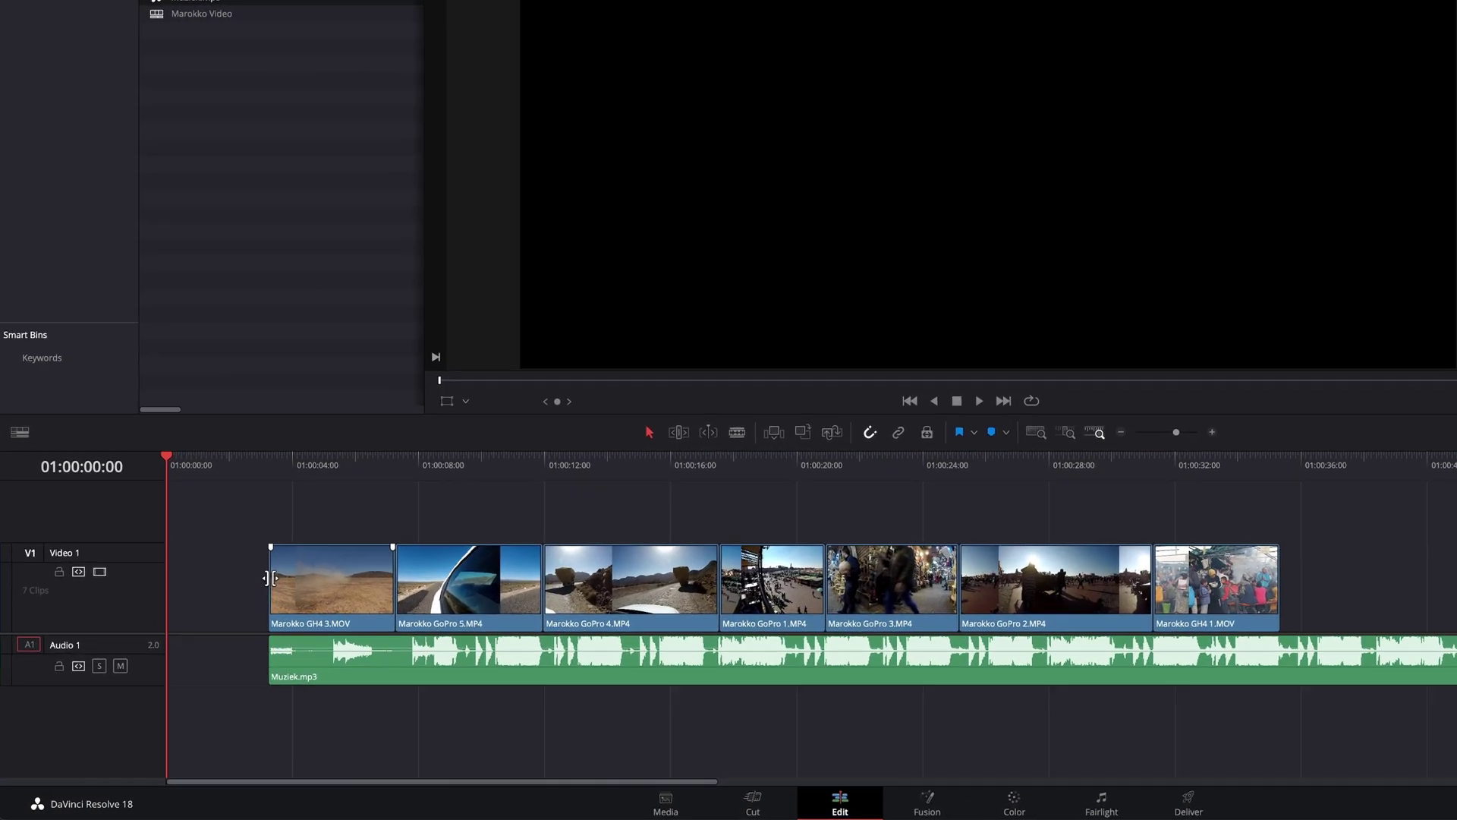
mouse_move(270, 578)
mouse_down()
mouse_move(205, 573)
mouse_move(244, 529)
mouse_up()
Move the video clips and Muziek.mp3 back to 01:00:00:00 and play the edit
drag(301, 444, 1449, 566)
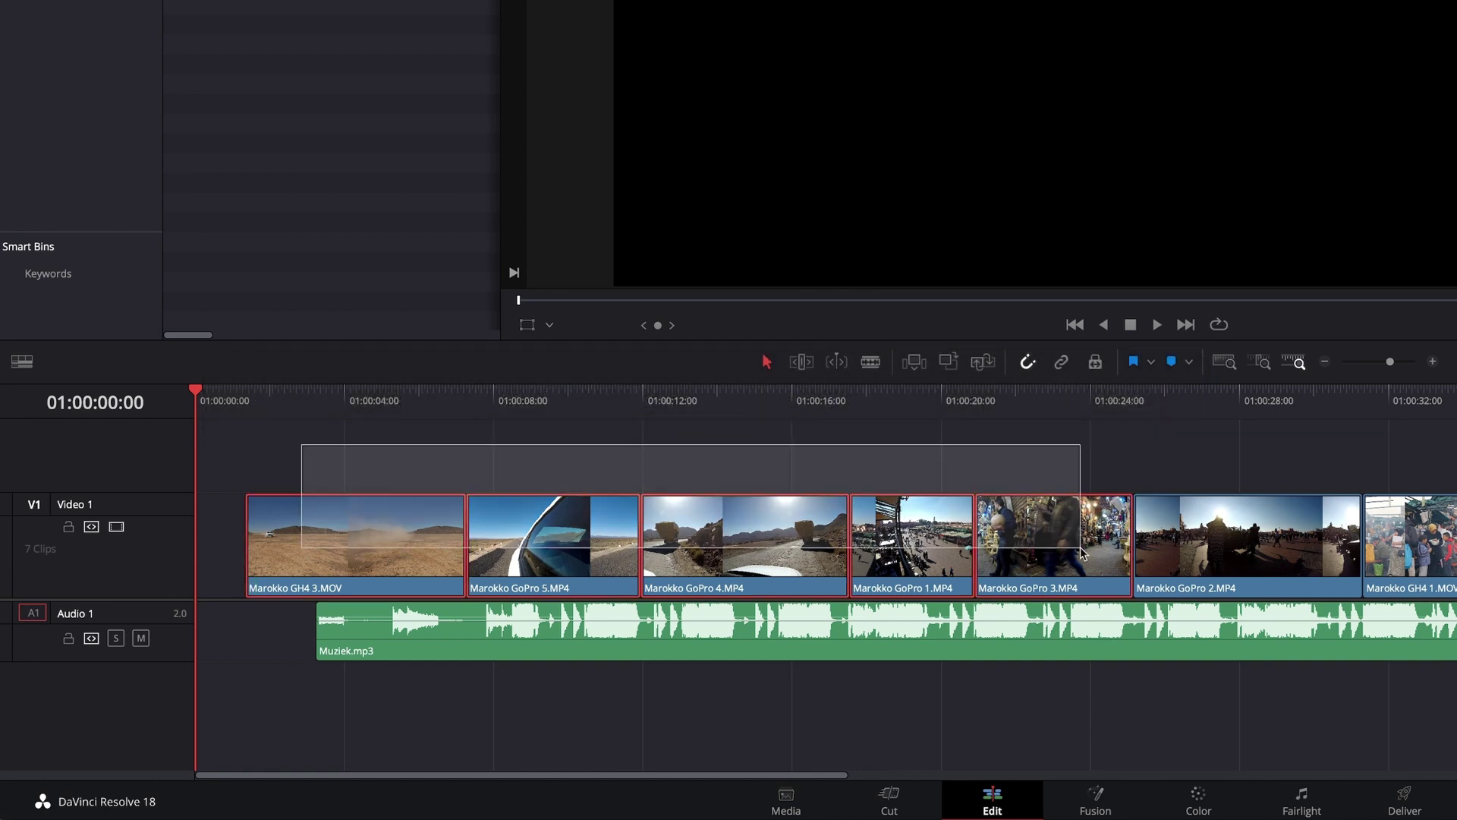
drag(384, 550, 328, 549)
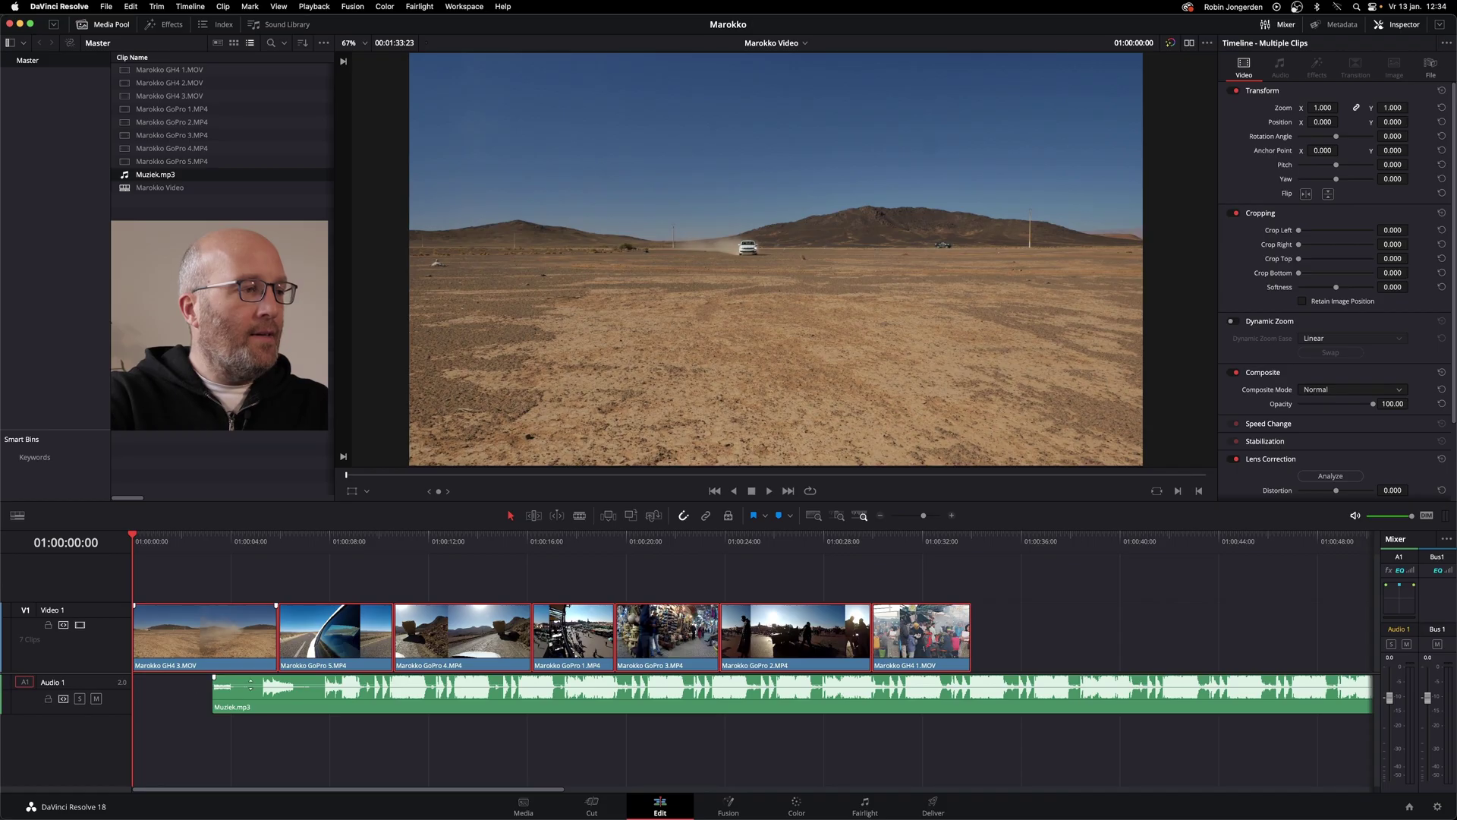
click(254, 705)
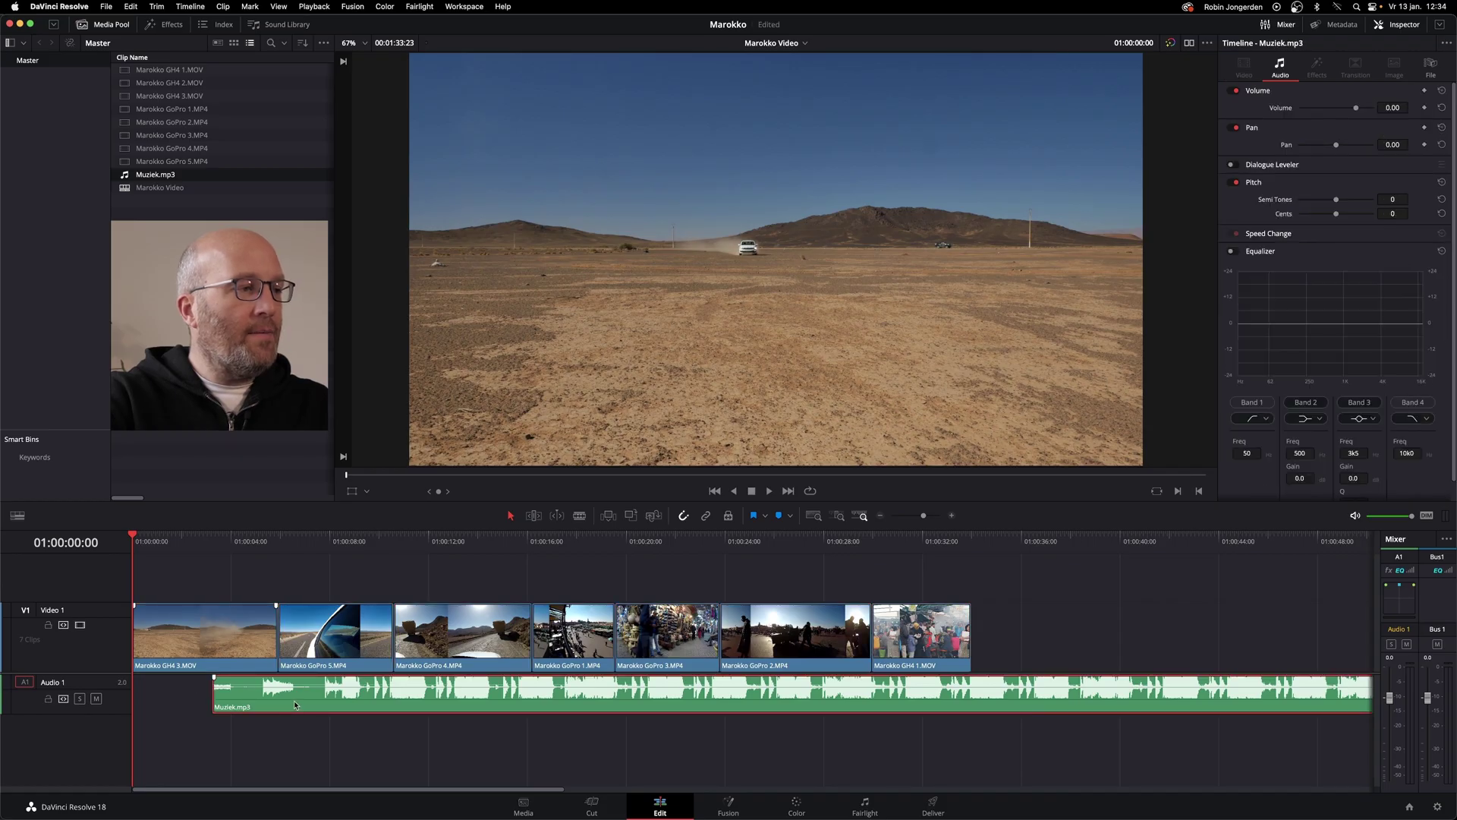
drag(295, 705, 216, 705)
key(space)
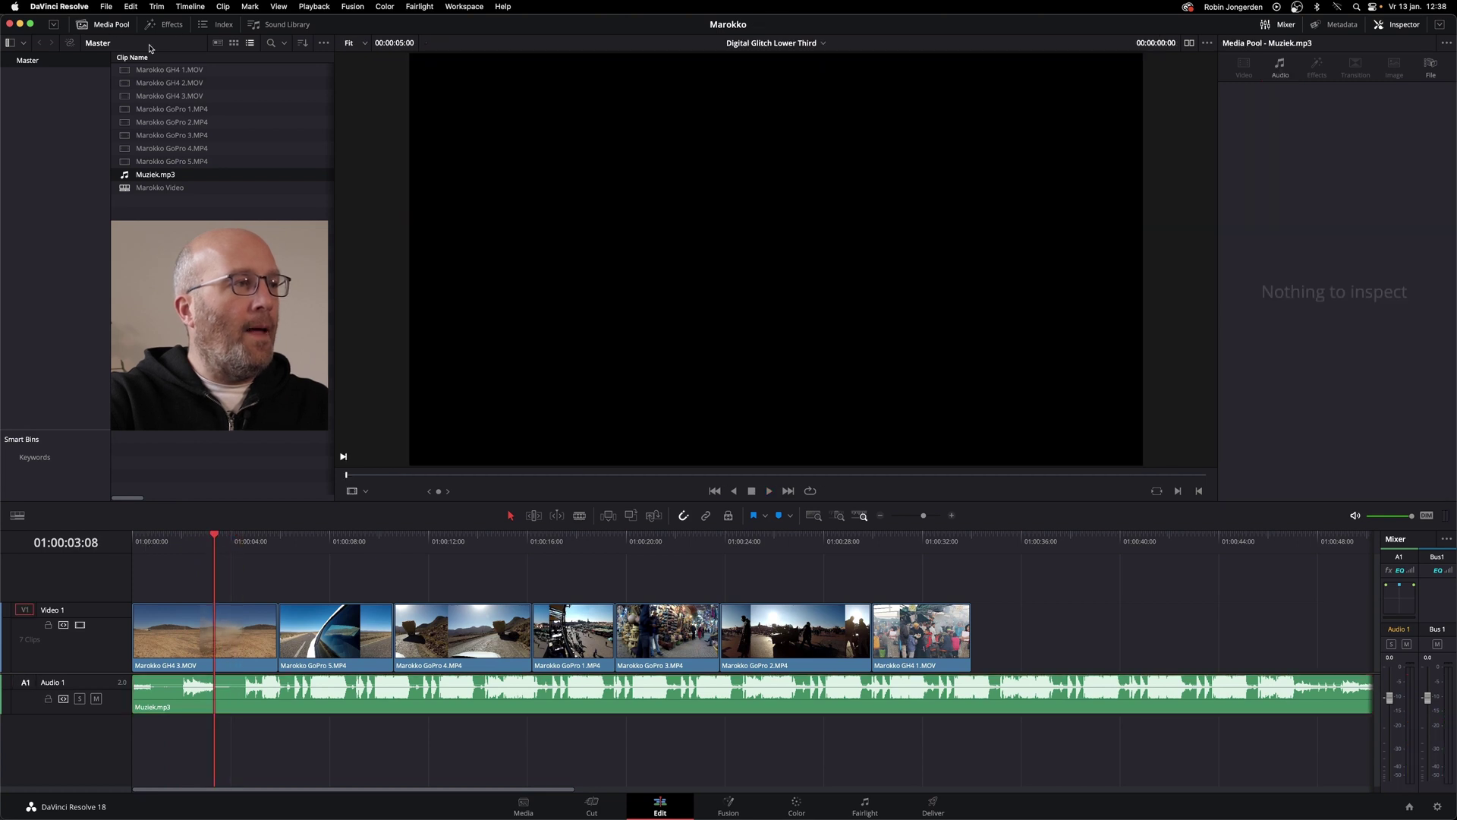
Place the Draw On Corners 1 Line title on a new track above V1 at the start and preview it
click(172, 25)
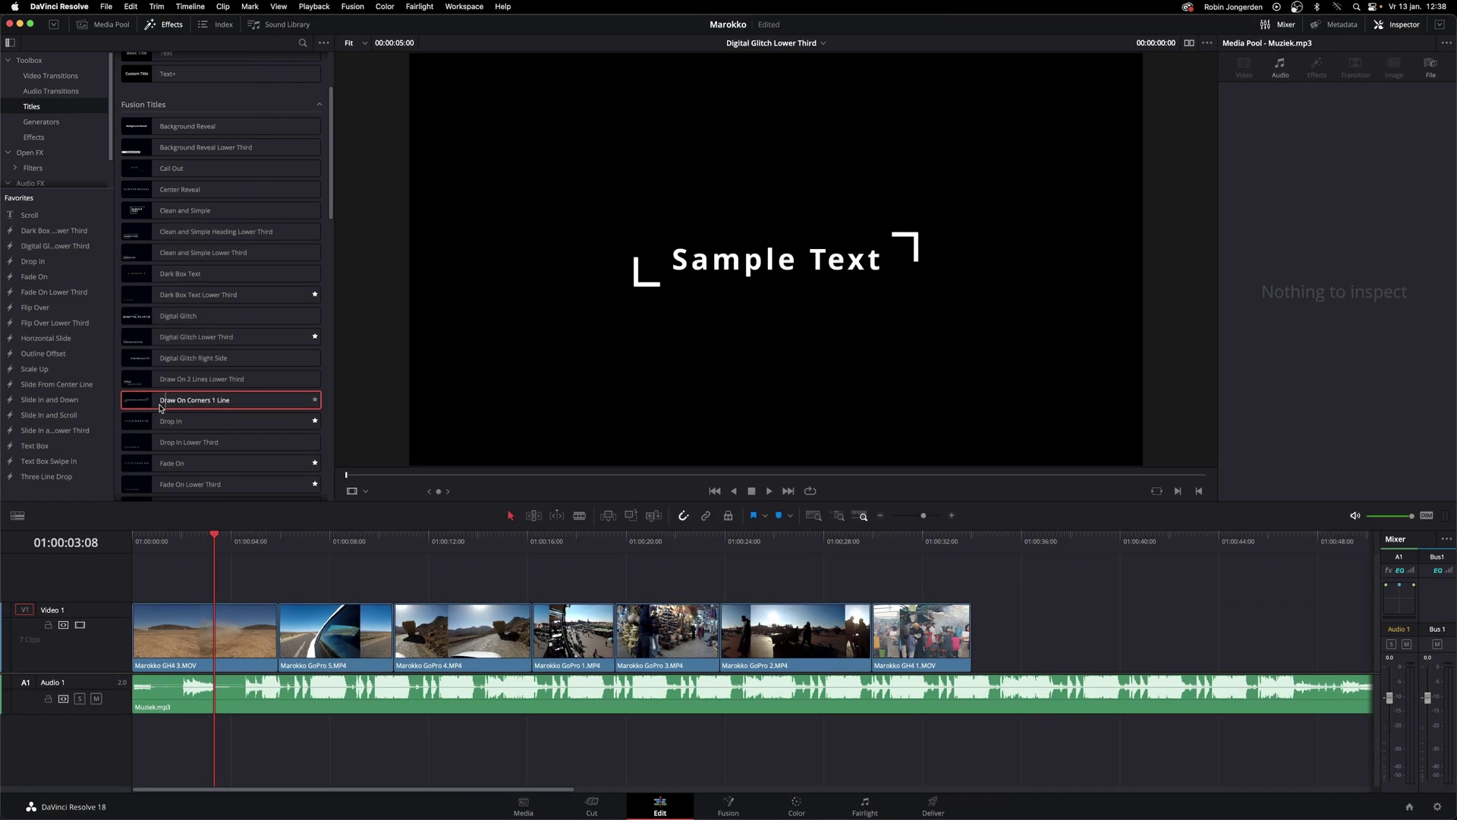
drag(161, 407, 136, 579)
key(Home)
key(space)
key(space)
click(195, 571)
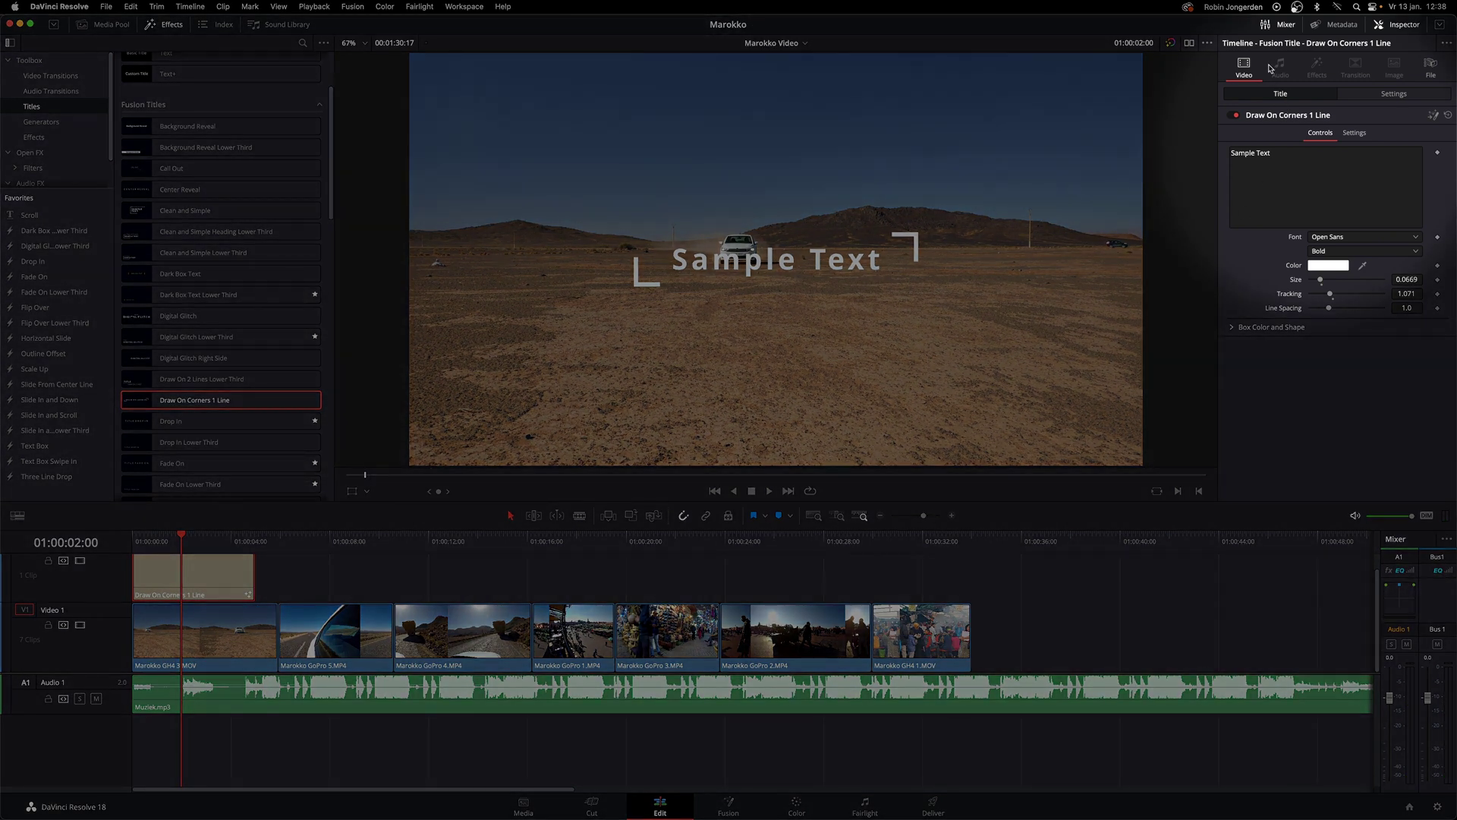
Change the title text to 'Marokko 2023' in PT Sans Caption and raise its Y position
click(1285, 162)
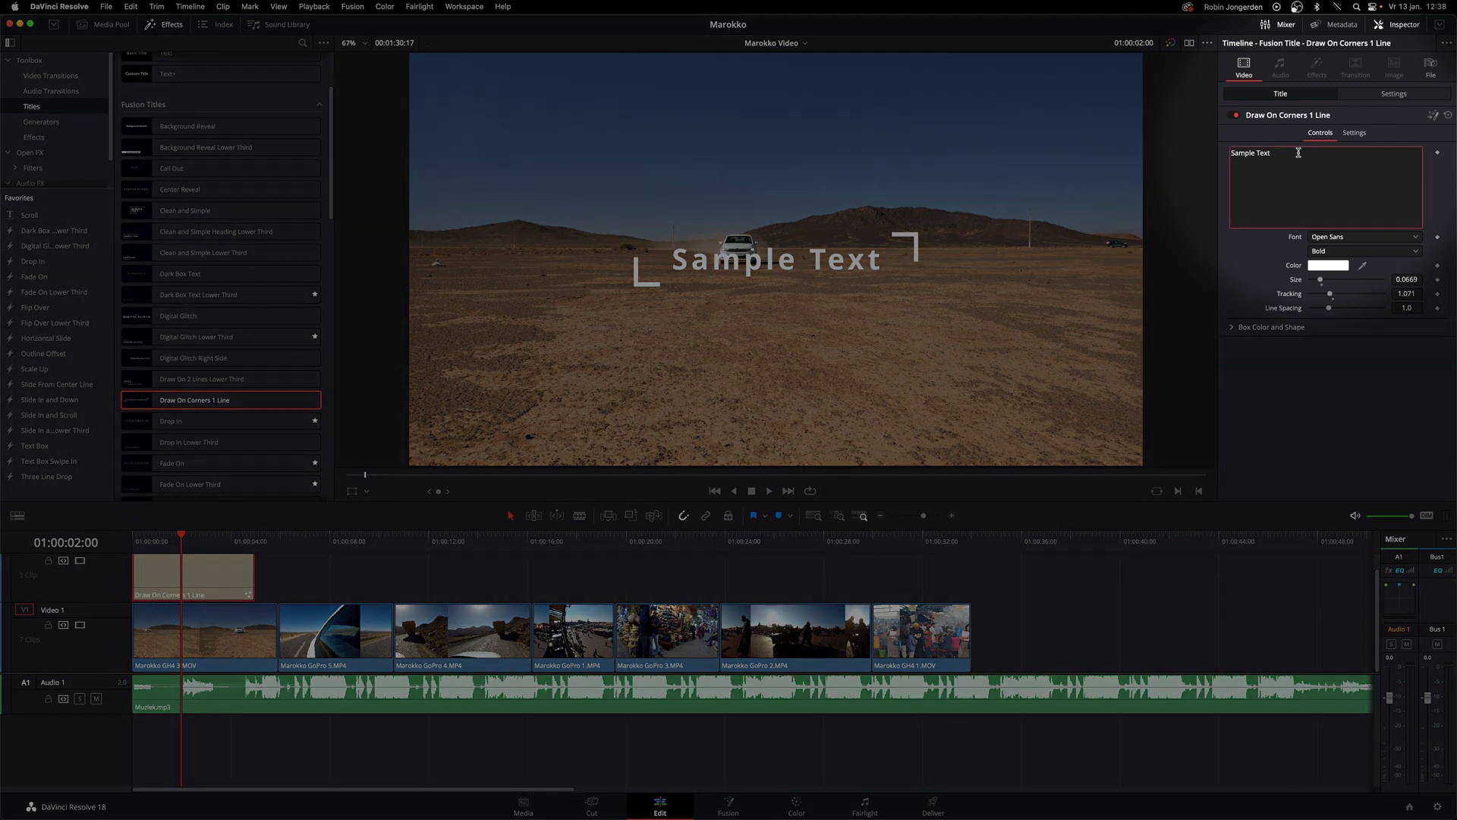
text(Marokko 2023)
click(1362, 237)
scroll(1363, 455, down, 5)
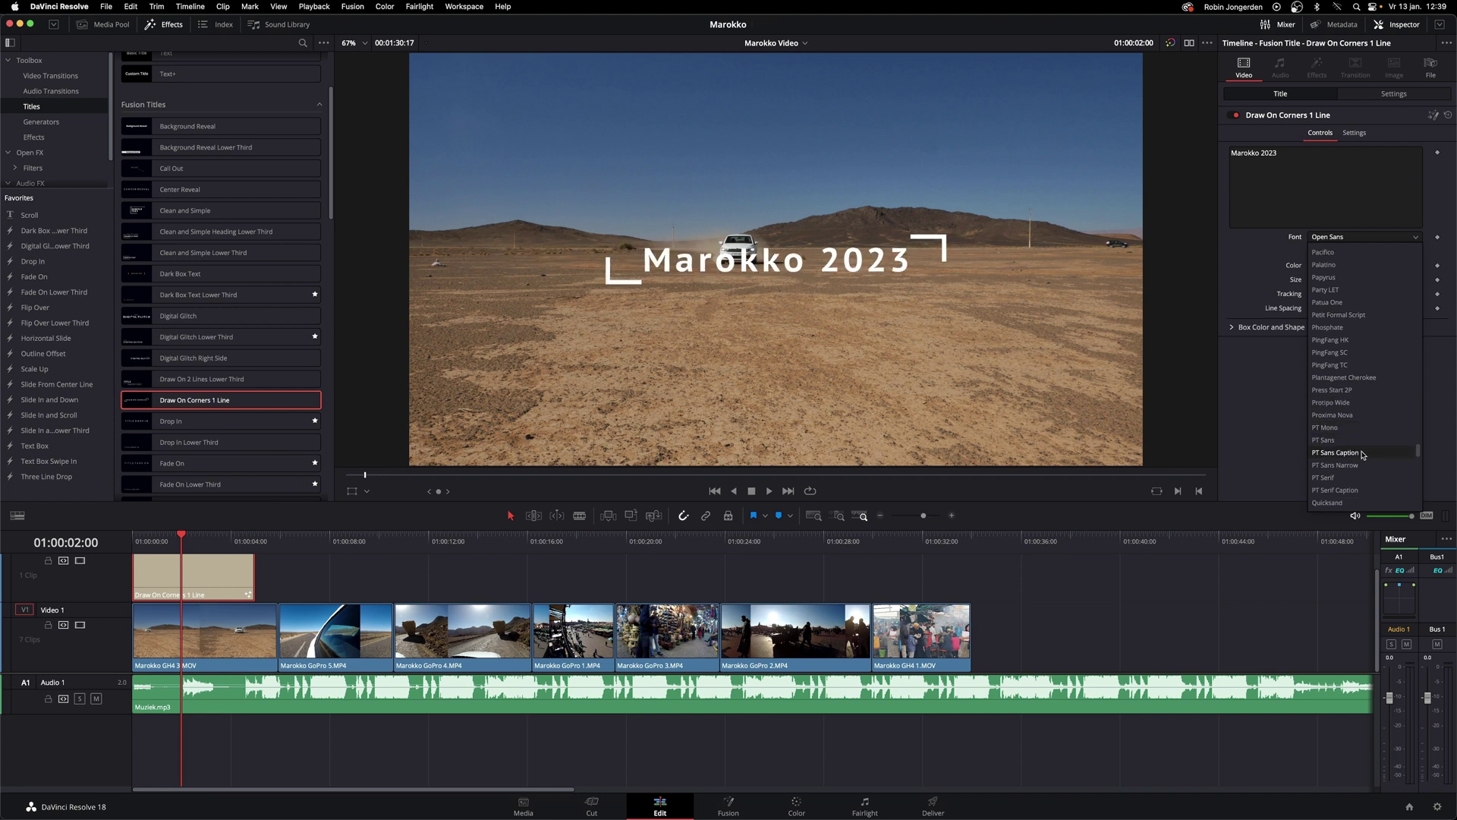
click(1338, 453)
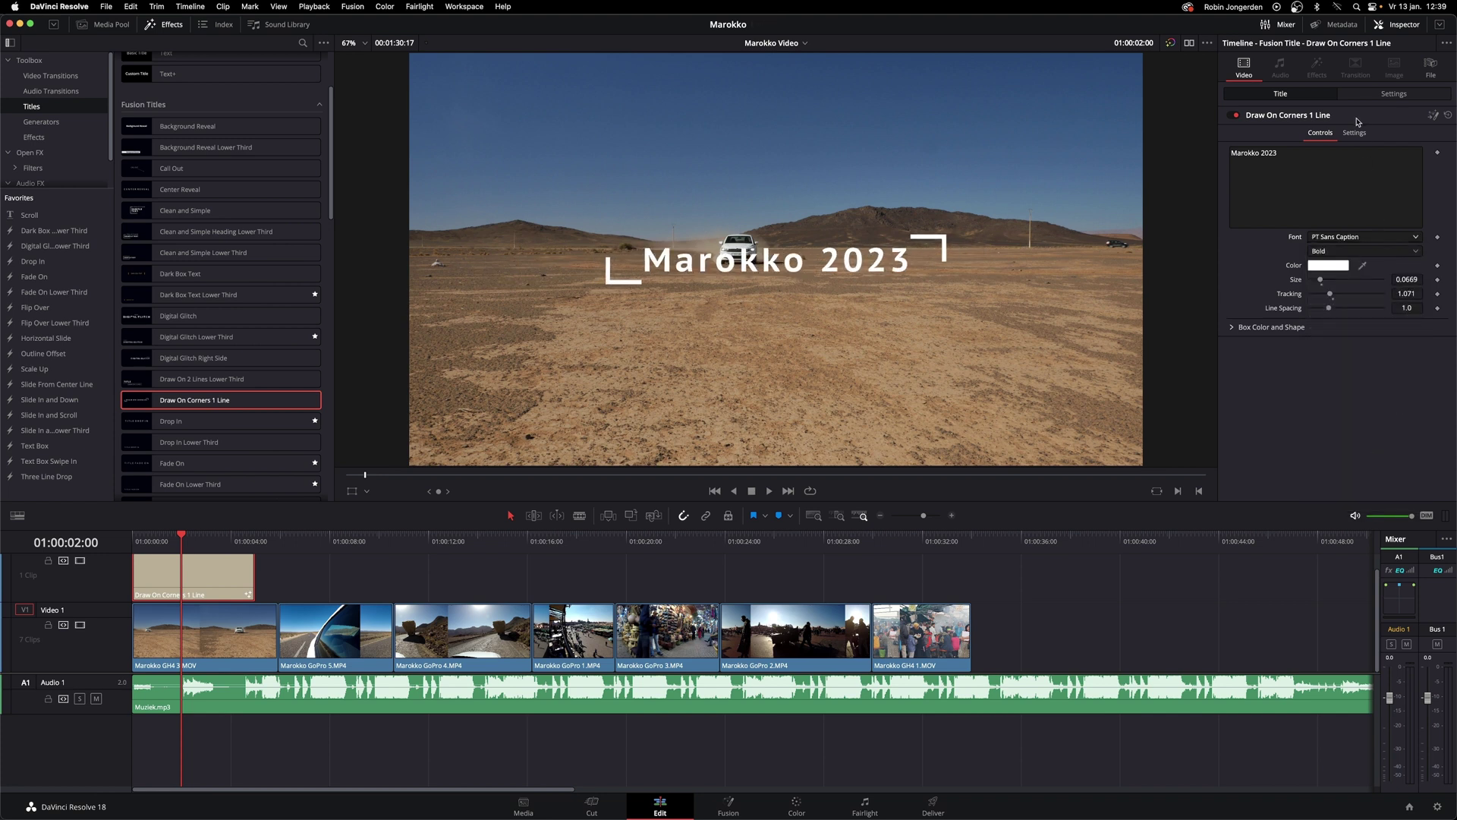
click(1385, 94)
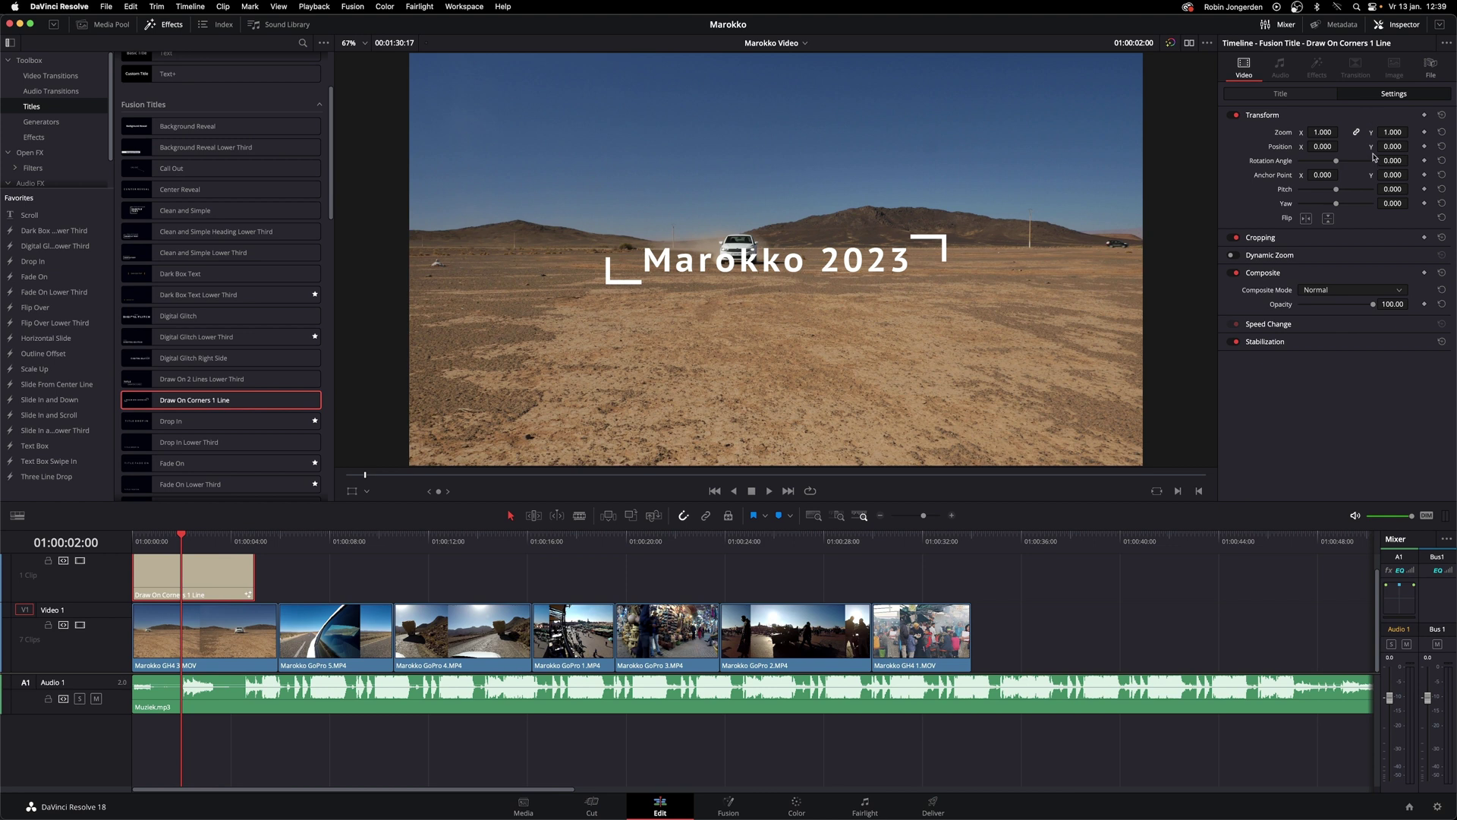
drag(1389, 146, 691, 409)
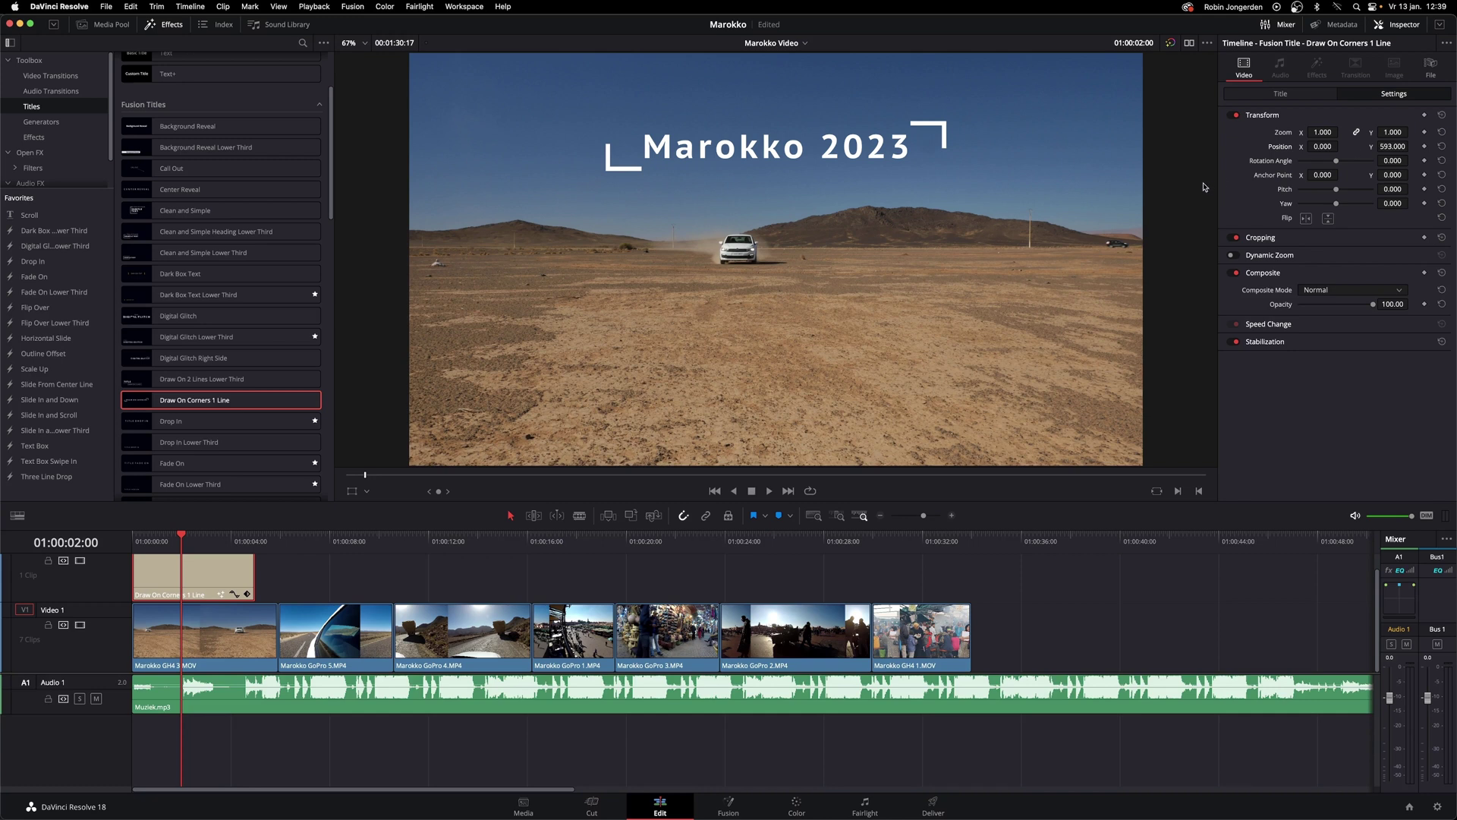
Slide Marokko GoPro 5 left over GH4 3's end and move the following clips left to close the gap
drag(180, 538, 133, 537)
key(space)
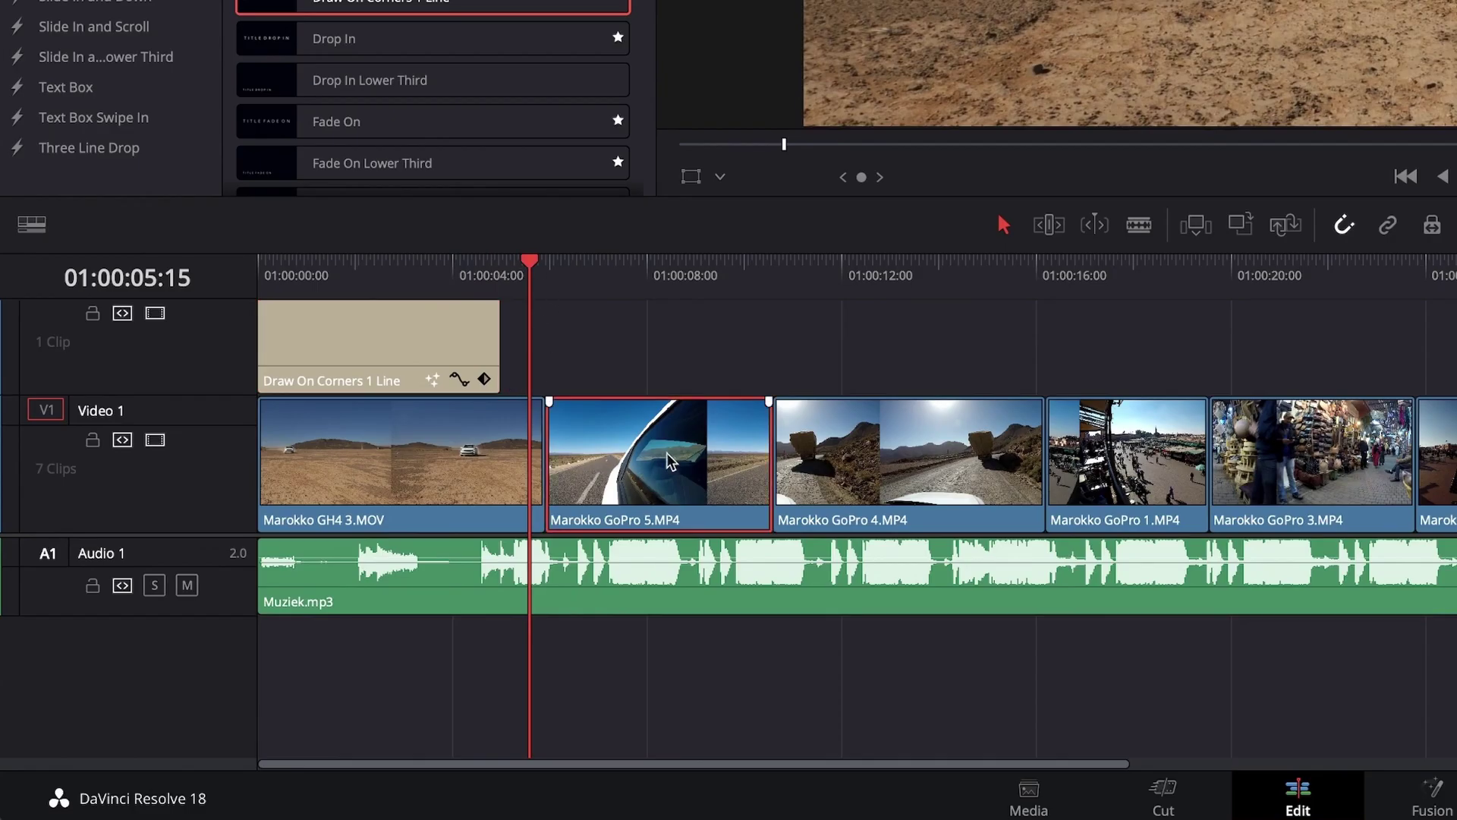
drag(600, 467, 585, 467)
drag(903, 329, 1449, 493)
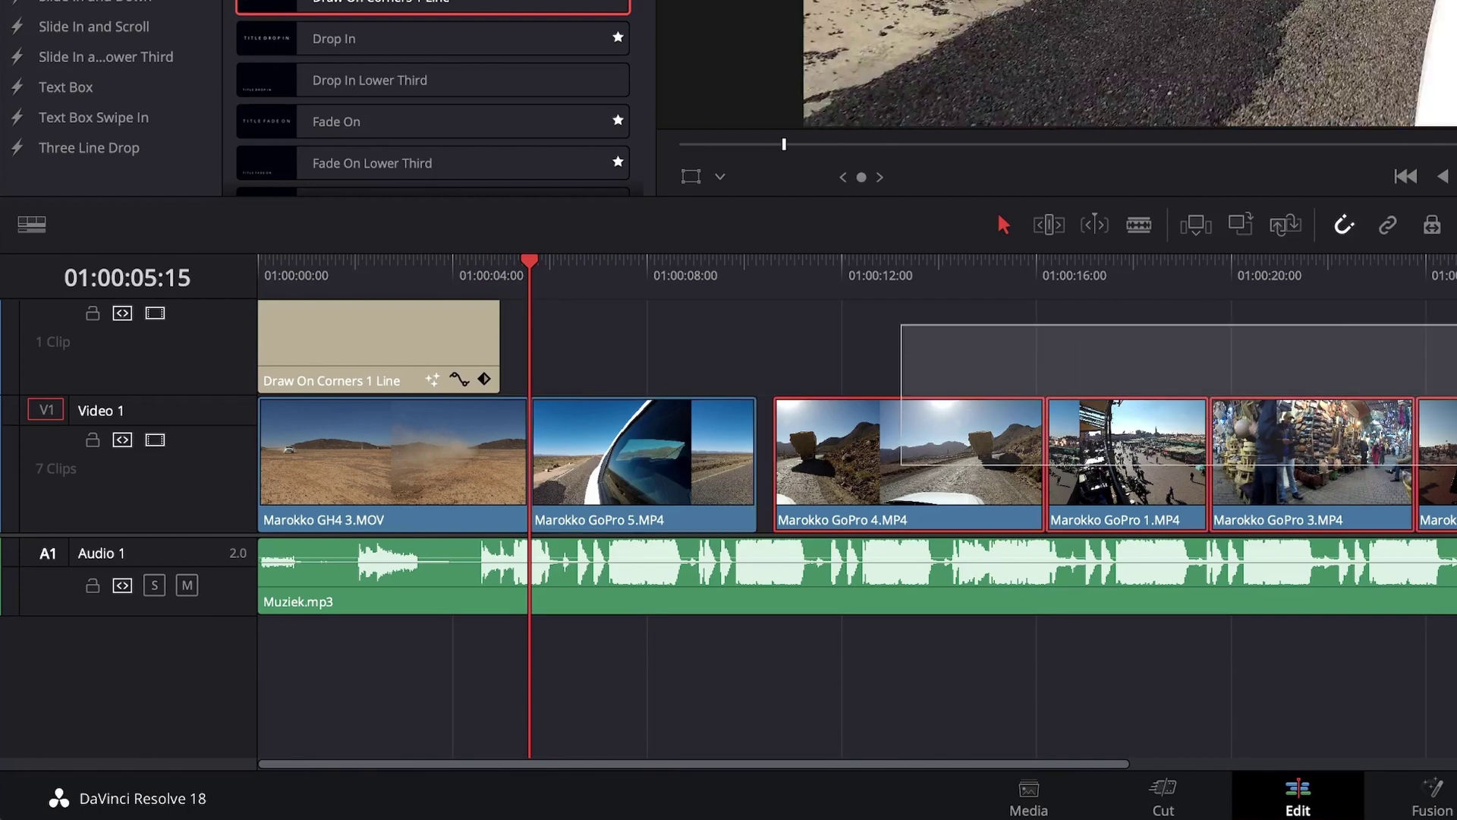
drag(941, 466, 926, 466)
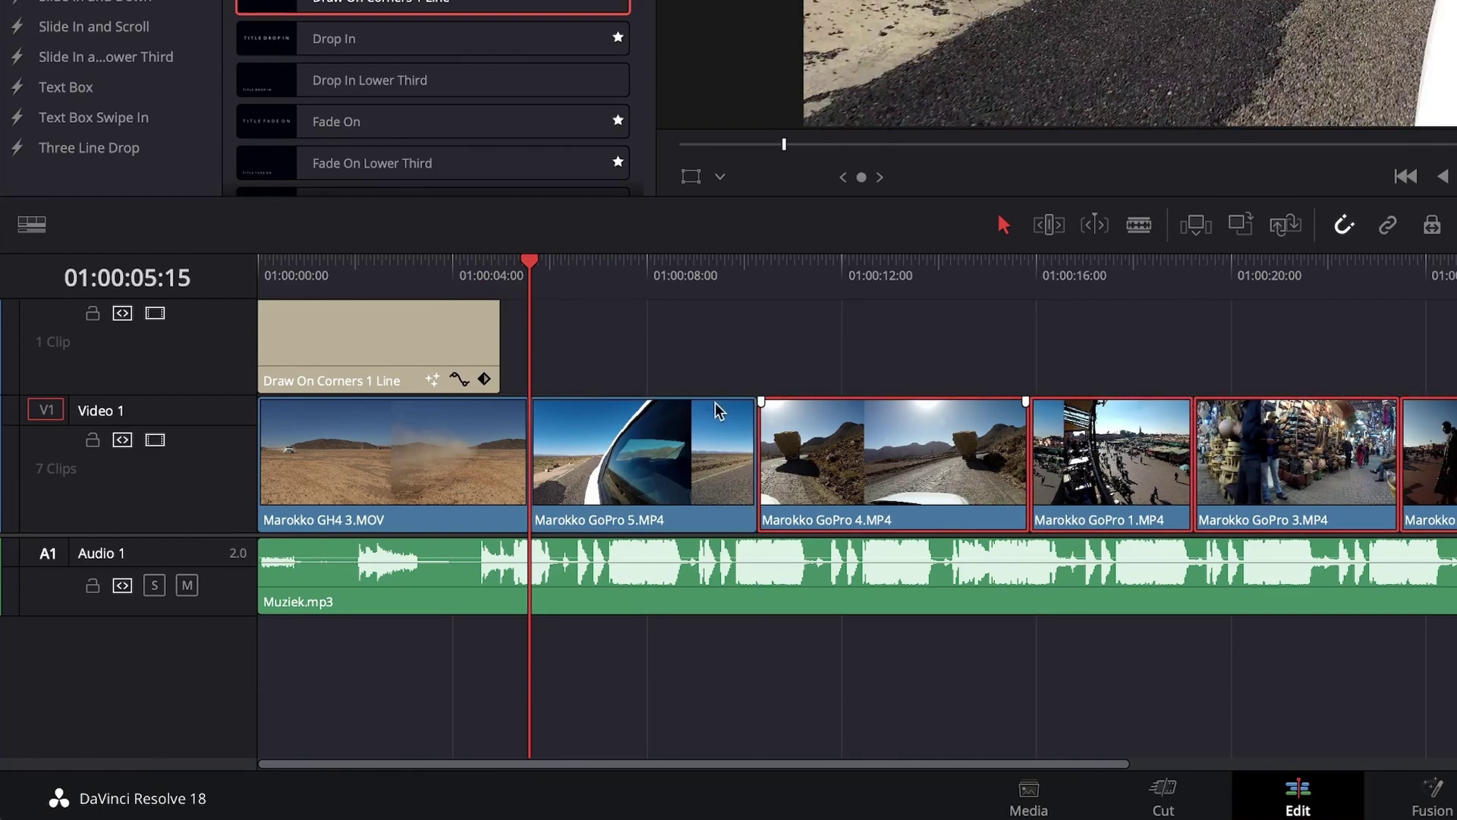
key(space)
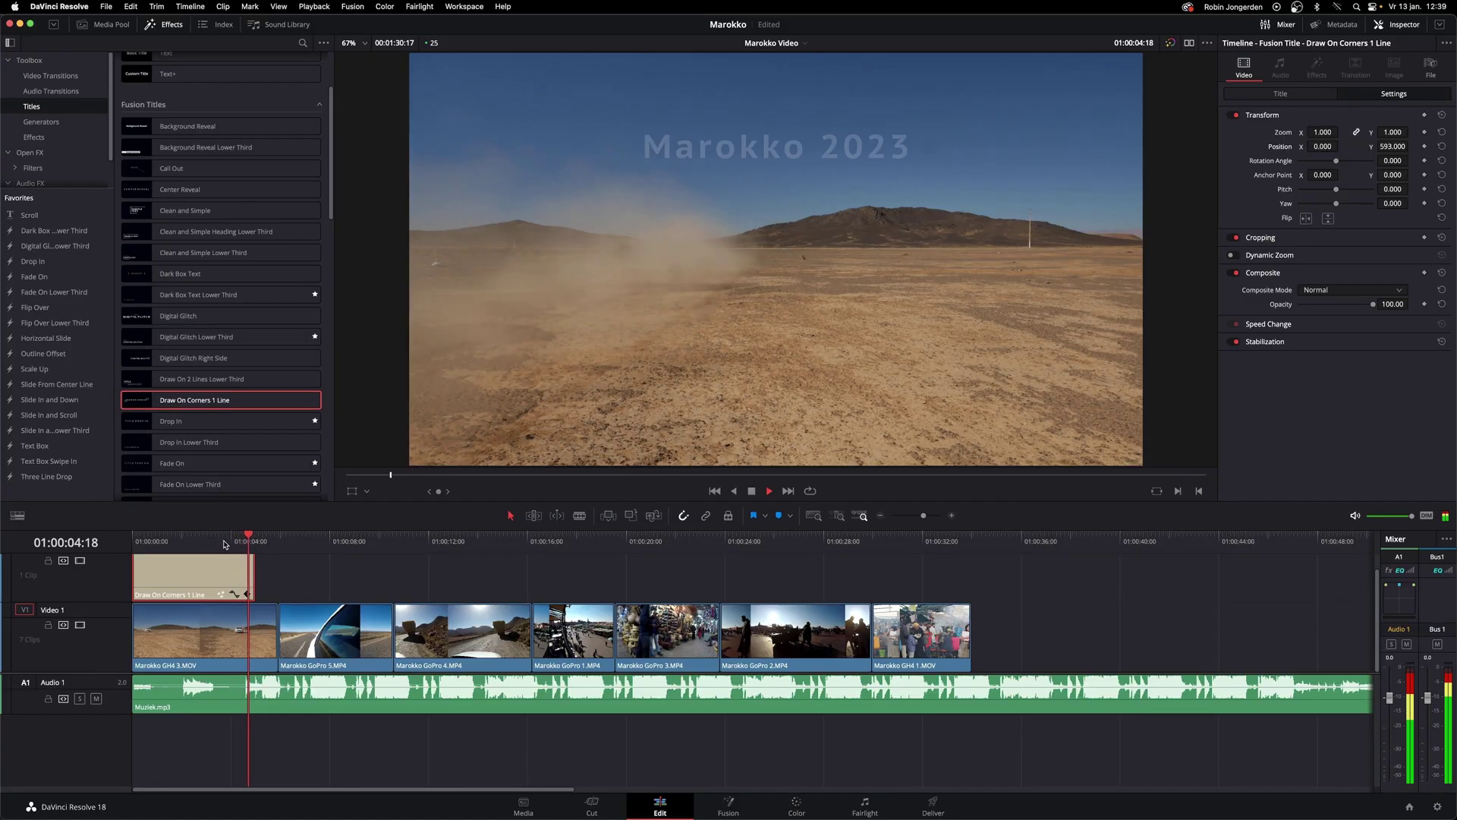
key(space)
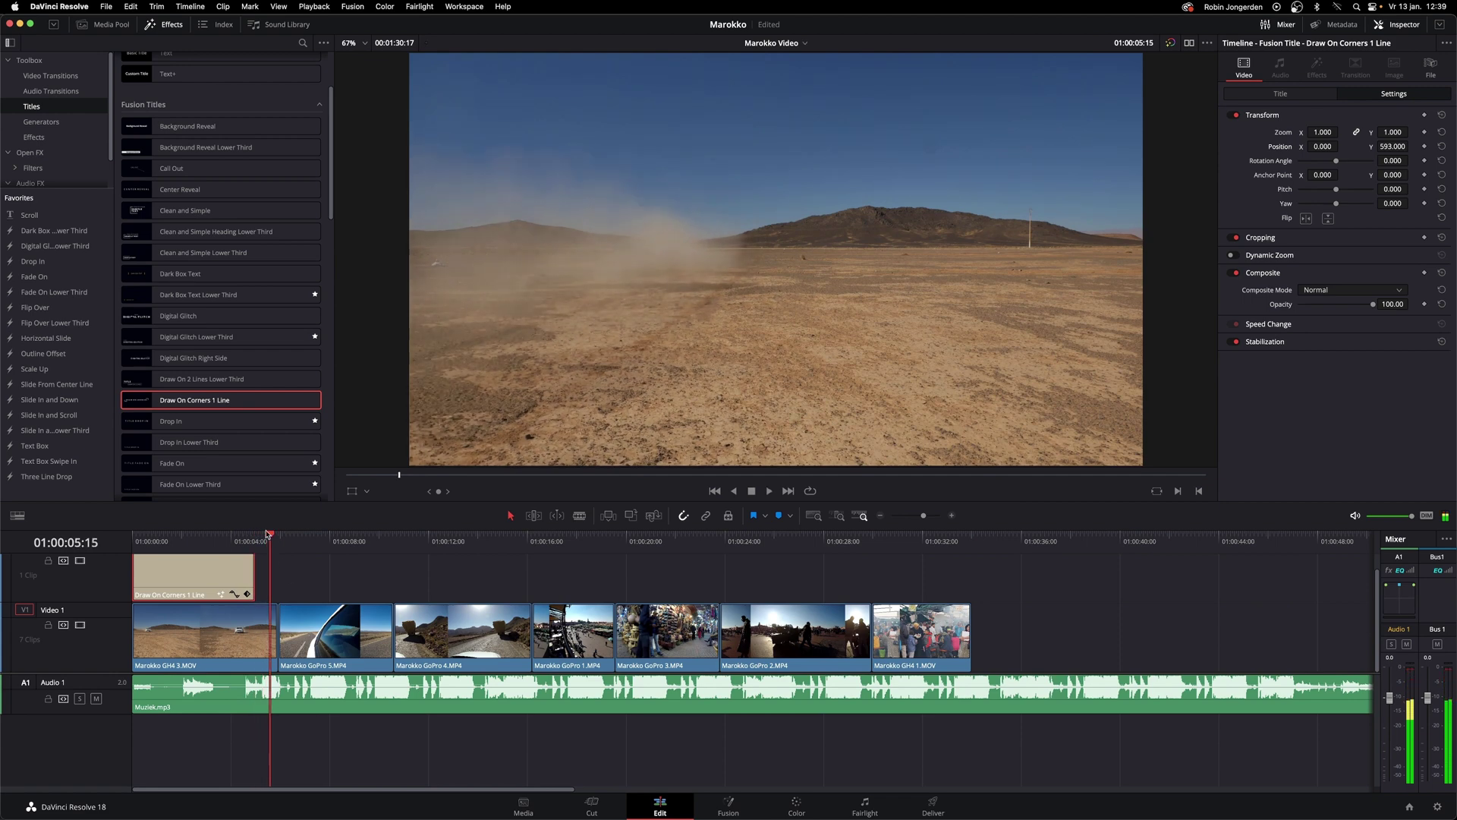
Ripple-trim GH4 3 and GoPro 4 to the playhead and review the shortened opening
key(ctrl+shift+])
key(space)
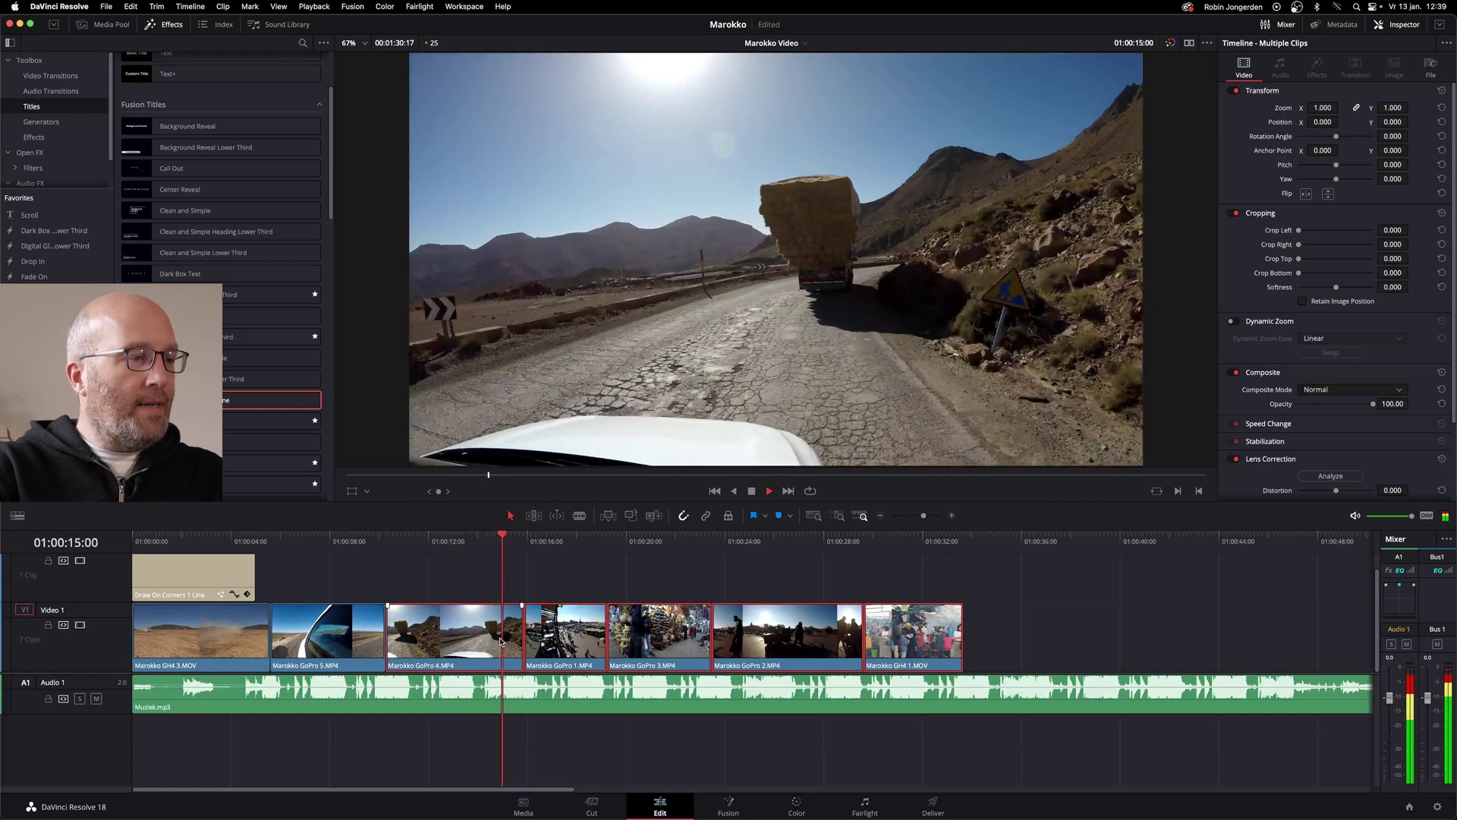
click(535, 538)
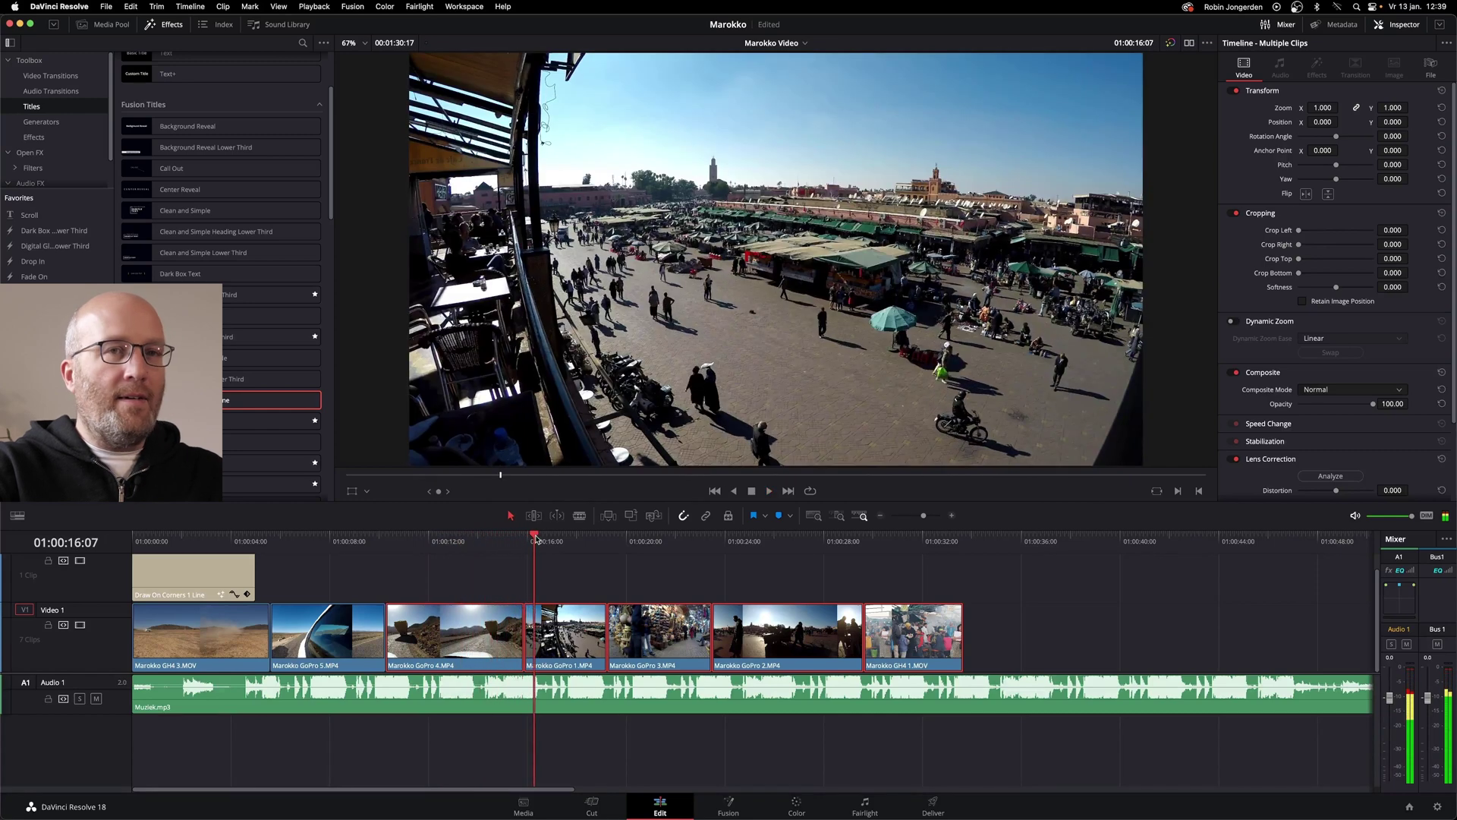
drag(536, 537, 515, 537)
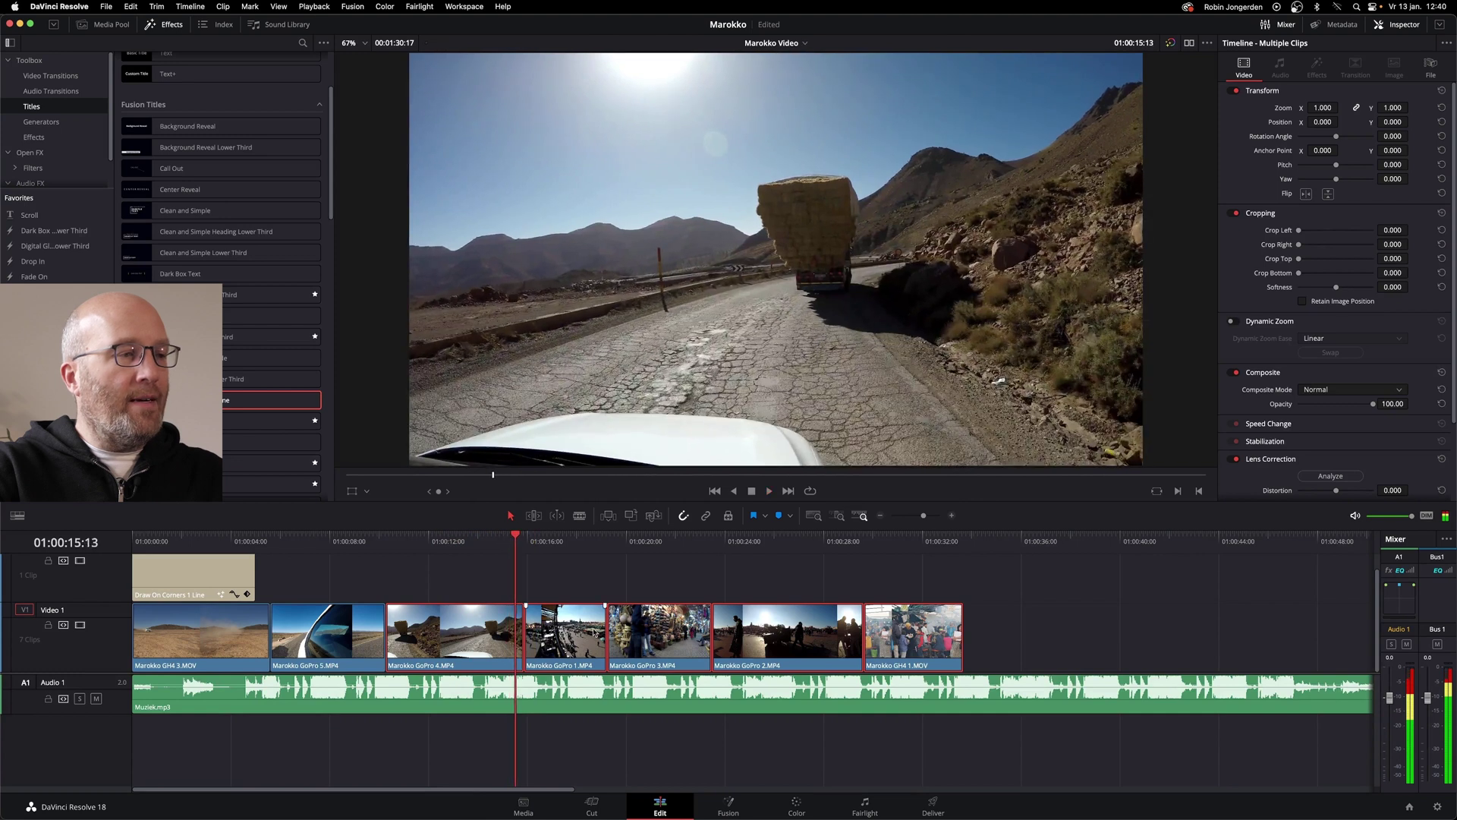
drag(577, 586, 884, 656)
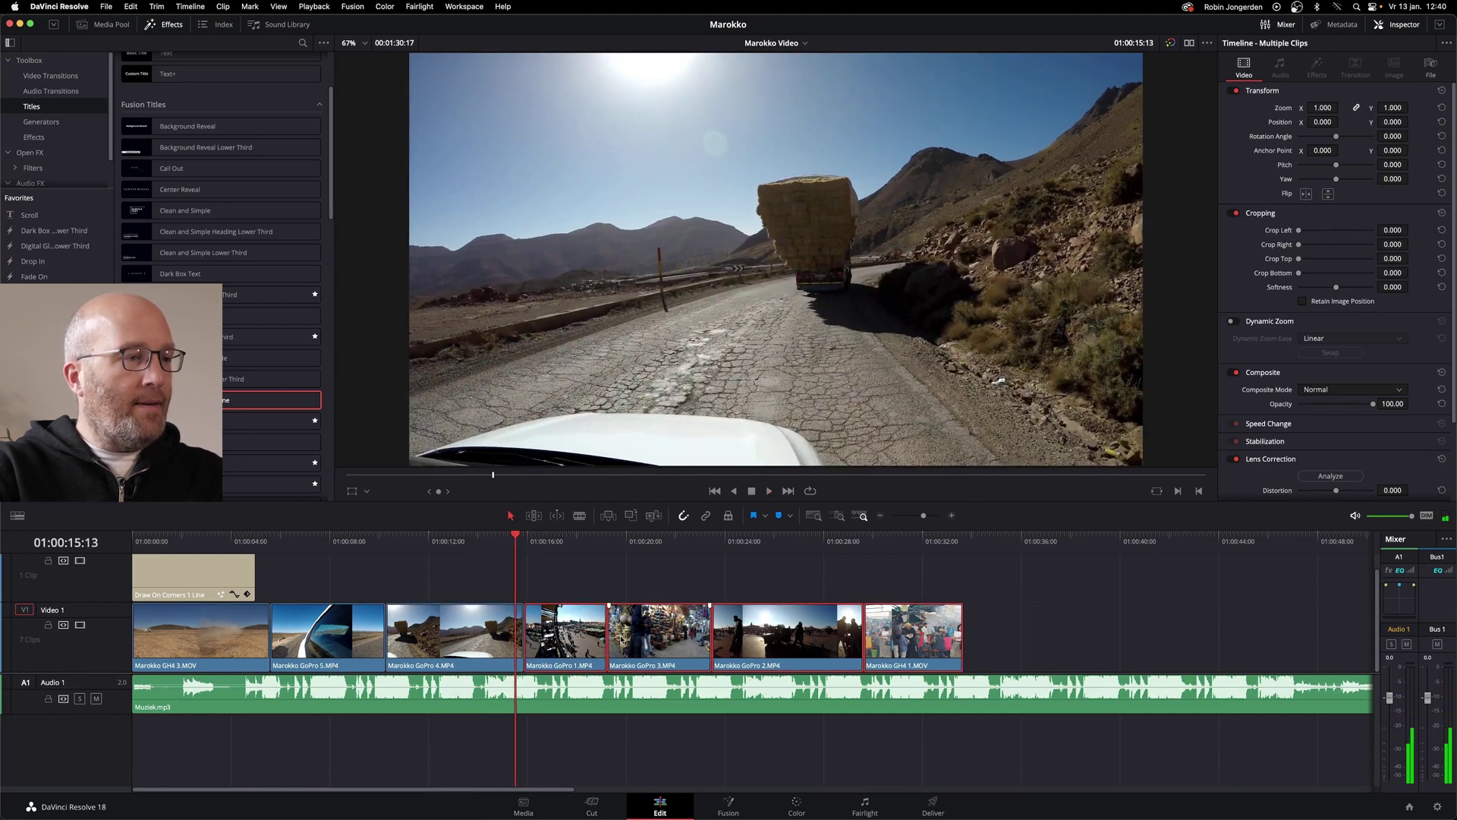
key(shift+comma)
key(shift+comma)
key(space)
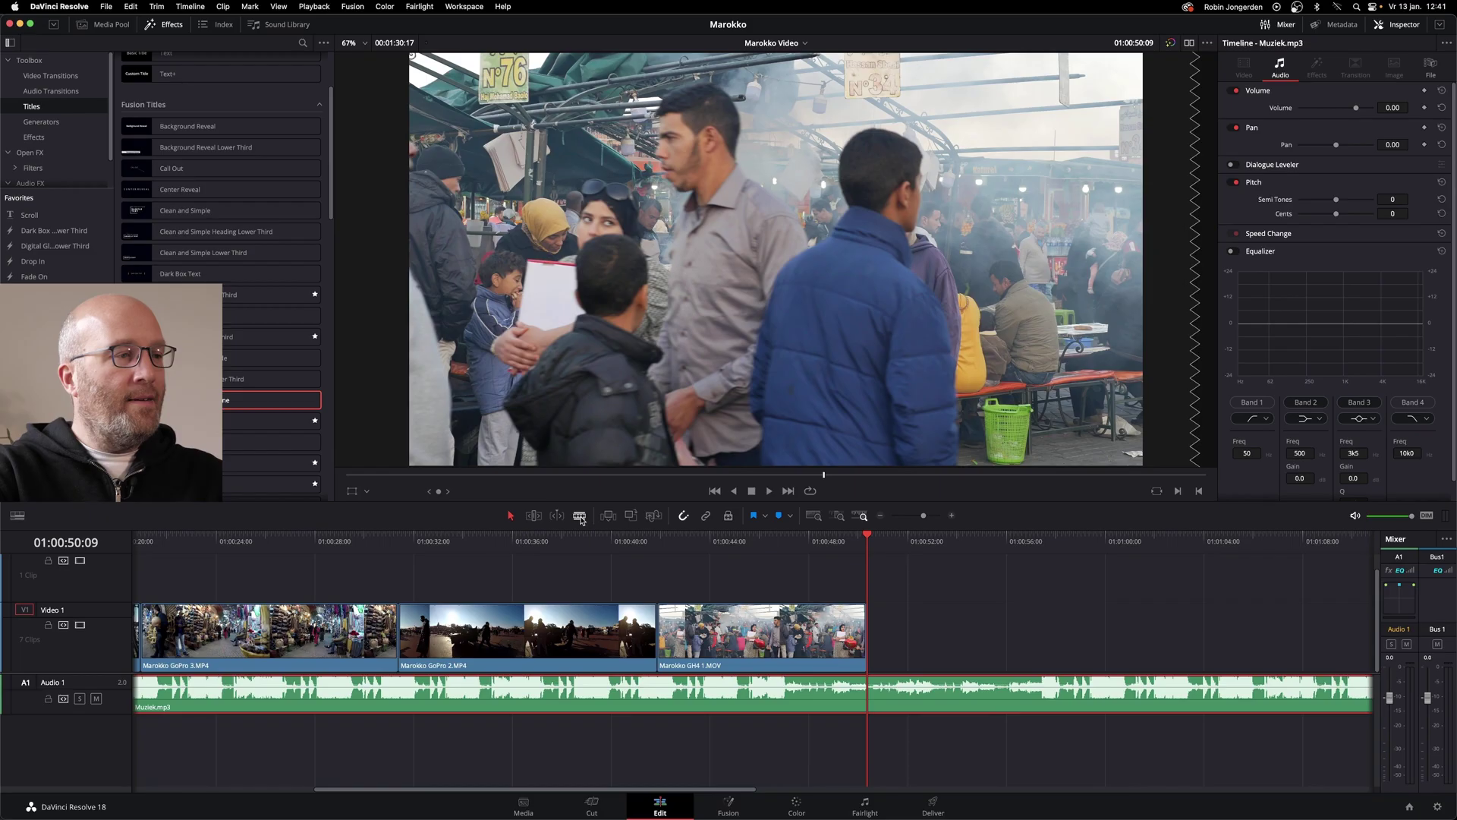
Blade Muziek.mp3 where the video ends and delete the leftover music
click(581, 518)
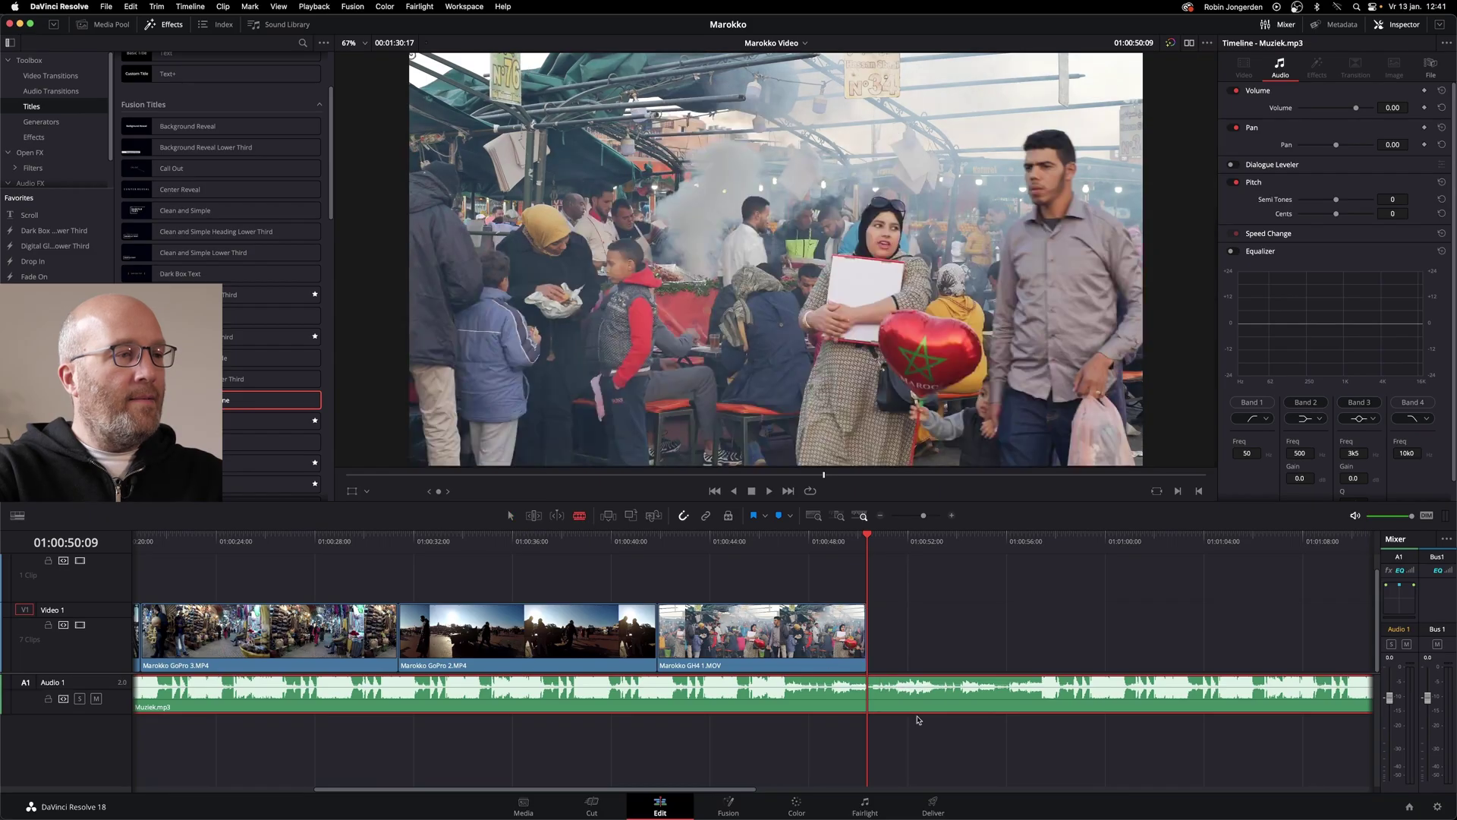
click(867, 689)
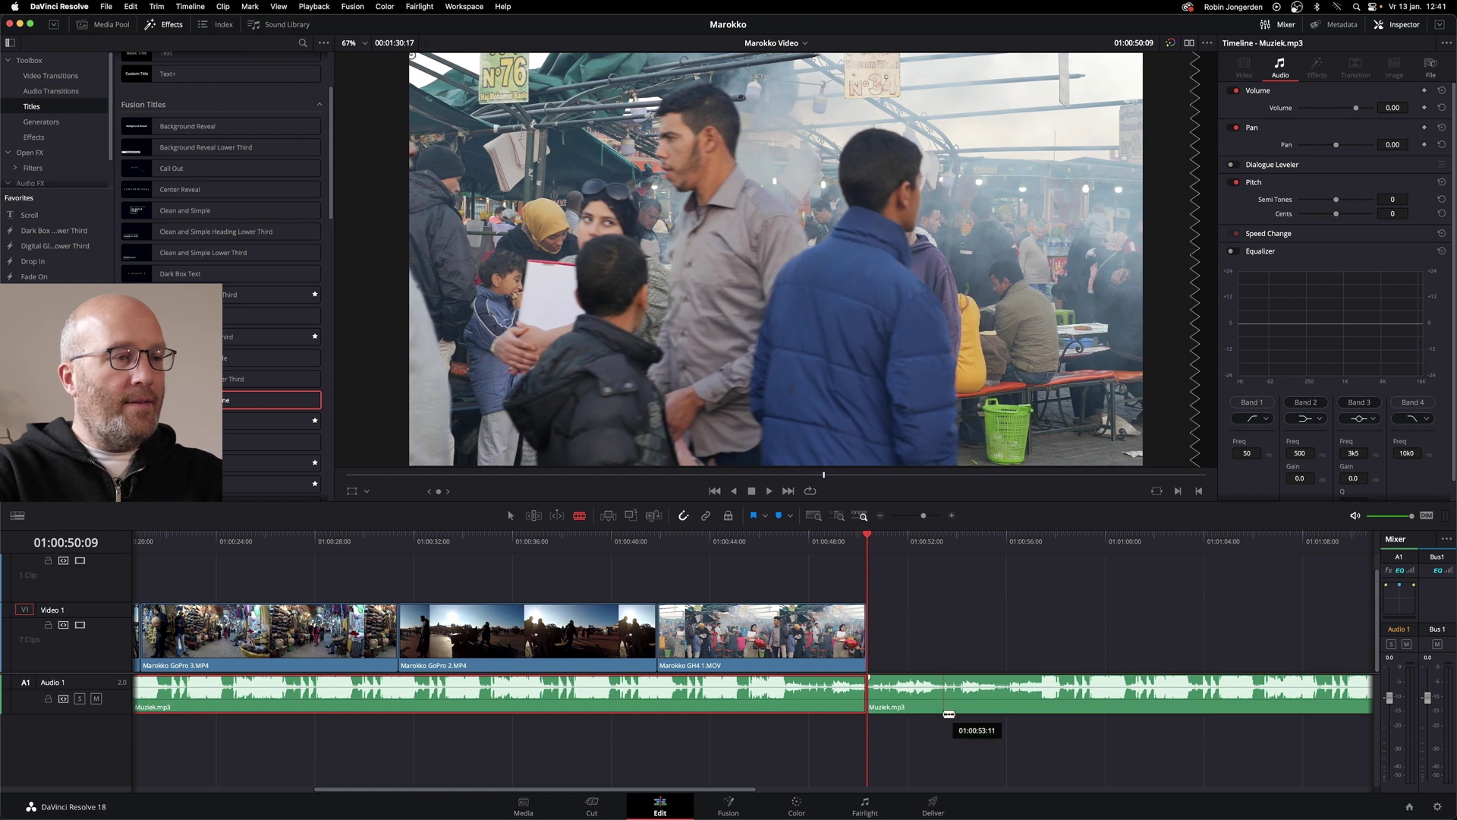
click(922, 705)
key(Delete)
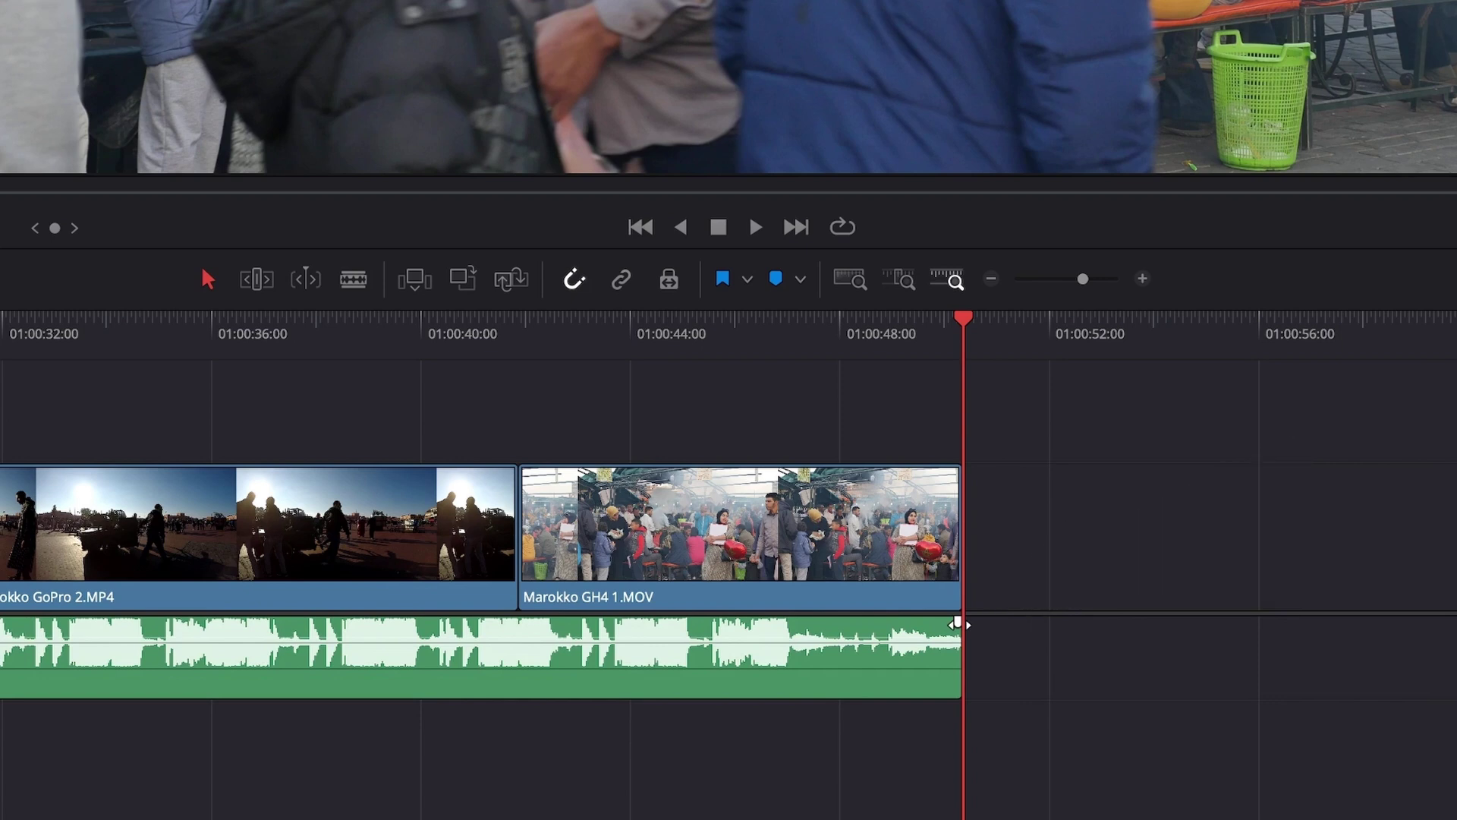
Add and lengthen fade-outs on the music and the final GH4 1 clip, reviewing the ending
drag(958, 624, 828, 623)
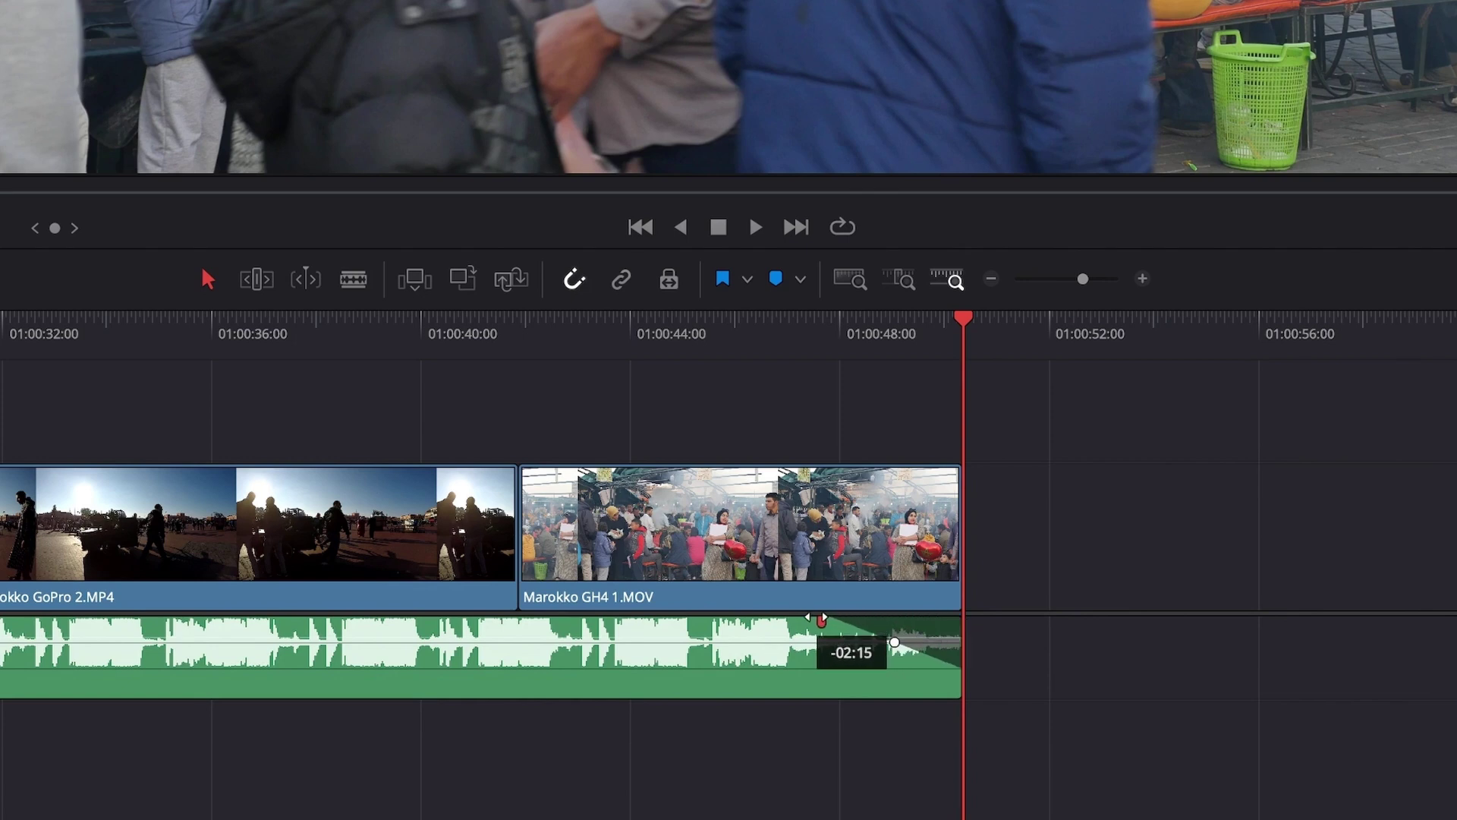
drag(954, 470, 827, 470)
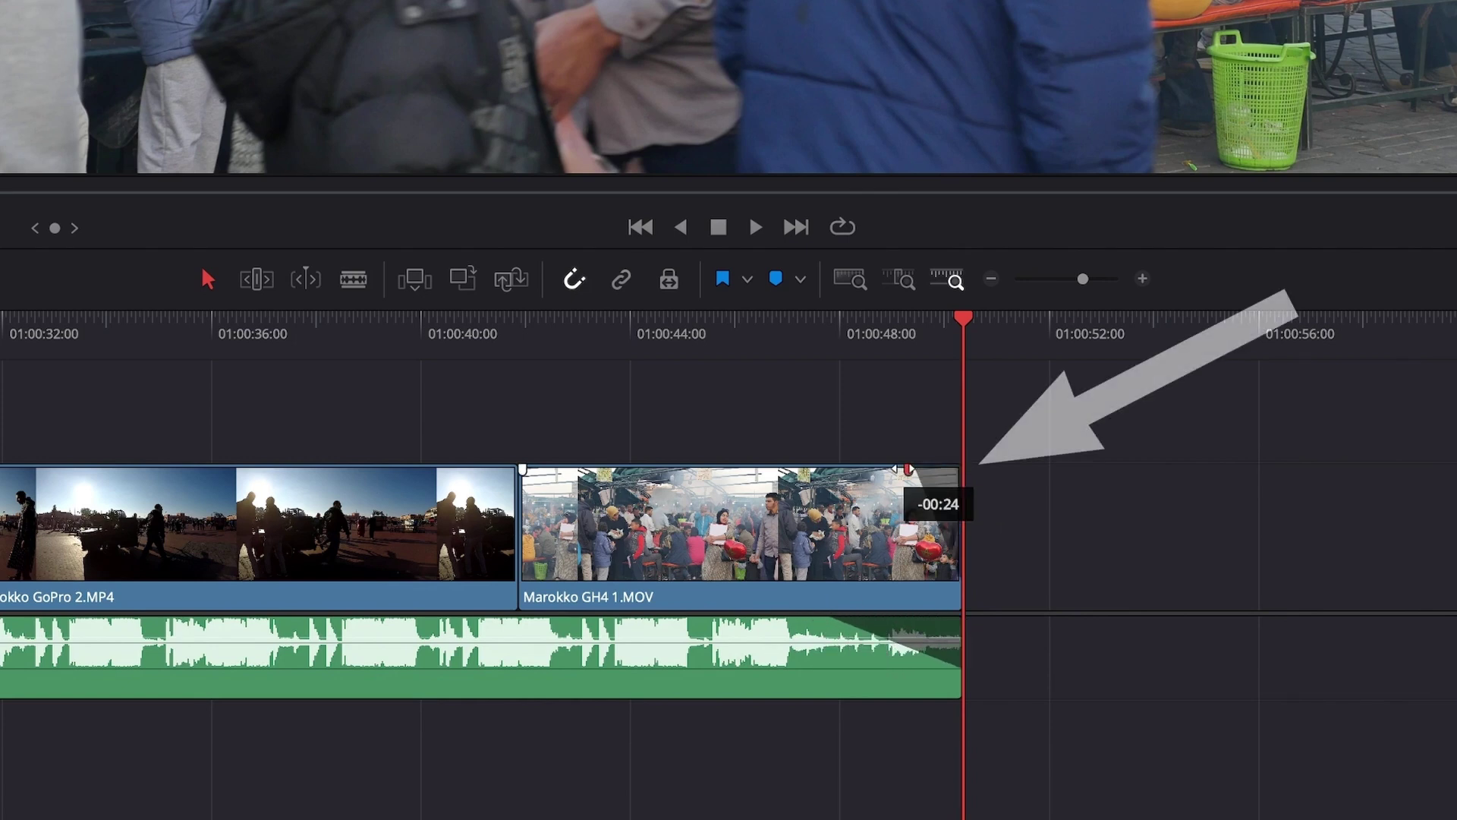
click(711, 347)
key(space)
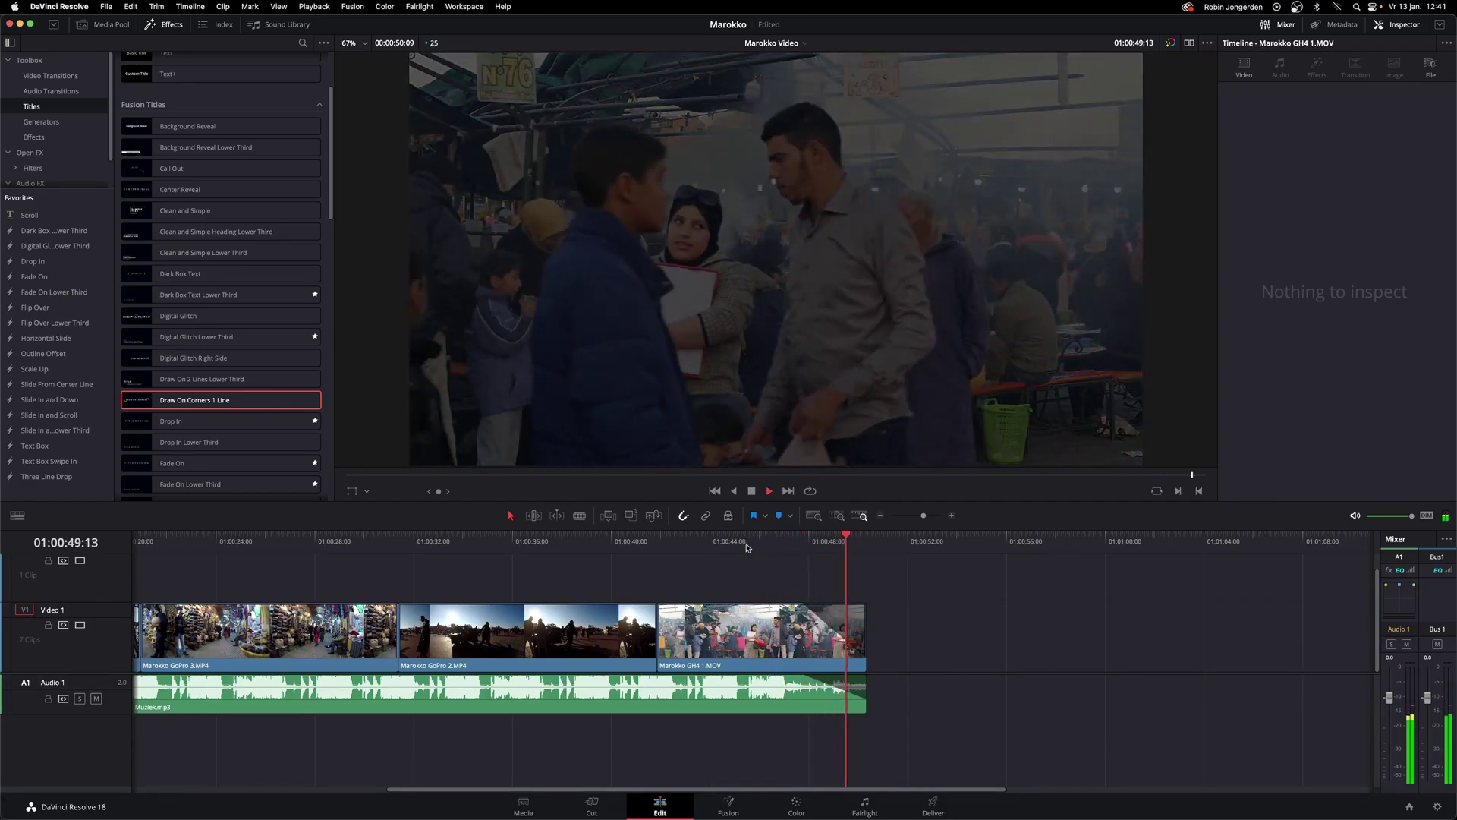
drag(834, 675, 755, 675)
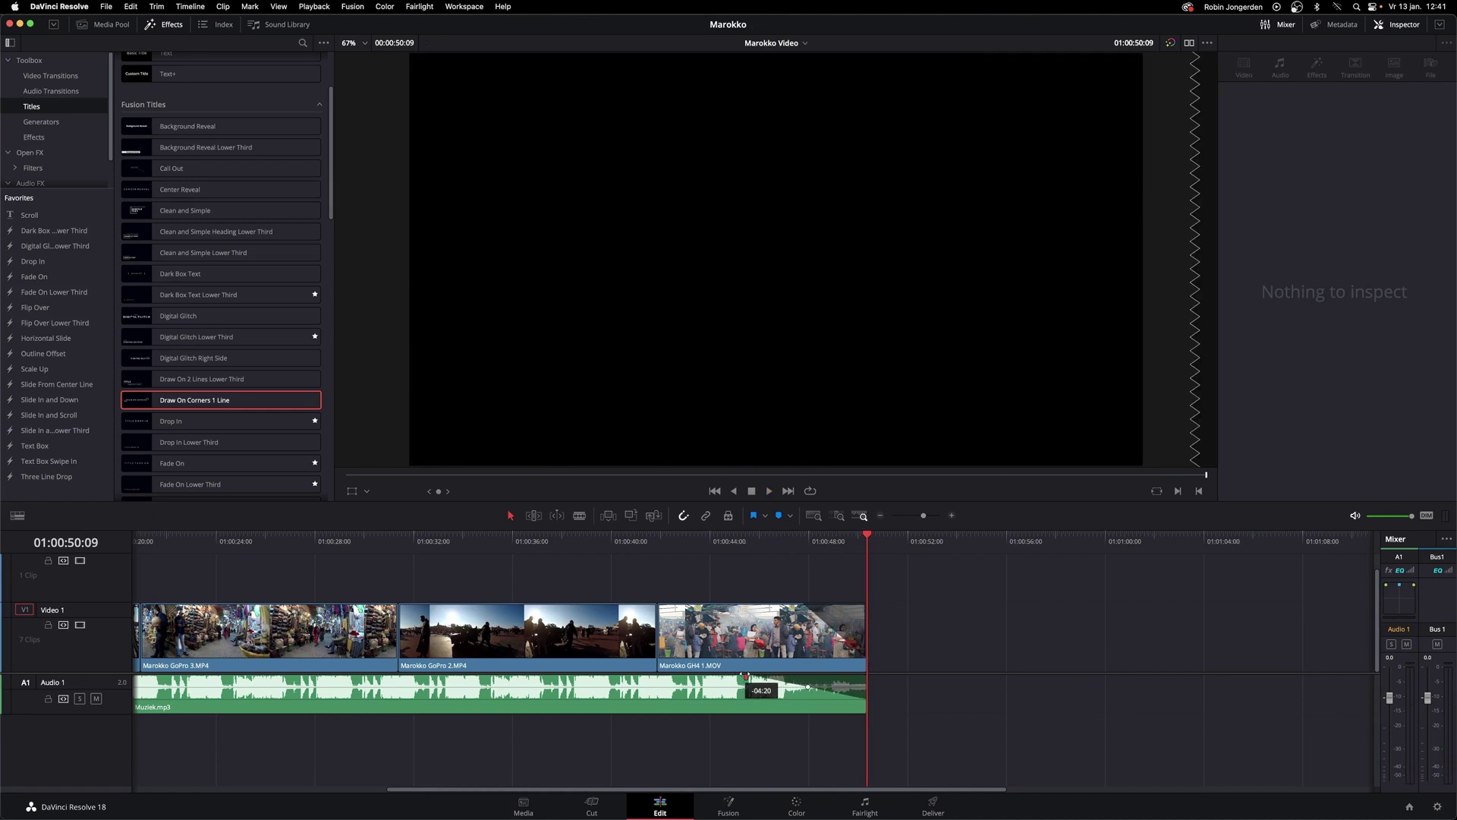
drag(799, 604, 746, 605)
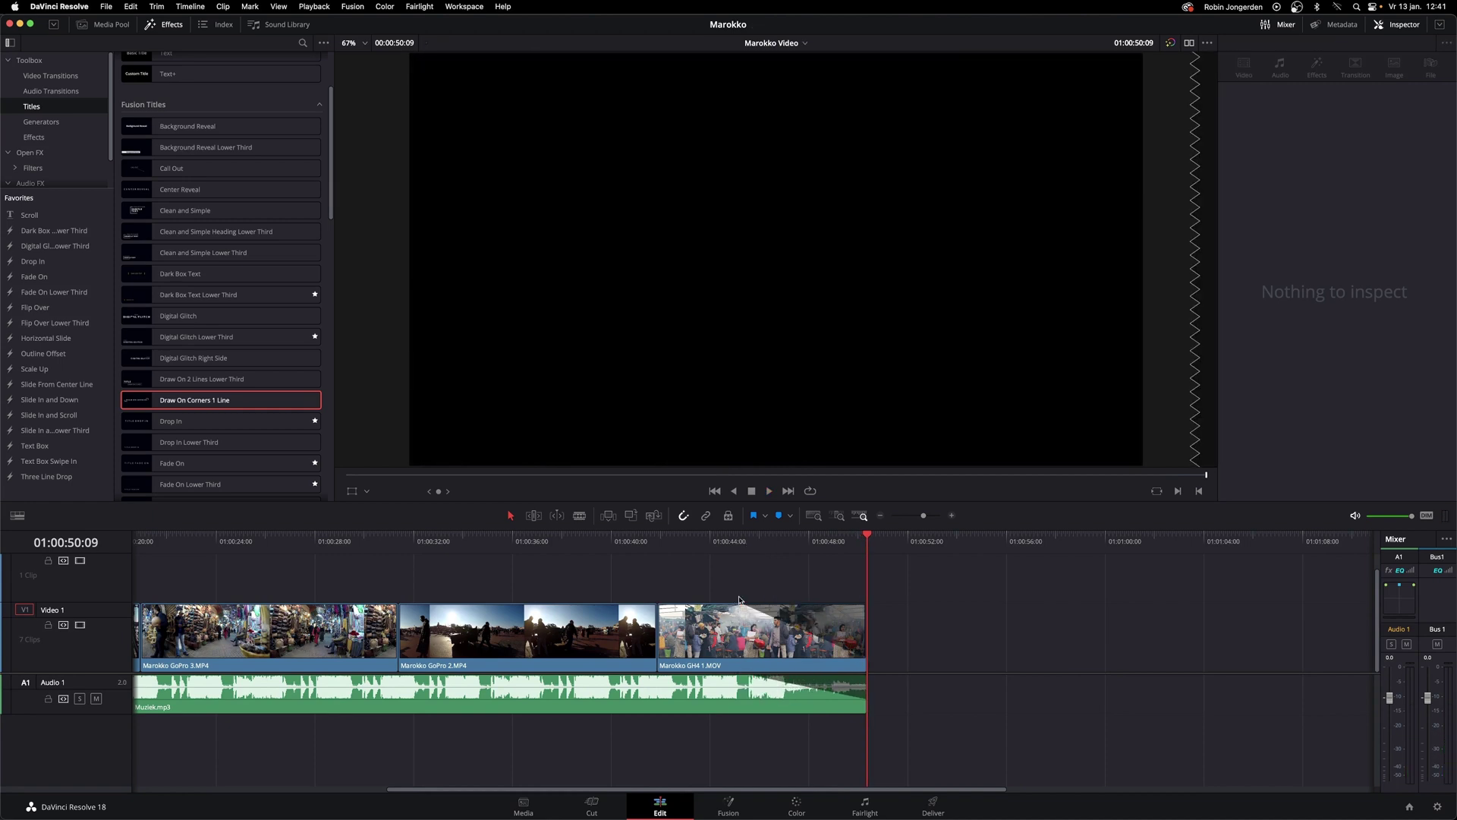
click(704, 547)
key(space)
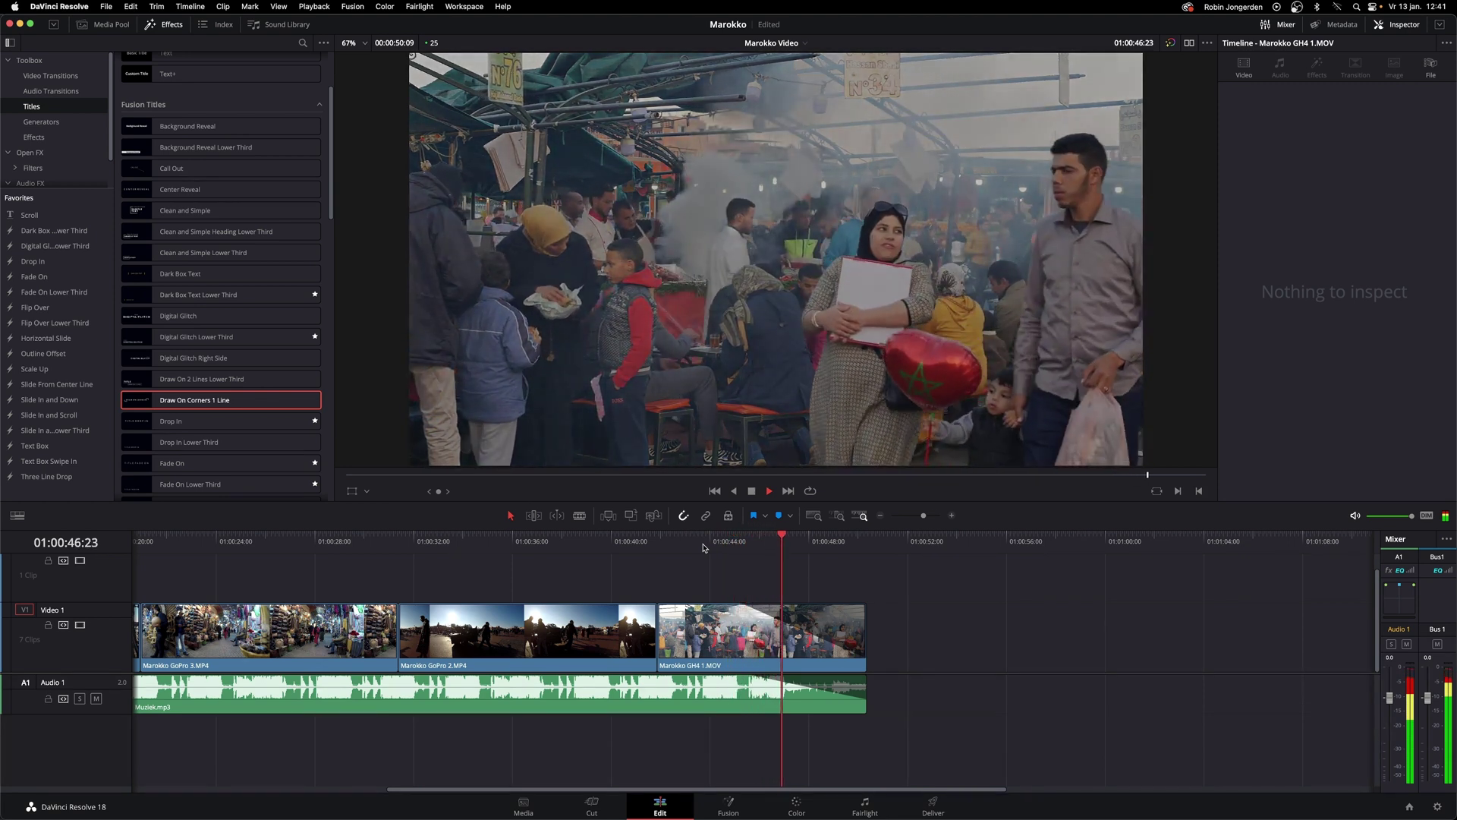
Split Marokko GoPro 4 at the playhead, then undo the cut
key(End)
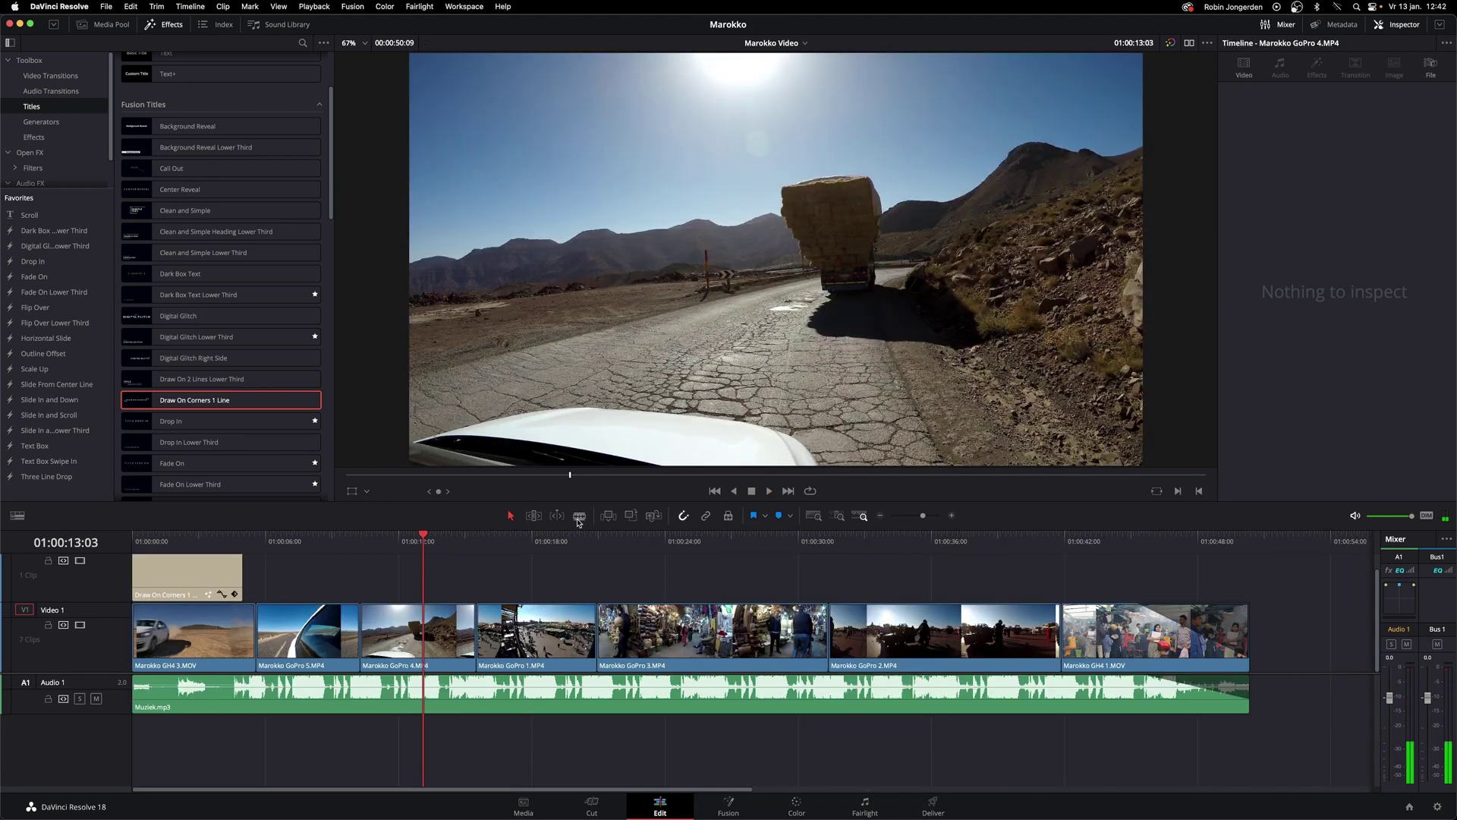
click(425, 624)
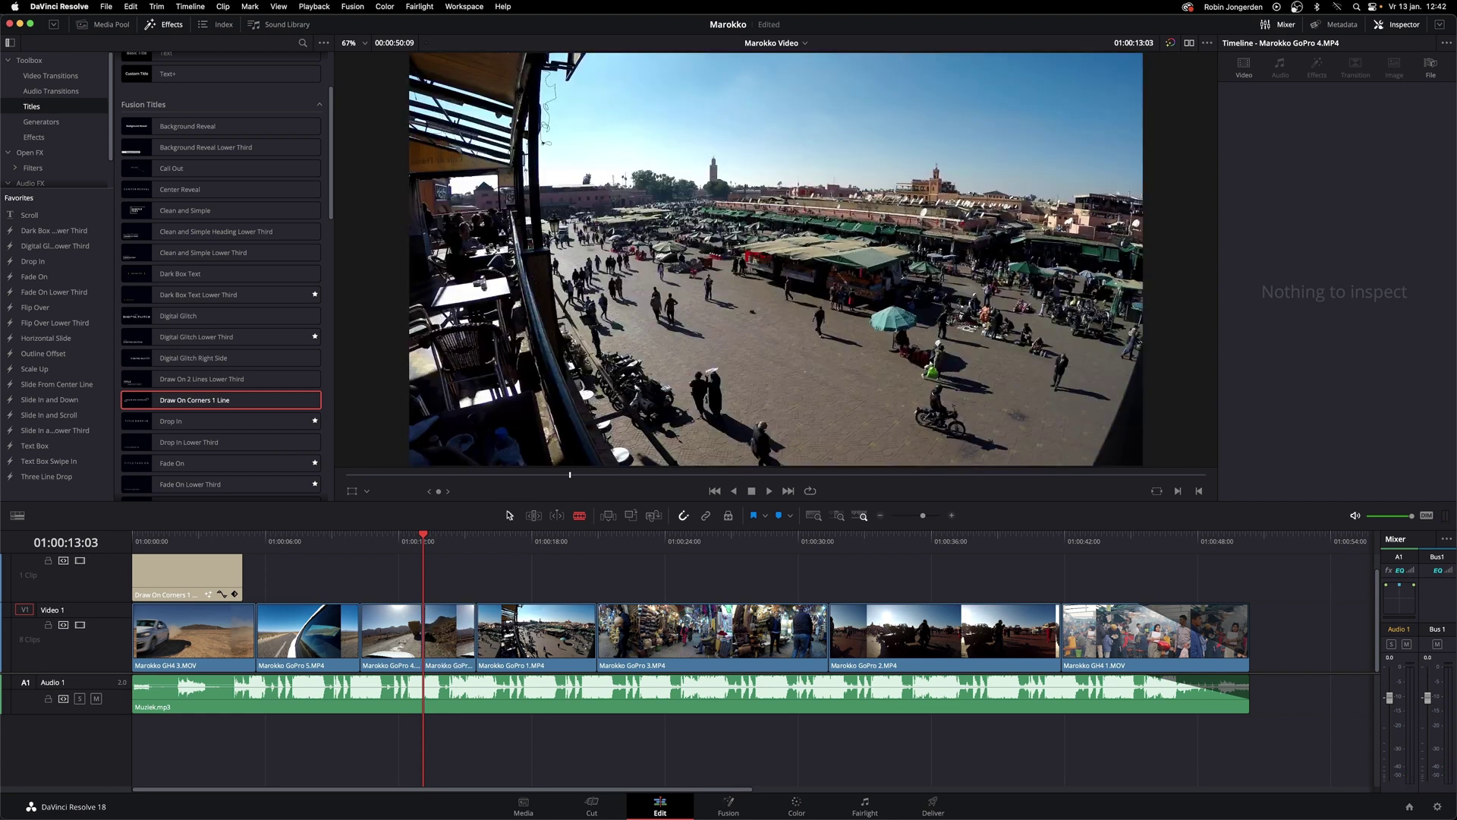
click(444, 632)
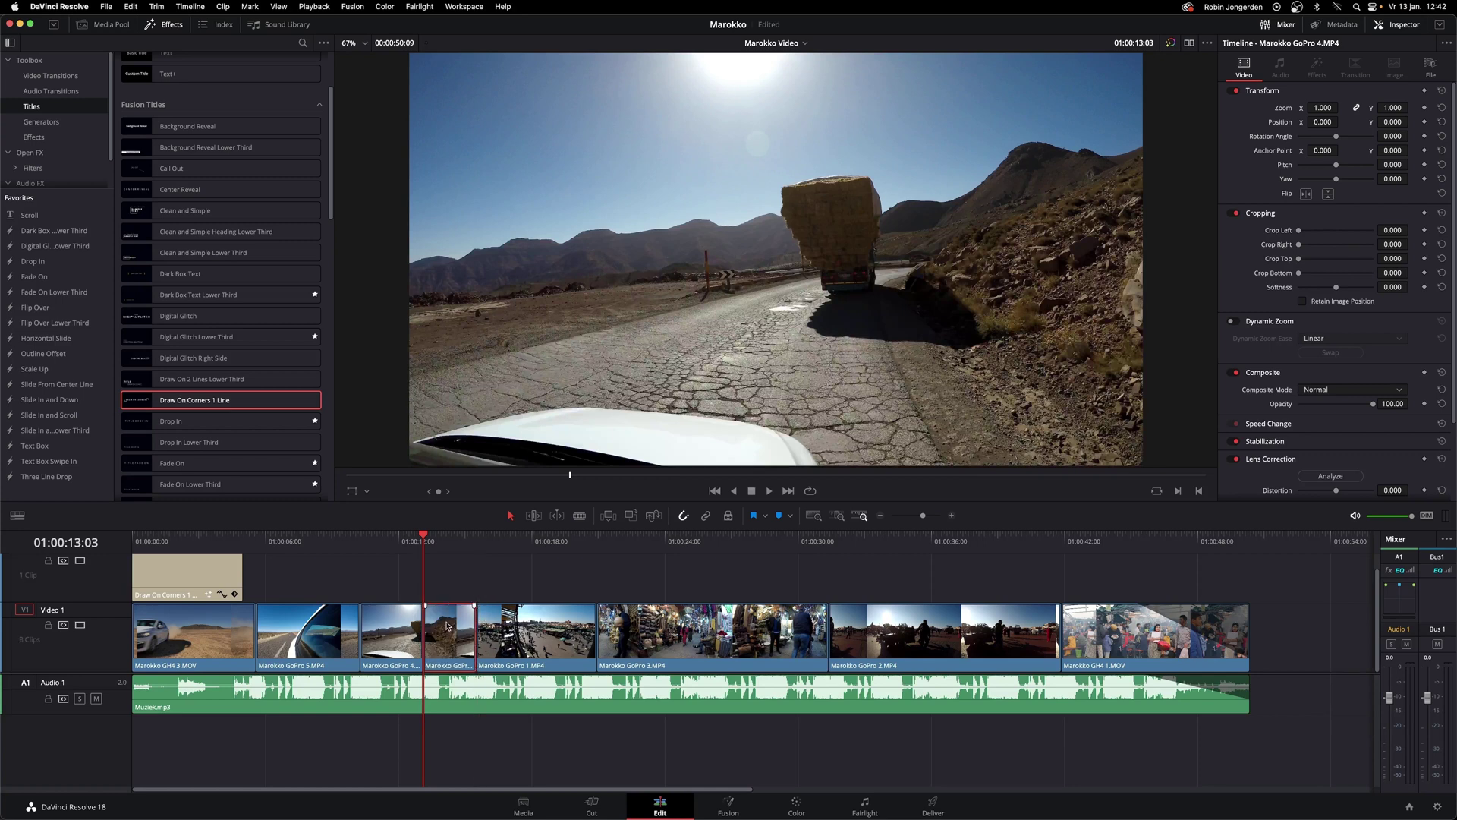
key(ctrl+z)
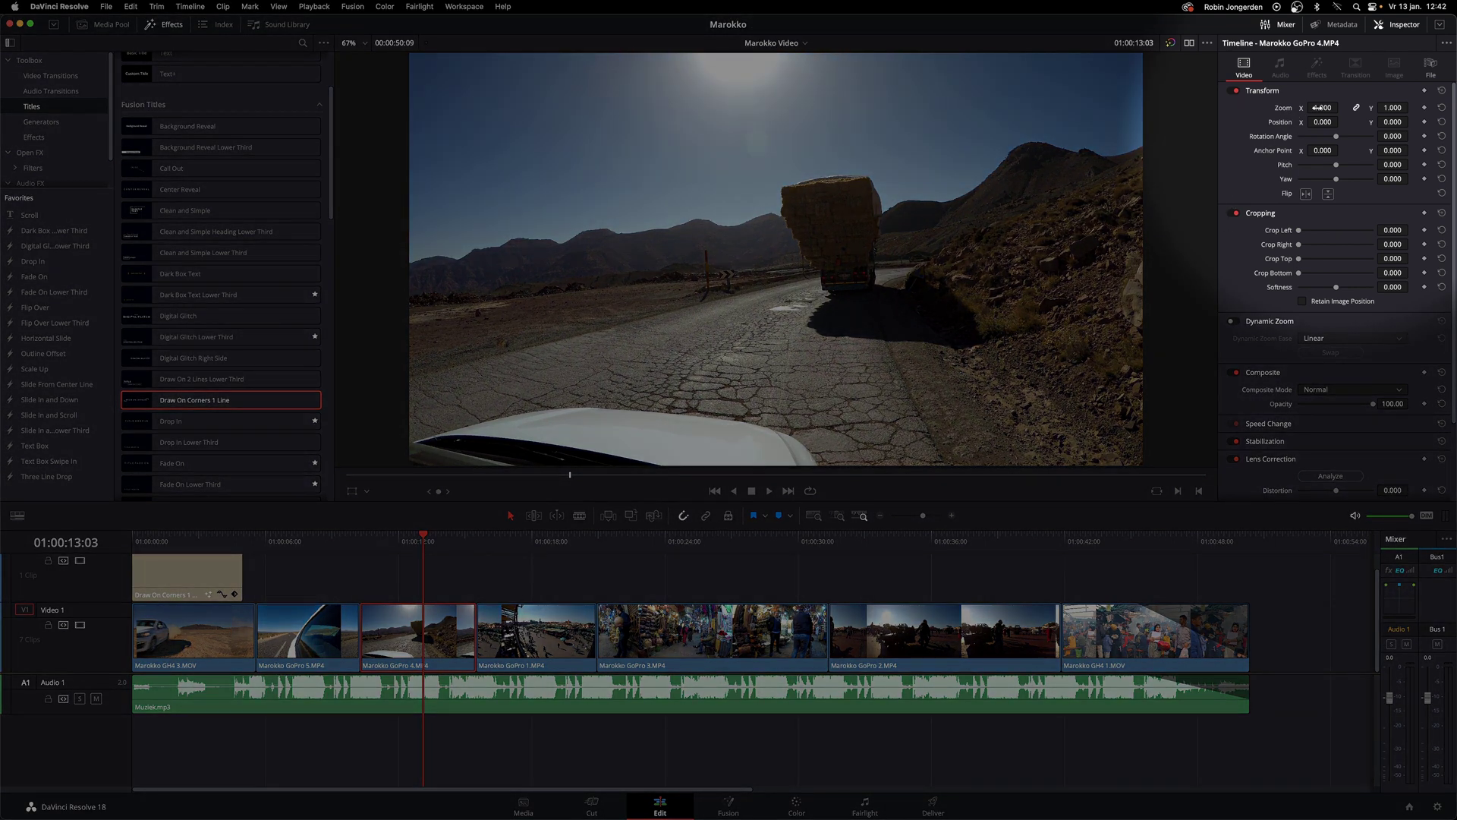
Zoom Marokko GoPro 4 to 1.840 and shift it left to reframe the truck
drag(1318, 107, 1363, 107)
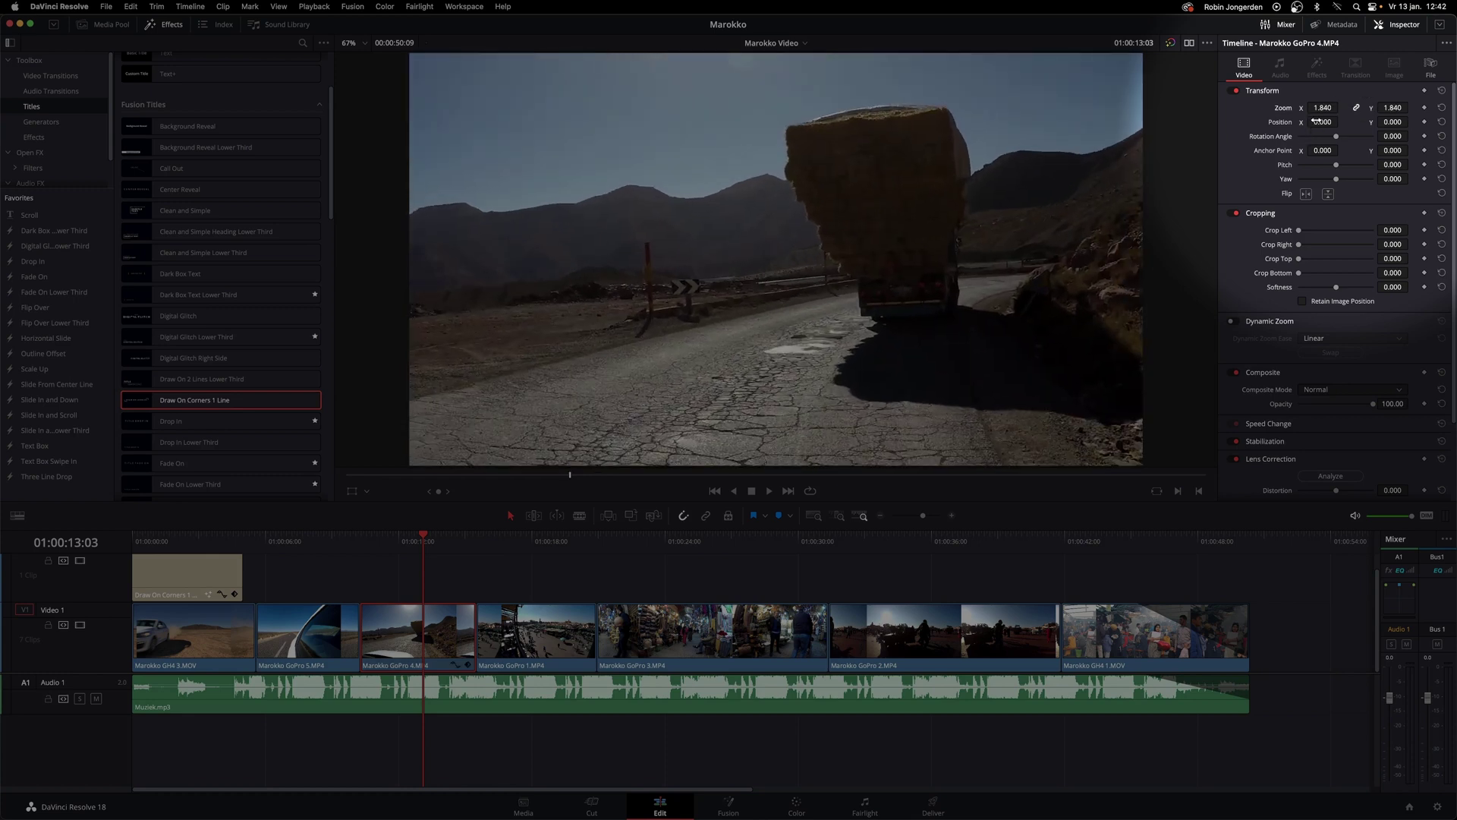
drag(1316, 122, 1318, 124)
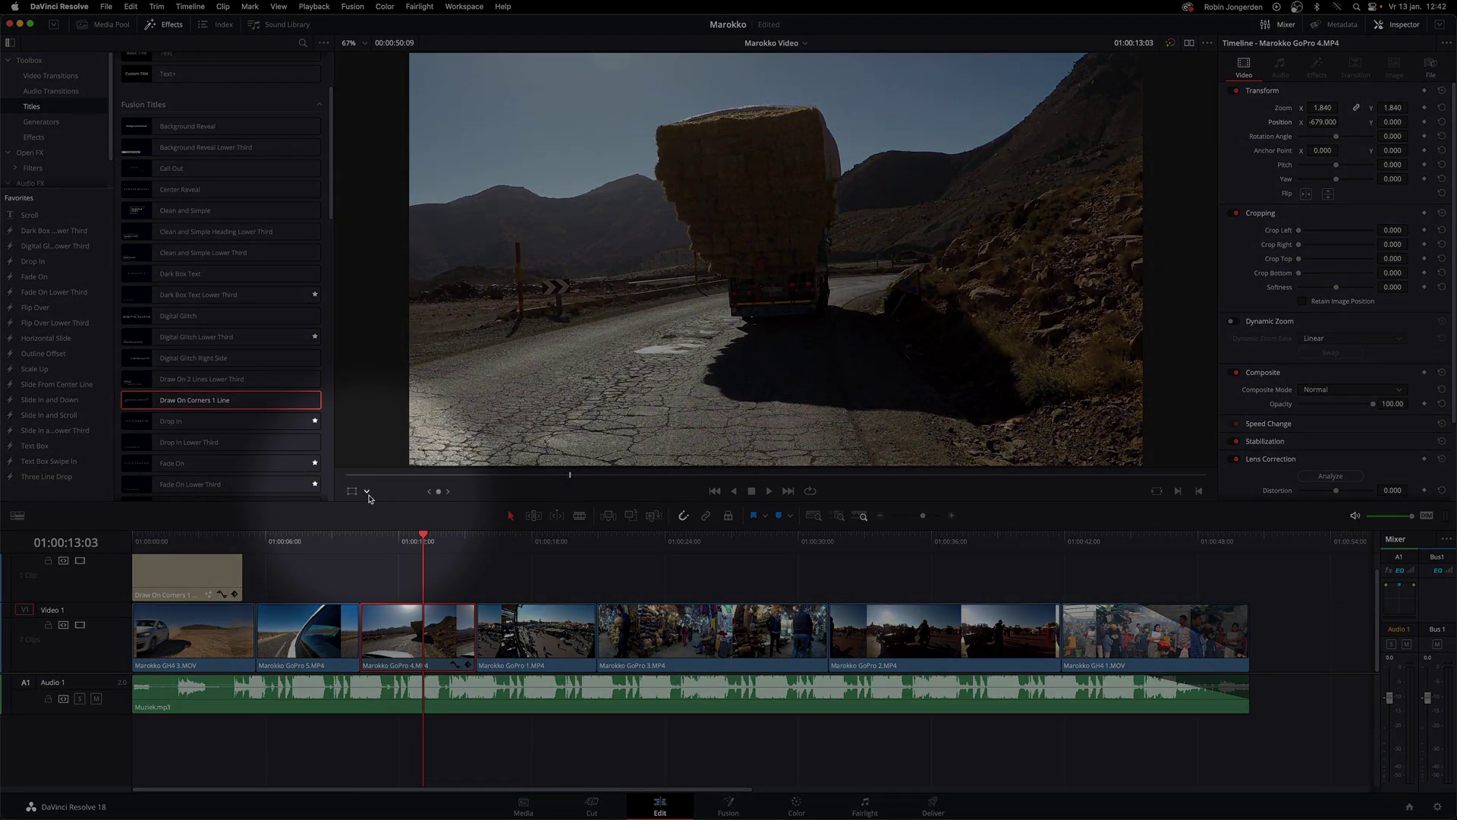
click(367, 493)
click(369, 507)
drag(746, 272, 733, 276)
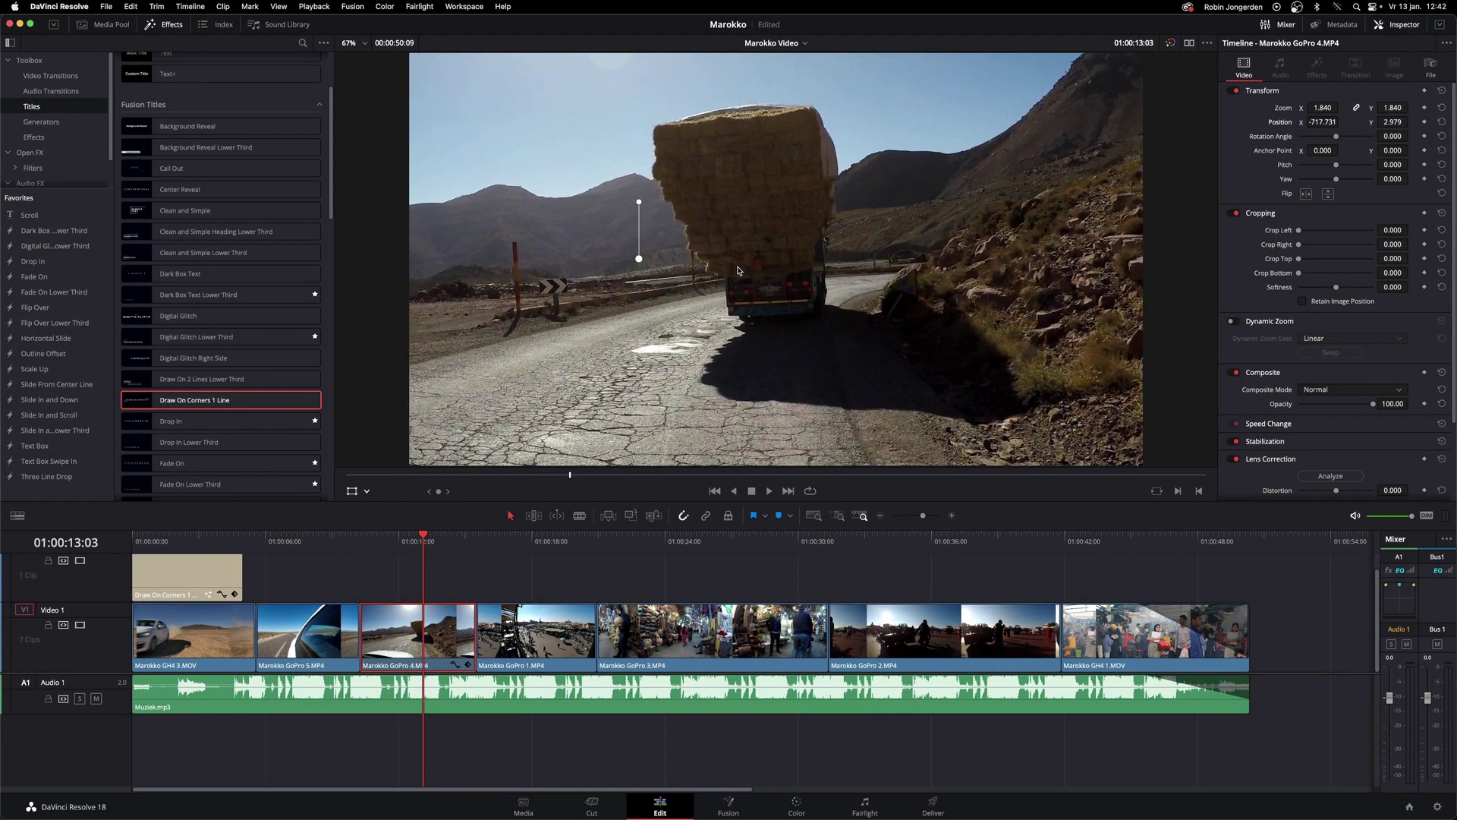
click(796, 805)
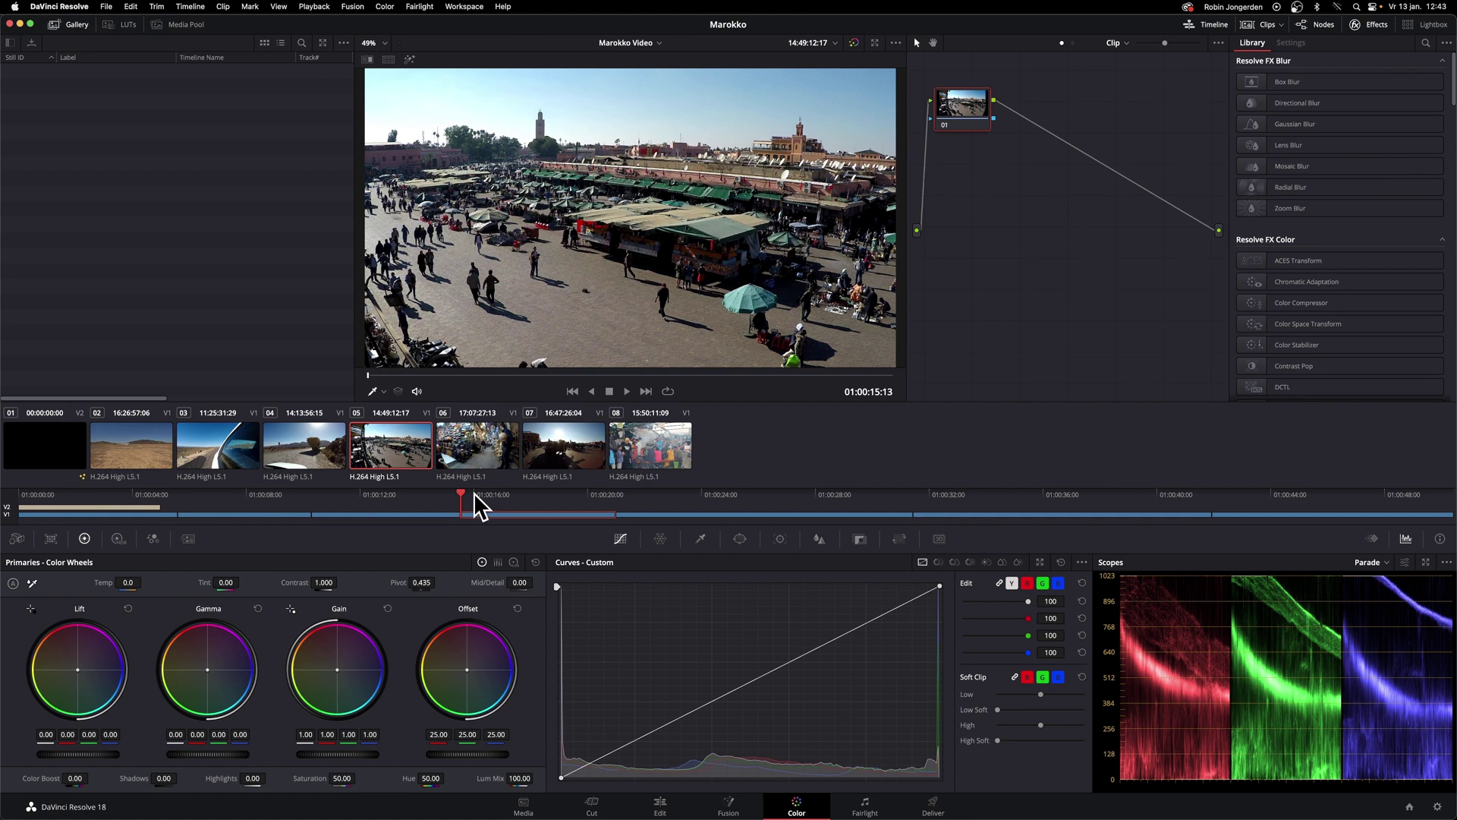
Raise the desert clip 02's Gain to 1.30 on the Marokko 2023 title frame
drag(459, 495, 537, 499)
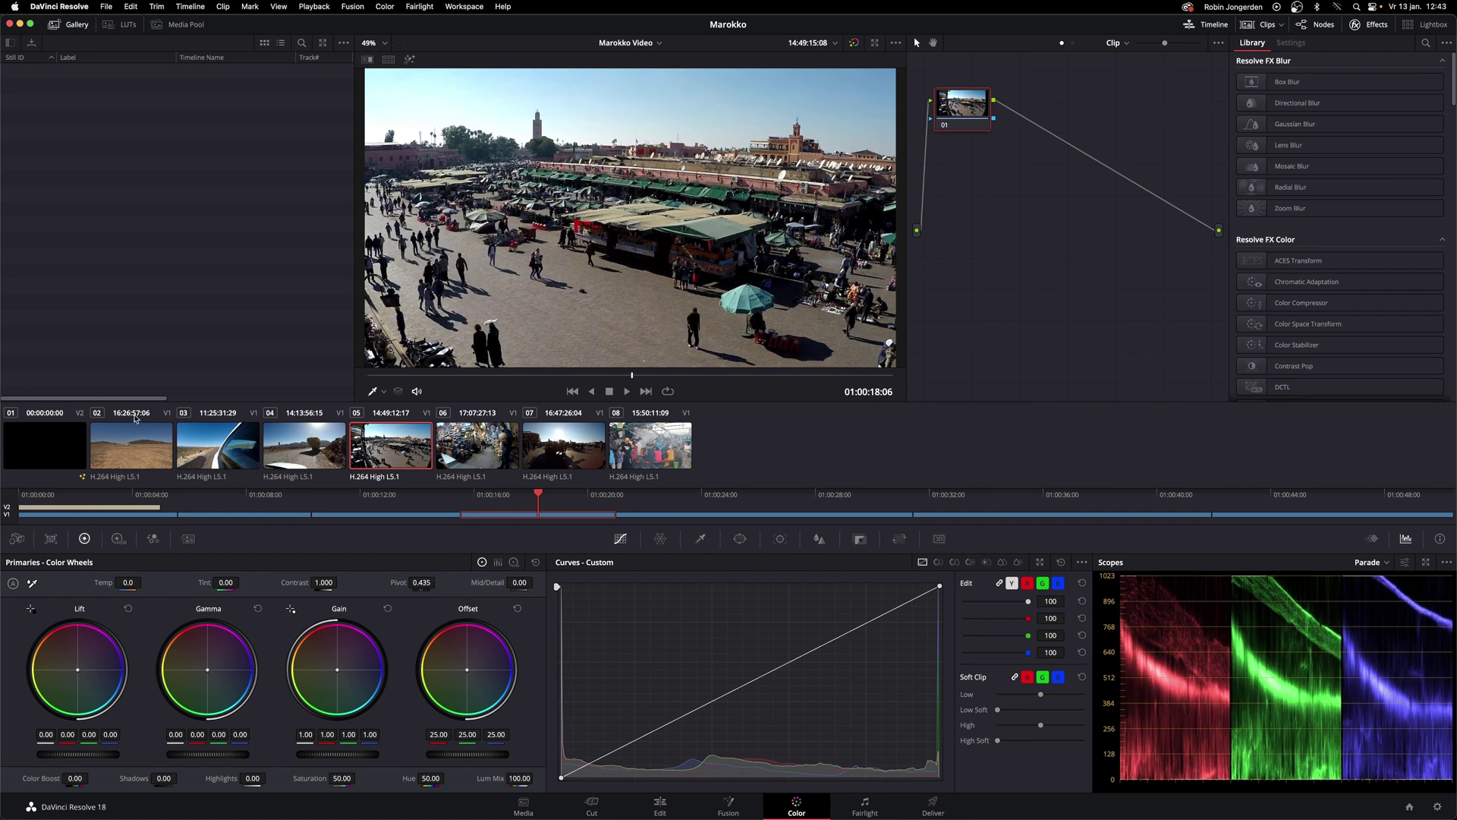
click(130, 443)
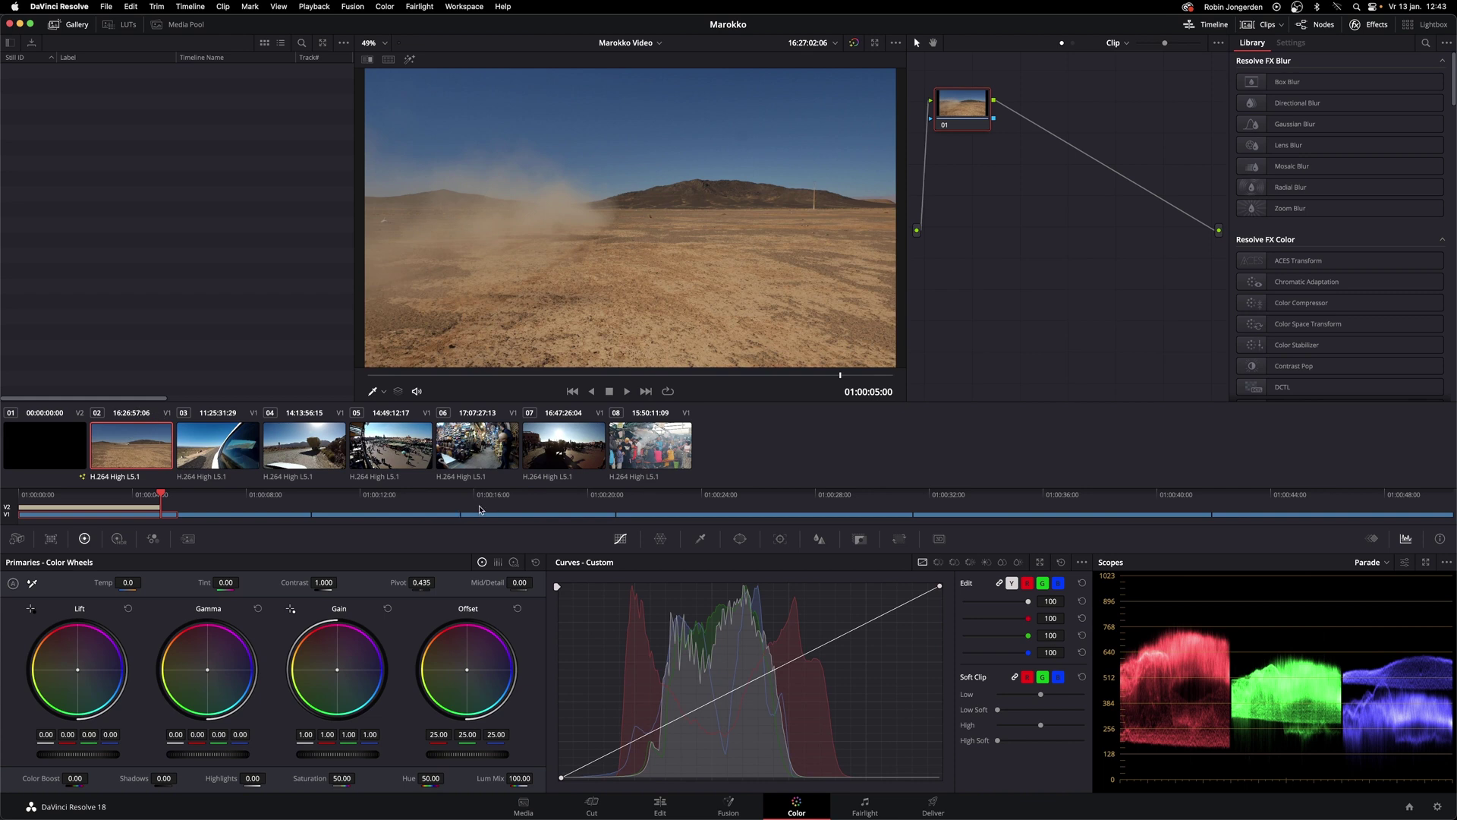
drag(159, 495, 112, 494)
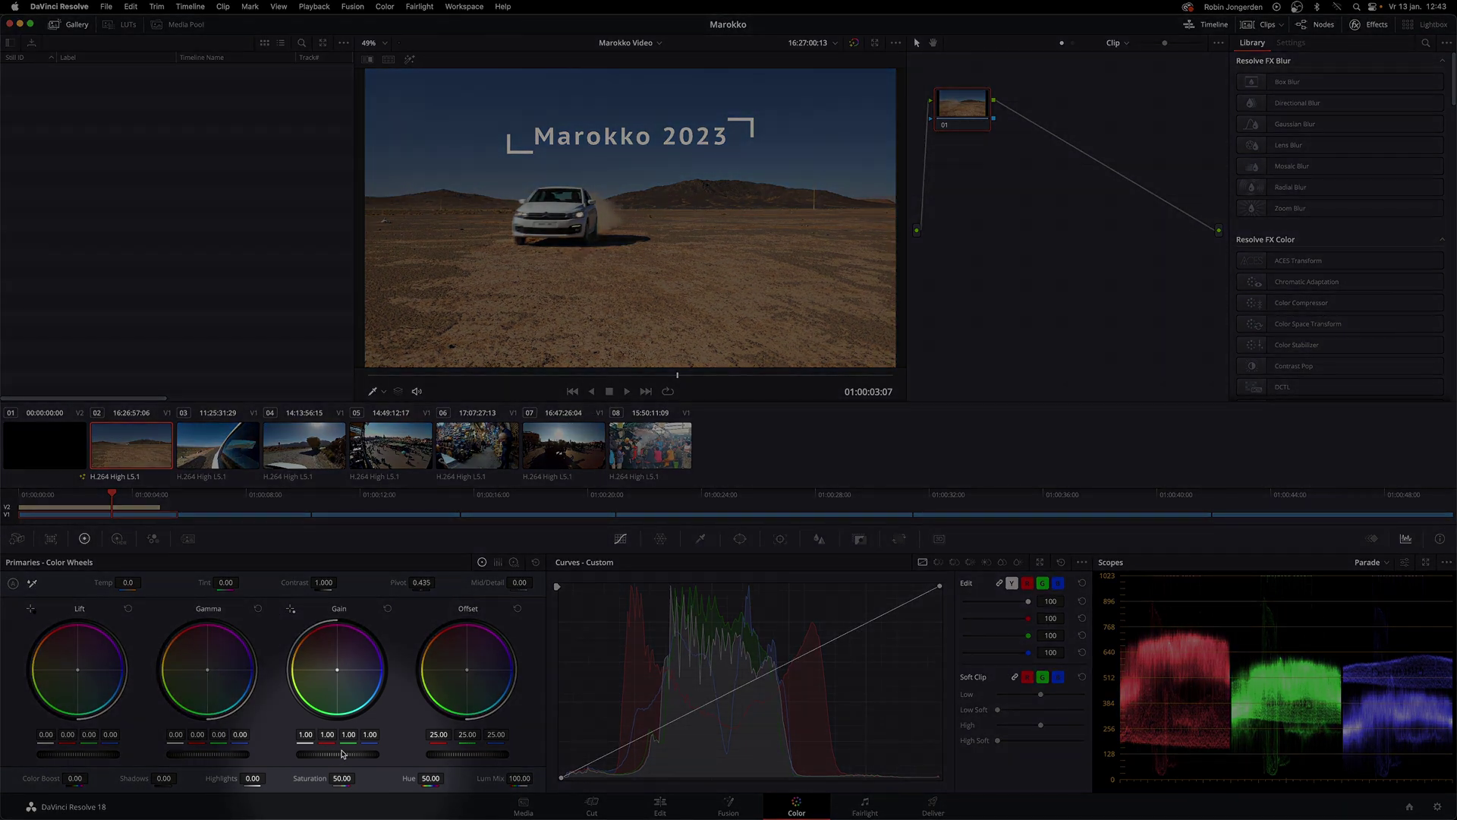
drag(341, 753, 379, 754)
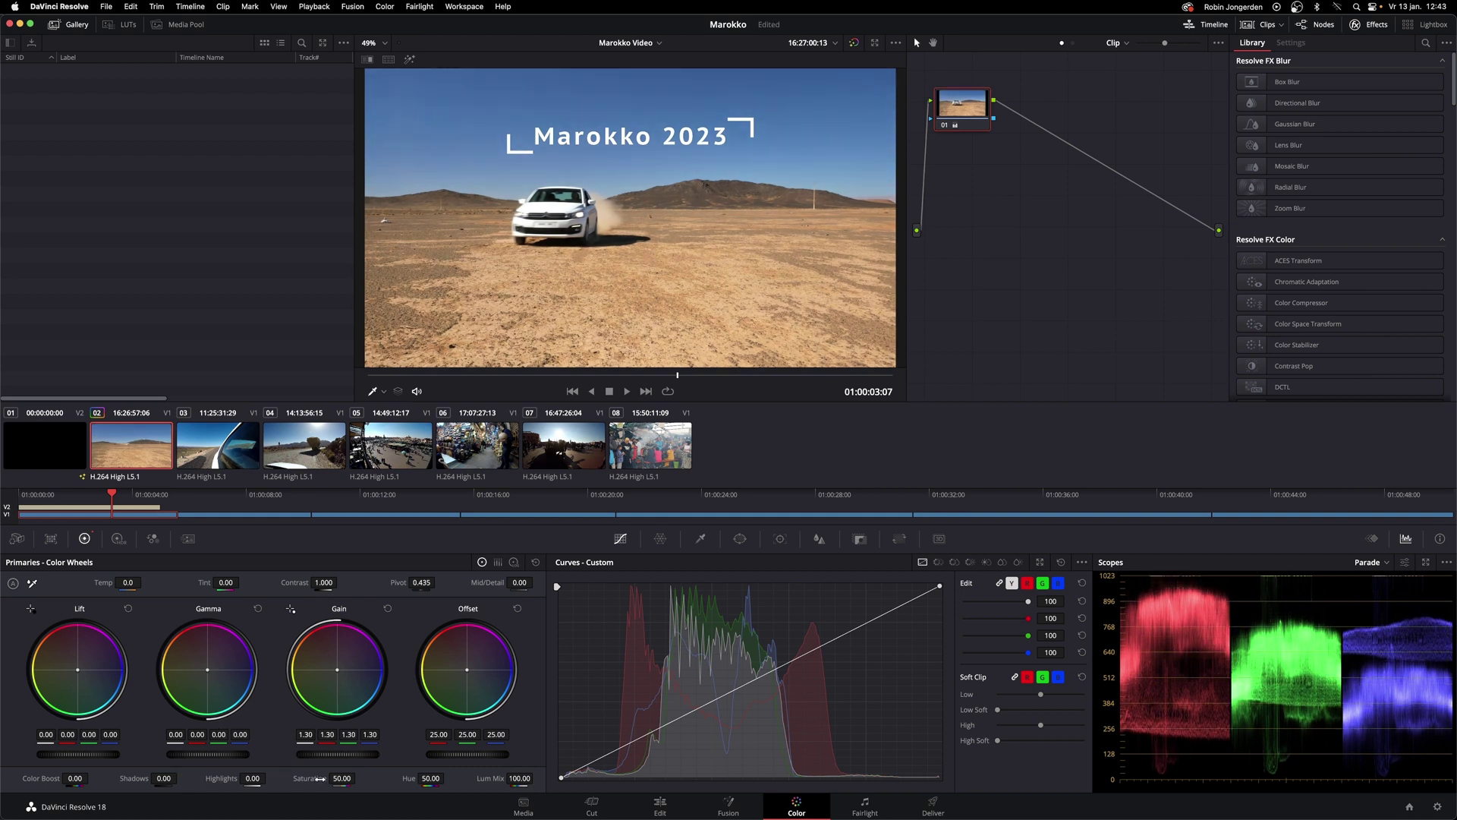
Test then reset Saturation and Shadows, and lift clip 07's Shadows to 66
drag(305, 778, 728, 409)
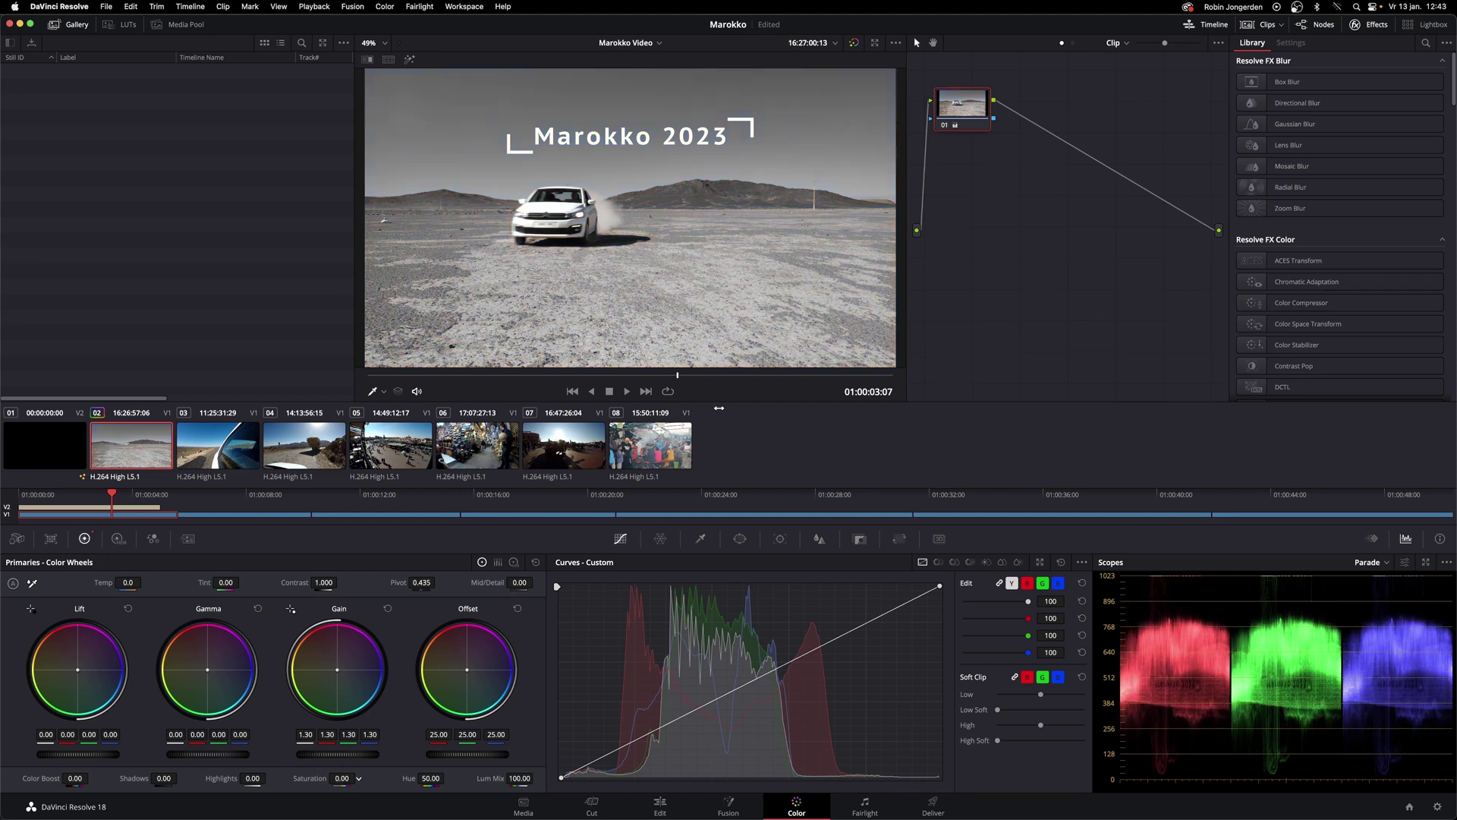
drag(816, 416, 970, 425)
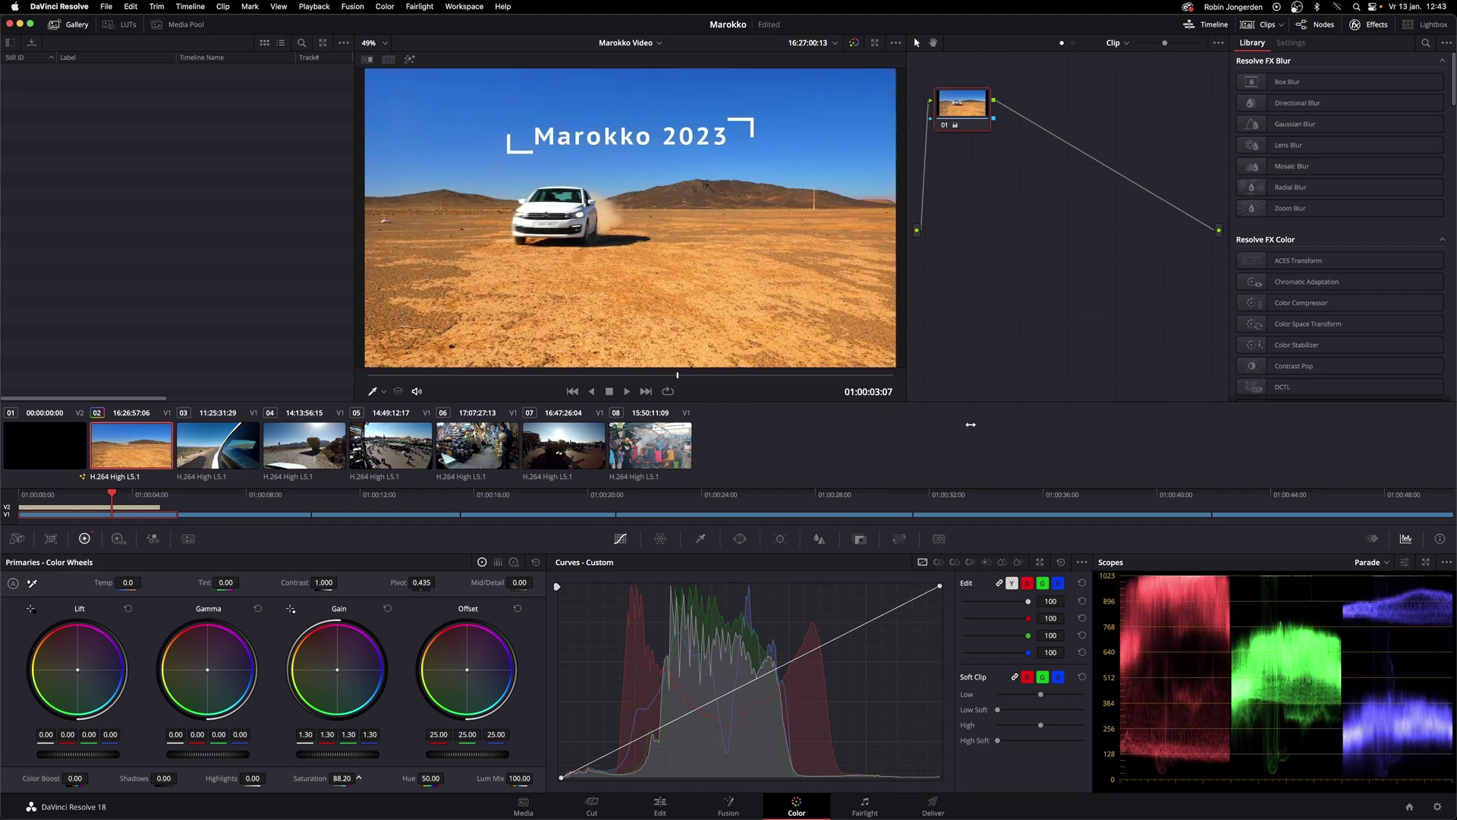
double_click(320, 778)
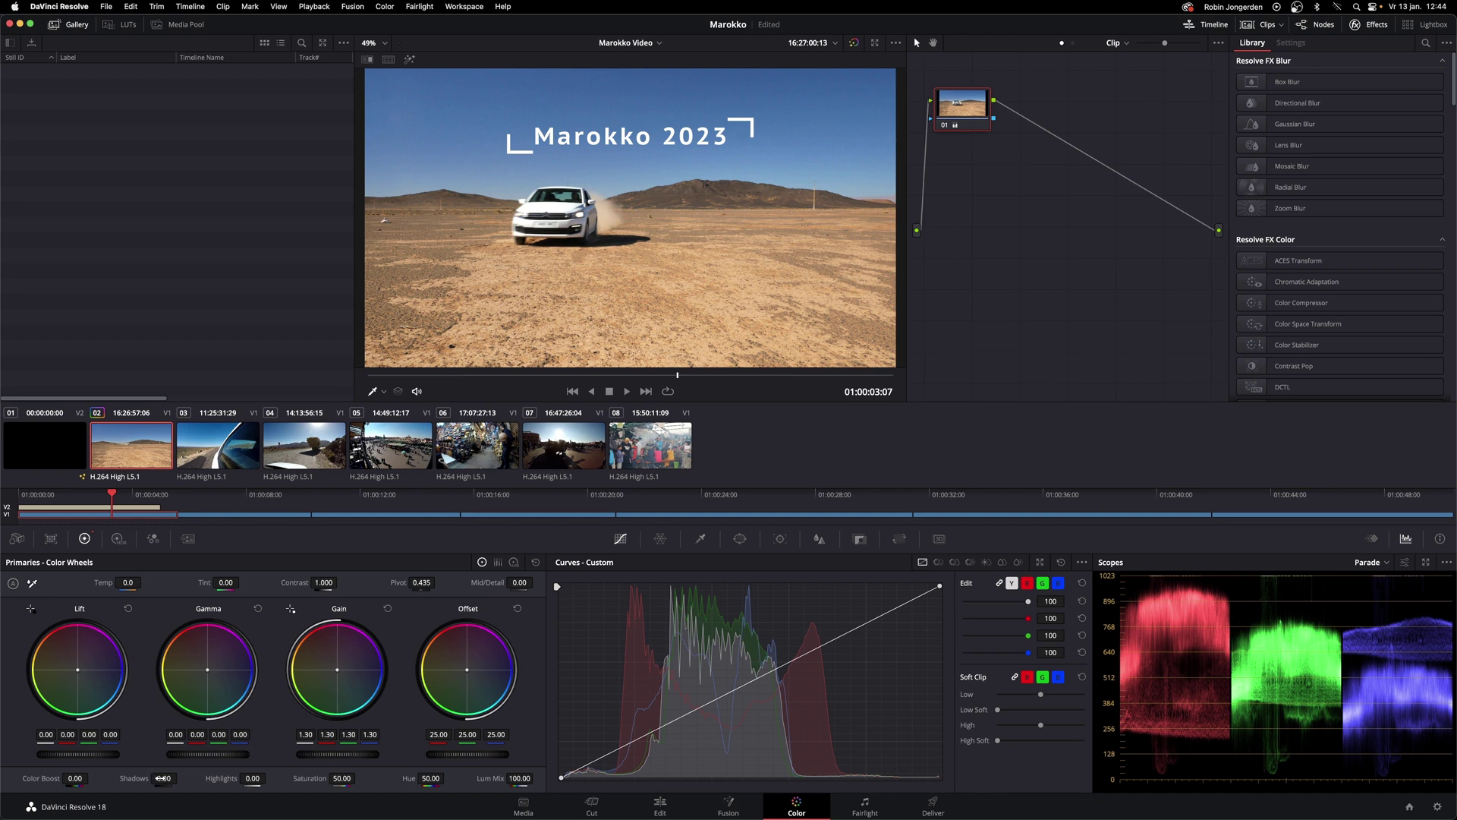
drag(161, 778, 113, 770)
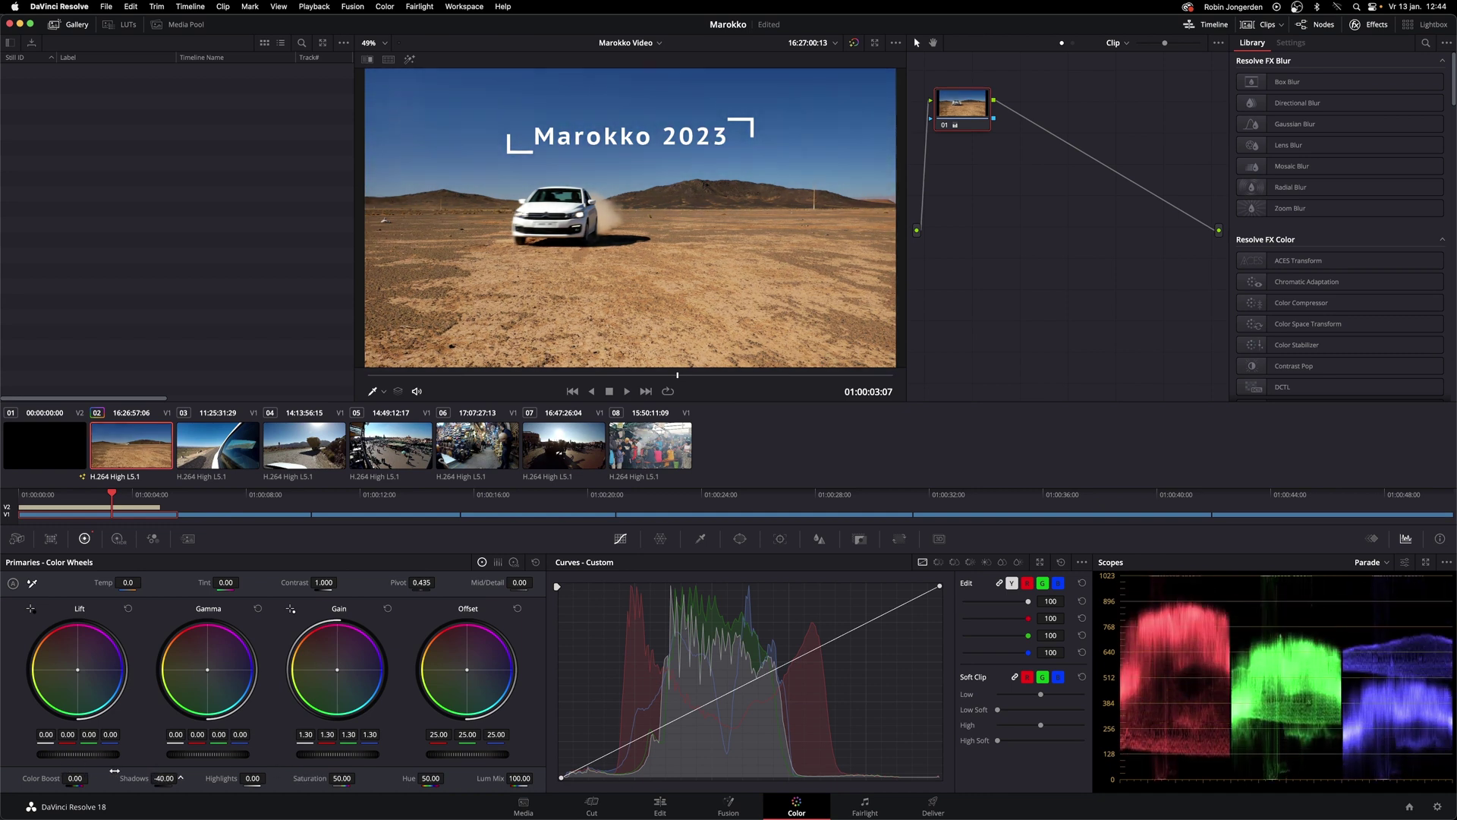
double_click(161, 777)
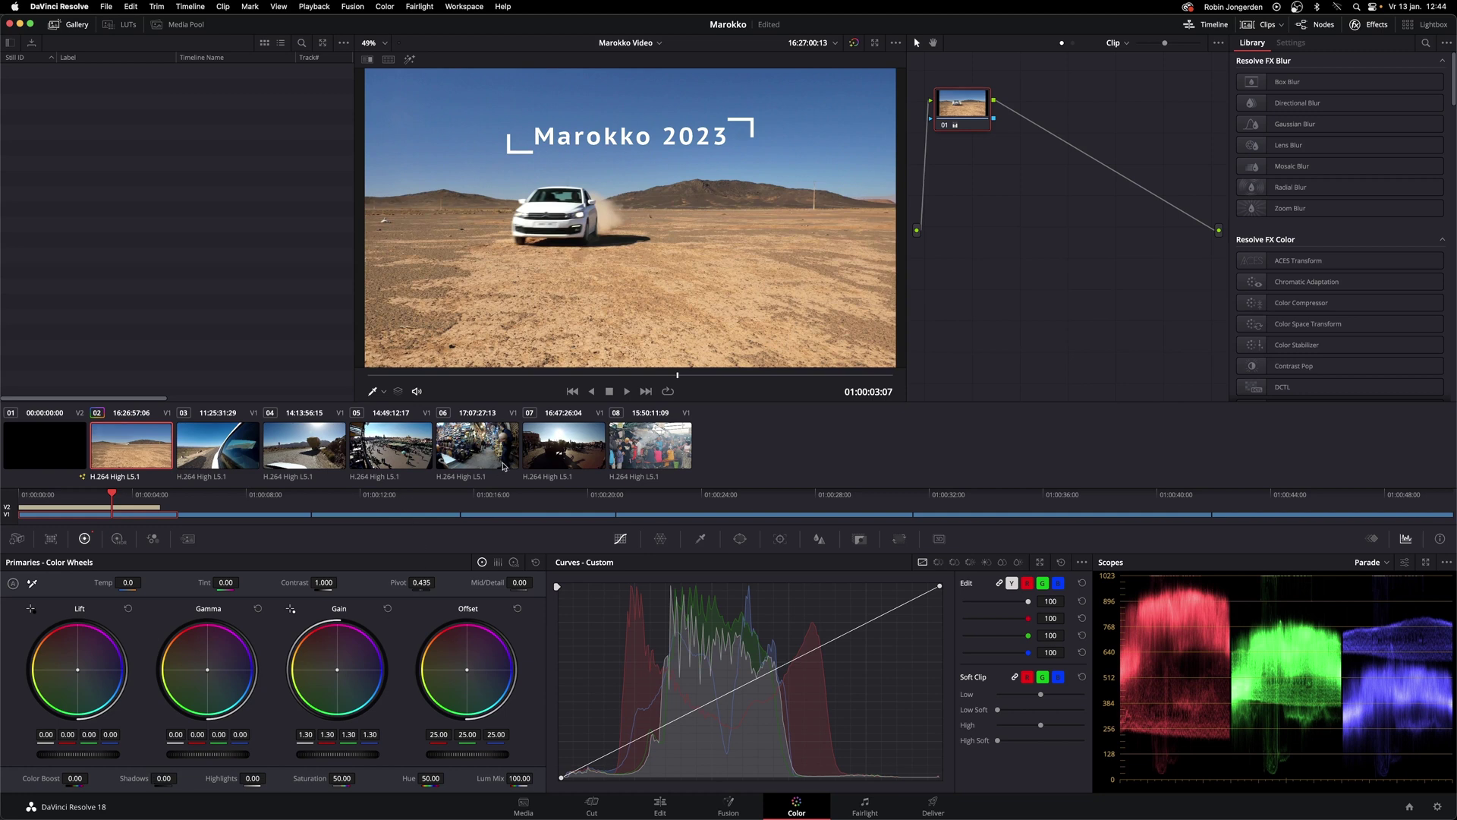
click(548, 453)
mouse_move(163, 777)
mouse_down()
mouse_move(241, 780)
mouse_move(228, 782)
mouse_up()
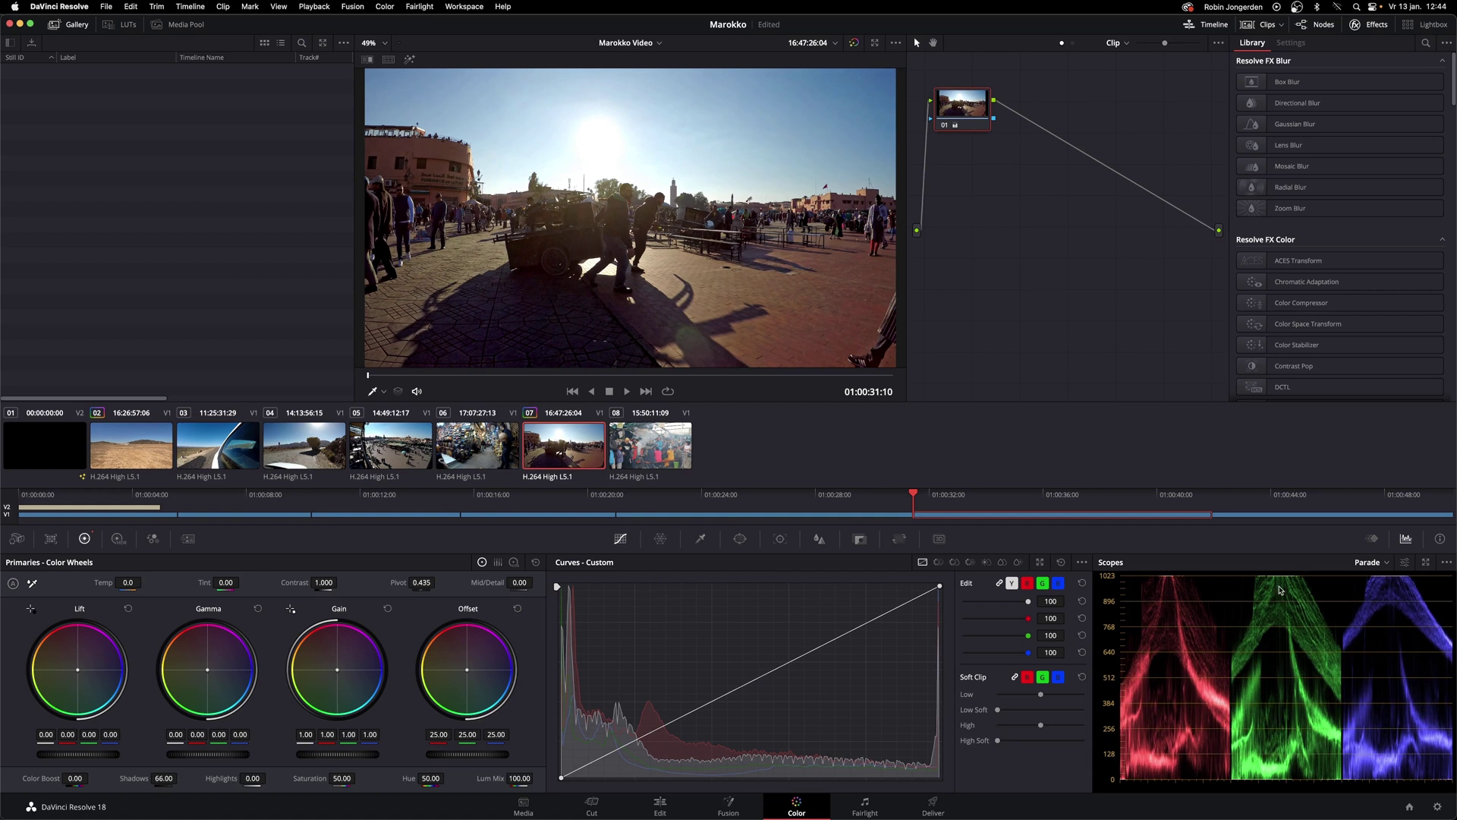
Switch the scope display to Waveform and back to Parade
click(1387, 563)
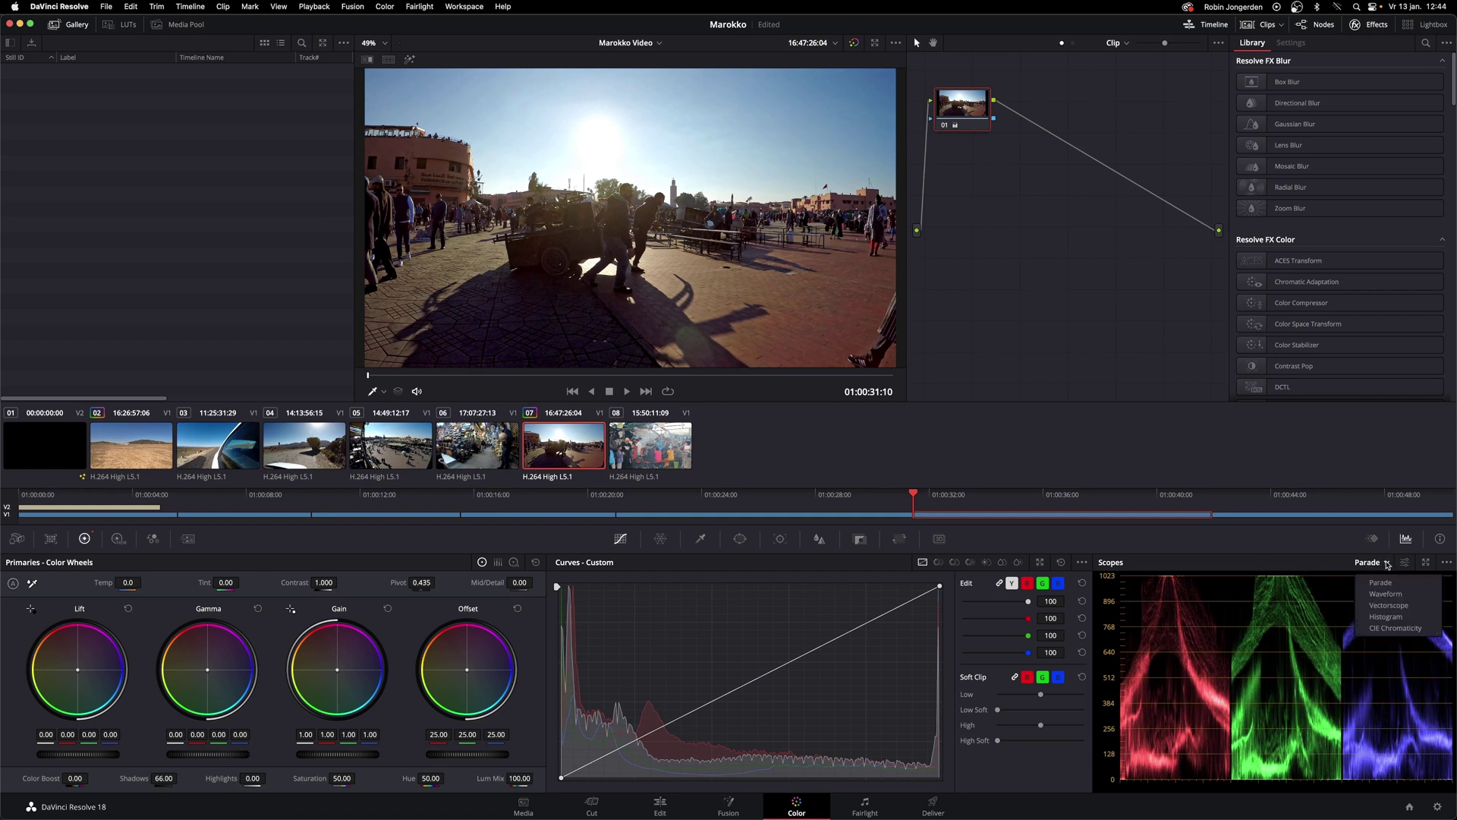
click(1385, 594)
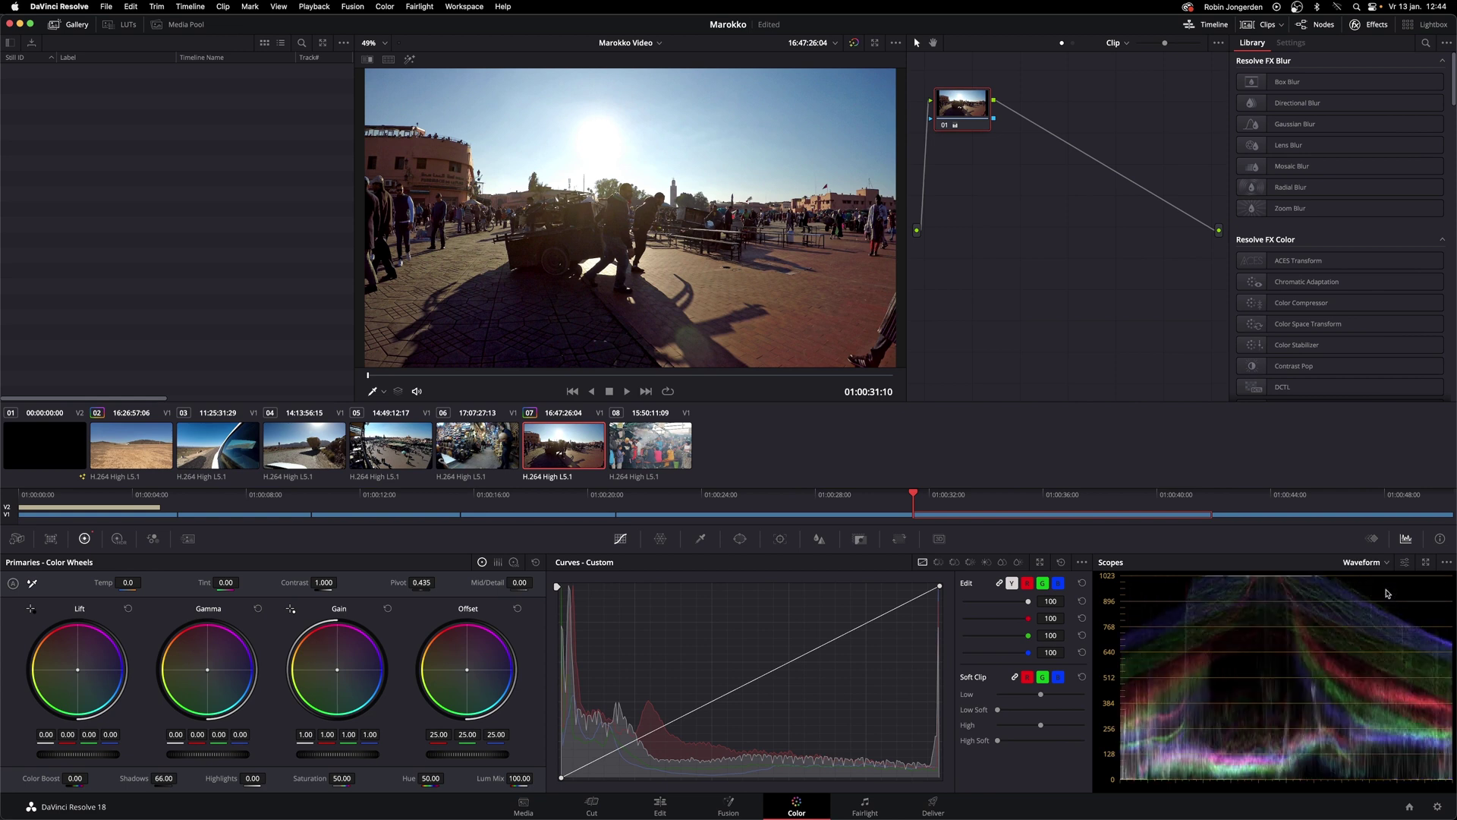
click(1386, 564)
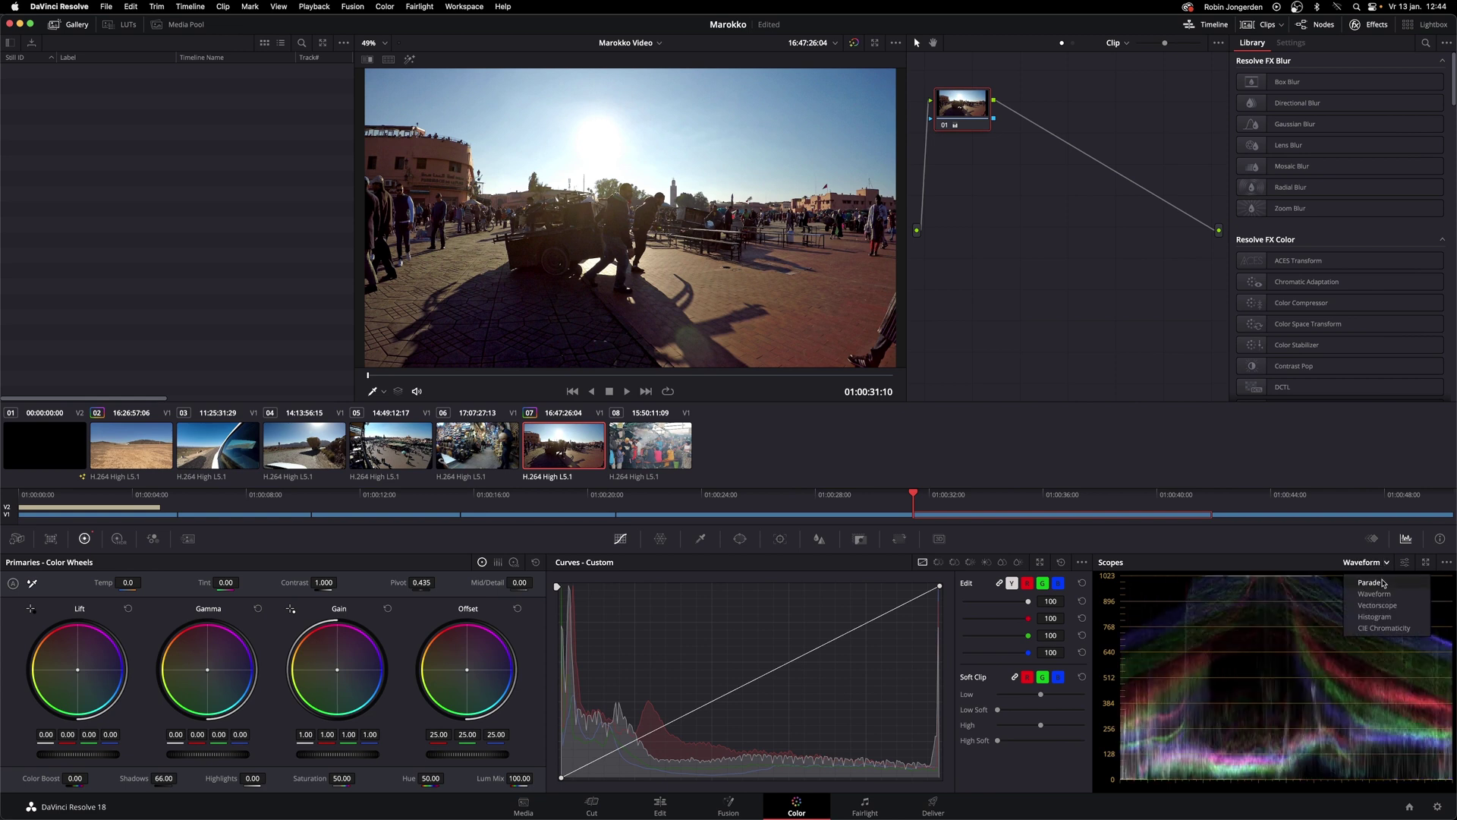
click(1383, 583)
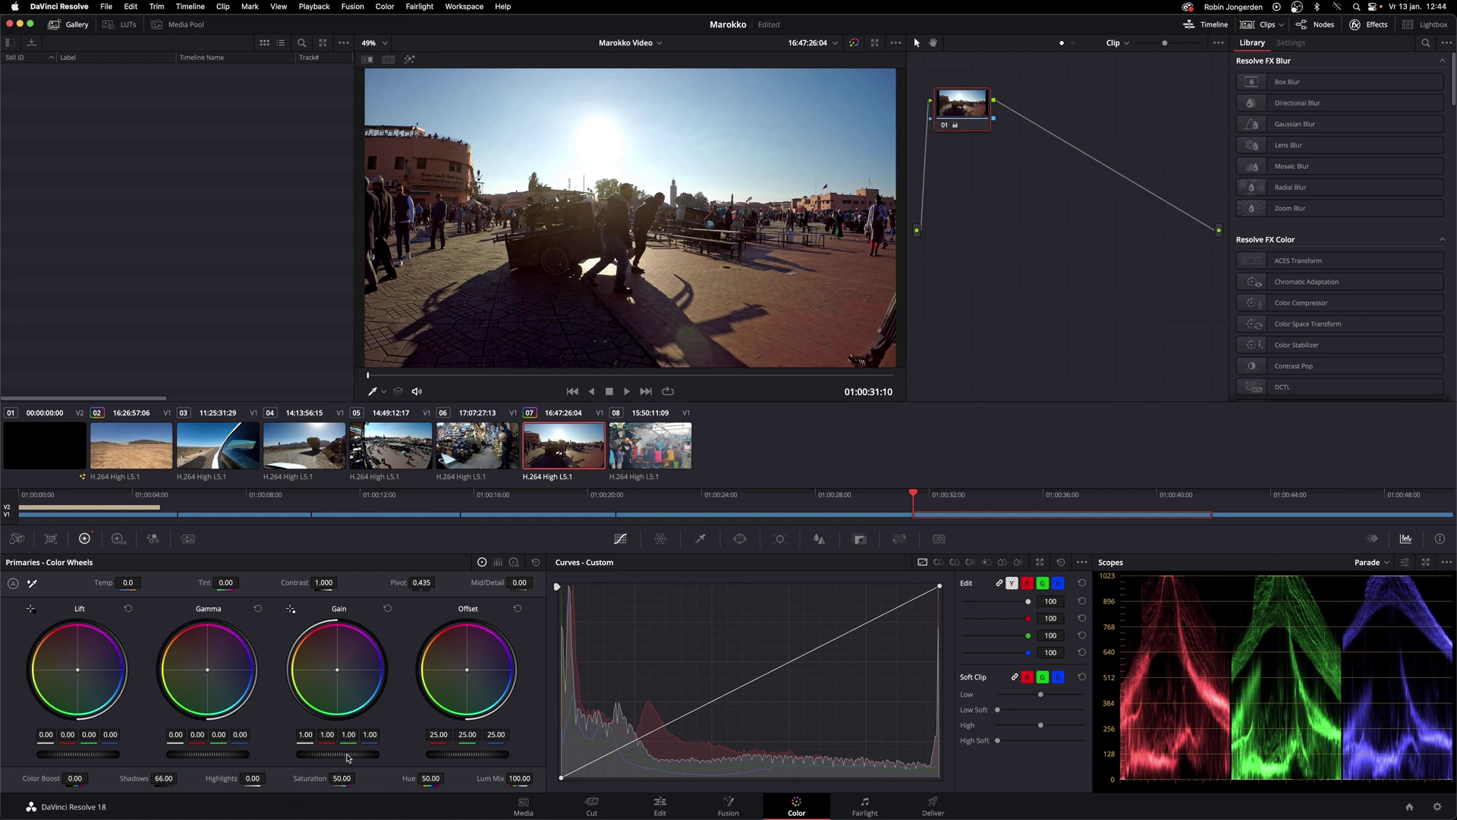
Lower clip 07's Gain to 0.84, warm Temp to 1010, and add an S-shaped contrast curve
drag(330, 756, 259, 752)
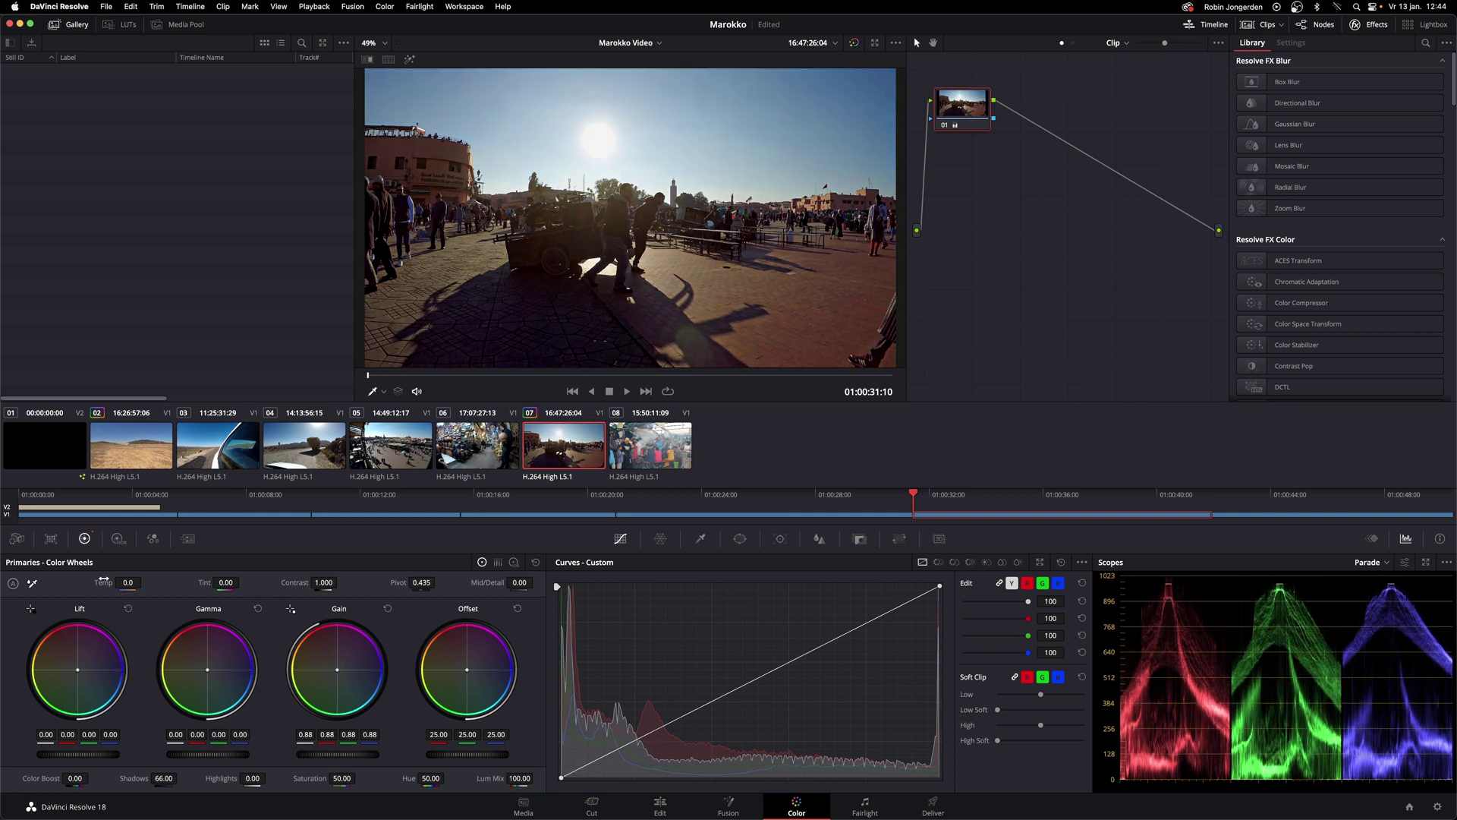
drag(116, 581, 160, 582)
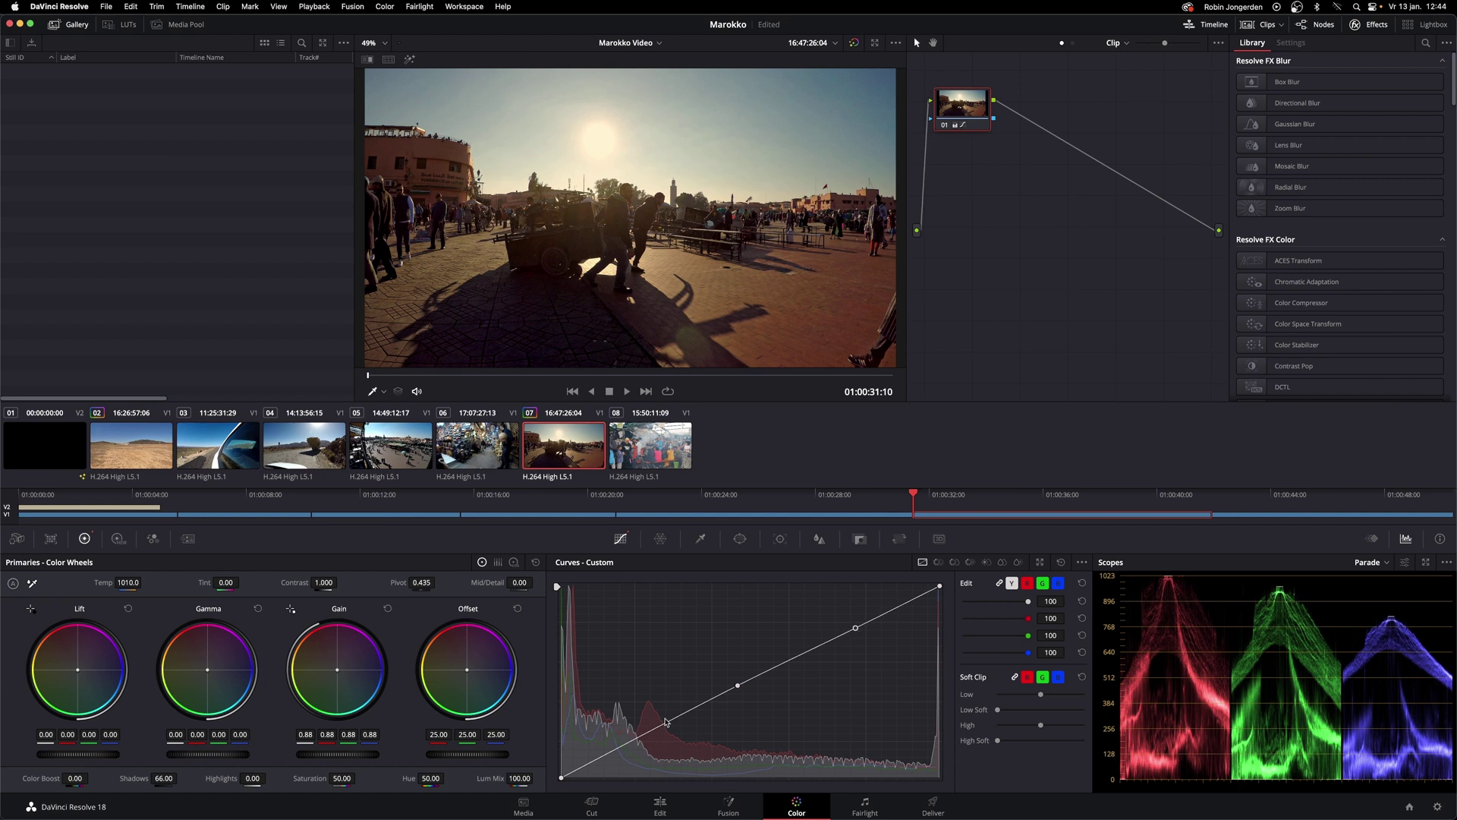
drag(638, 739, 643, 750)
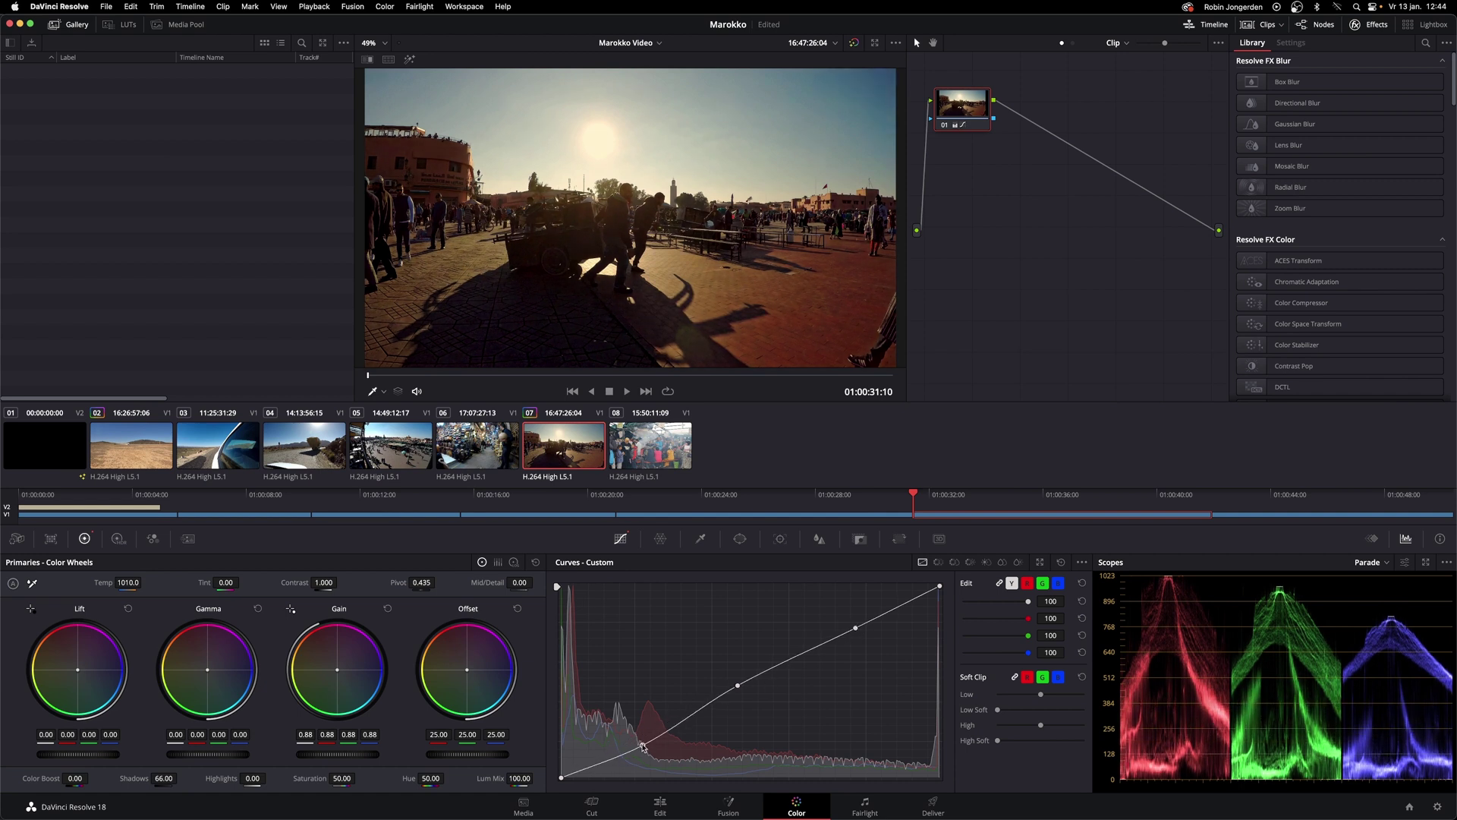
drag(855, 628, 840, 617)
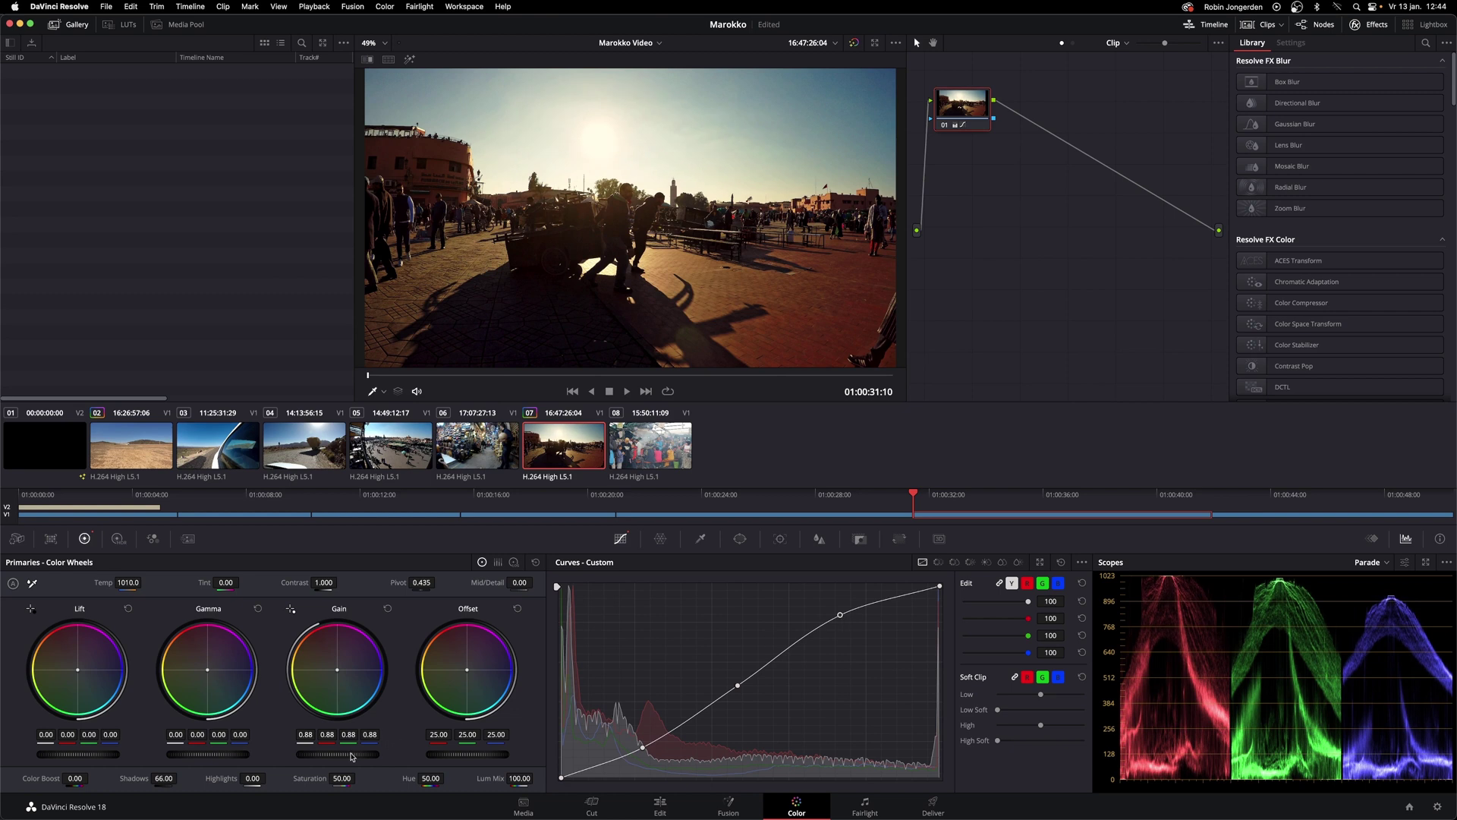
drag(352, 757, 332, 757)
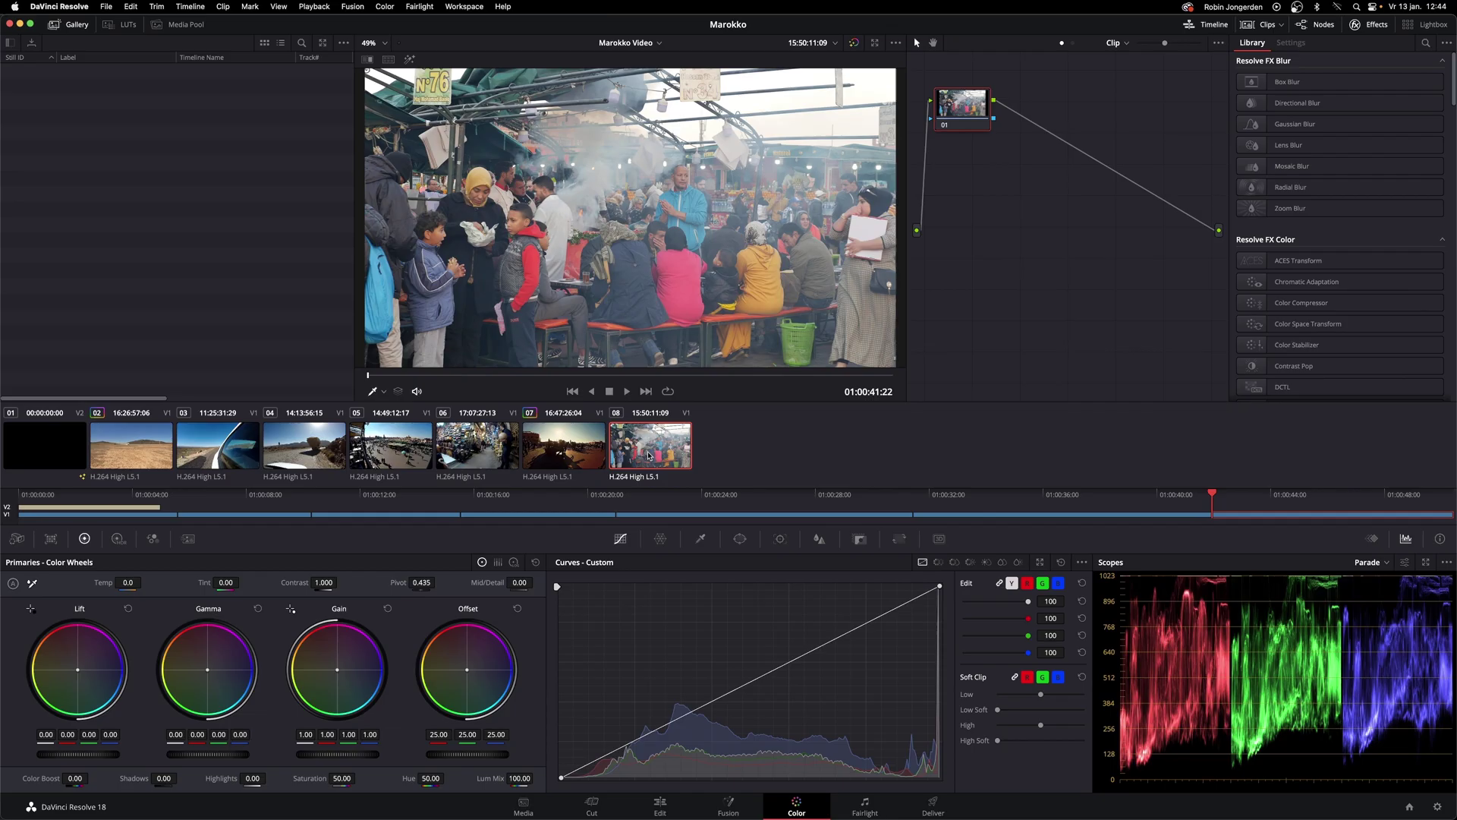
click(865, 809)
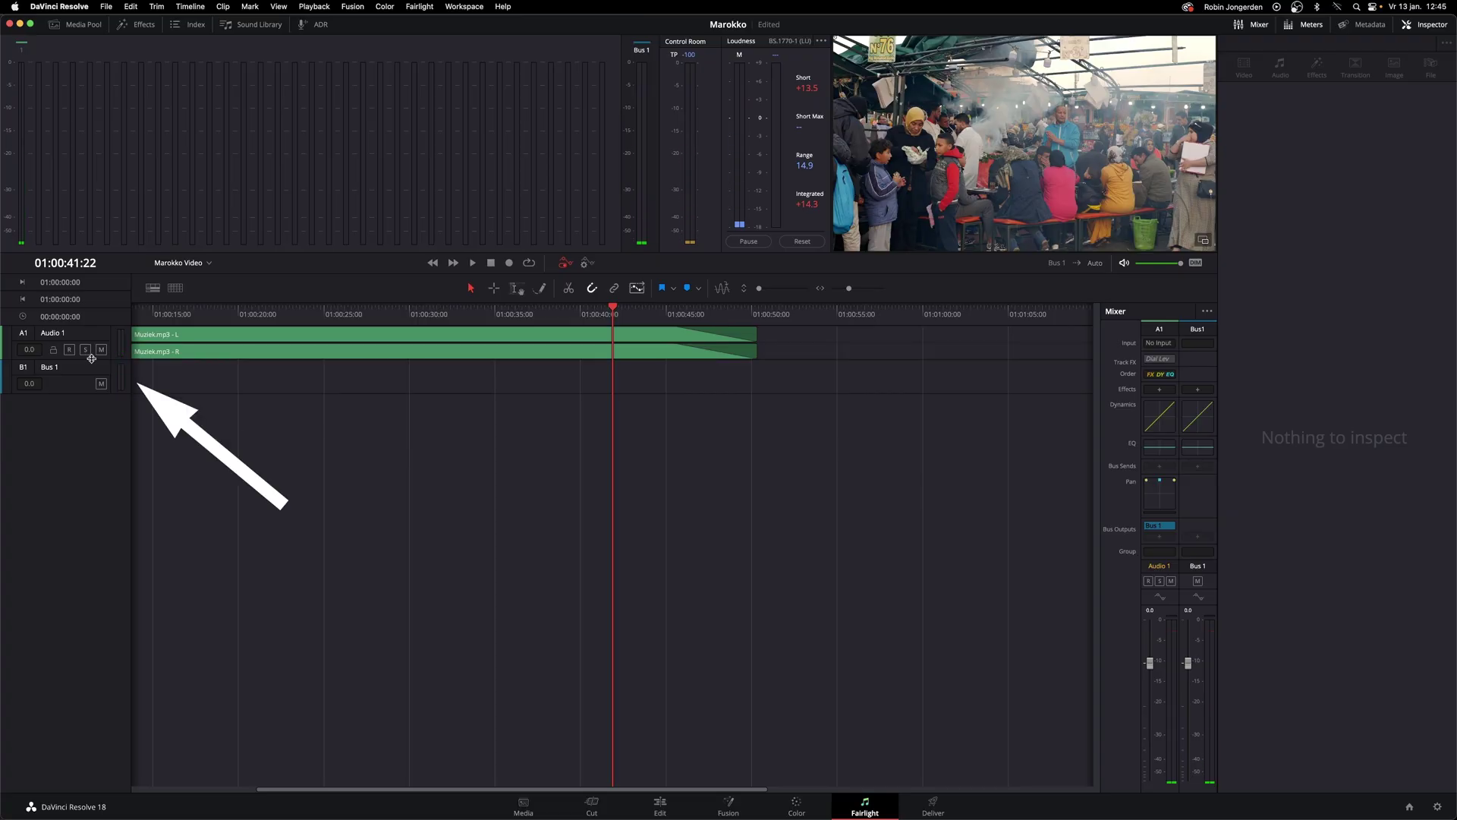
Enlarge the Audio 1 track, then select and play the Muziek.mp3 clip from about ten seconds
drag(91, 358, 85, 521)
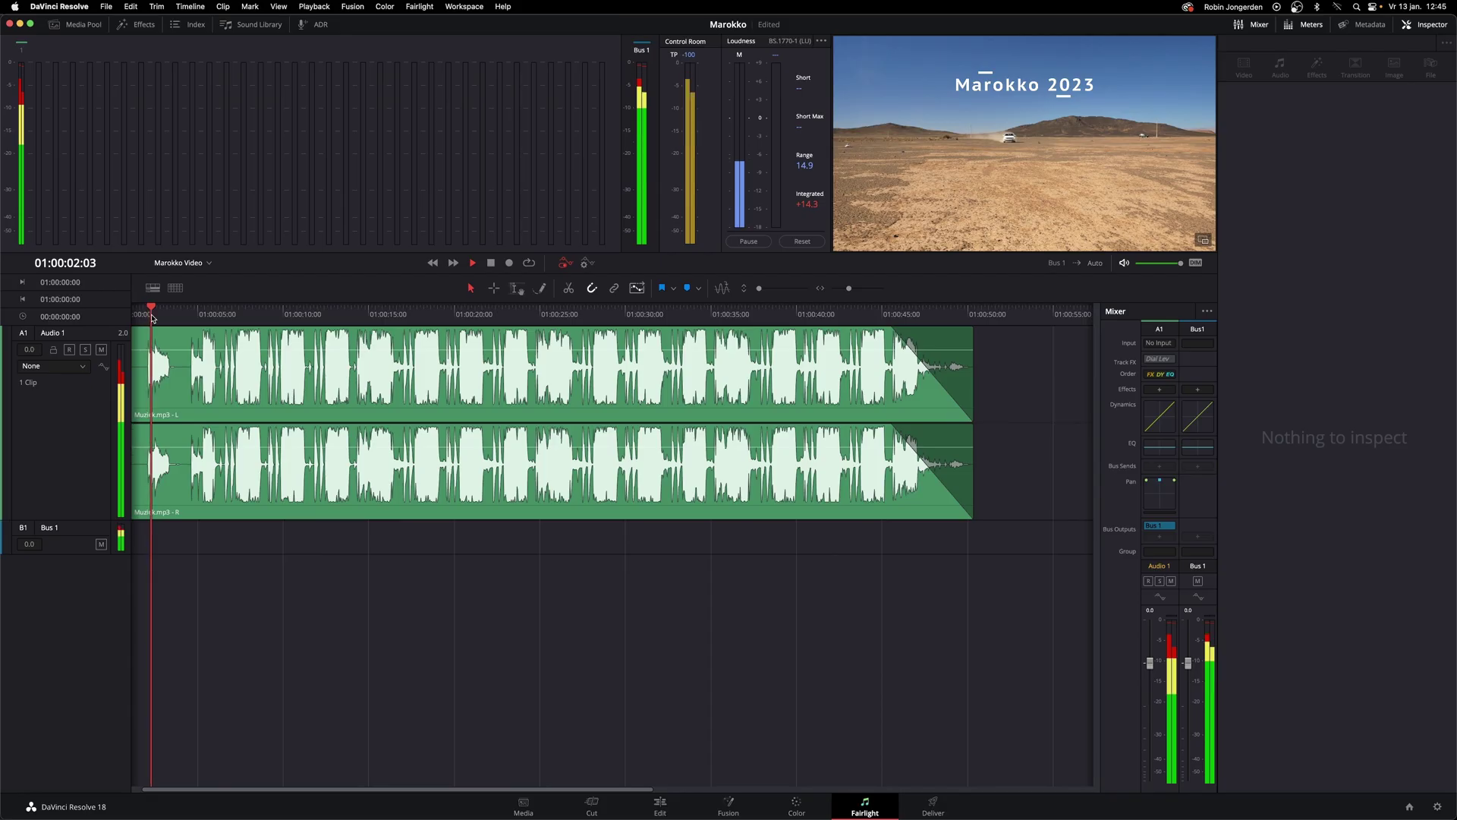
click(295, 317)
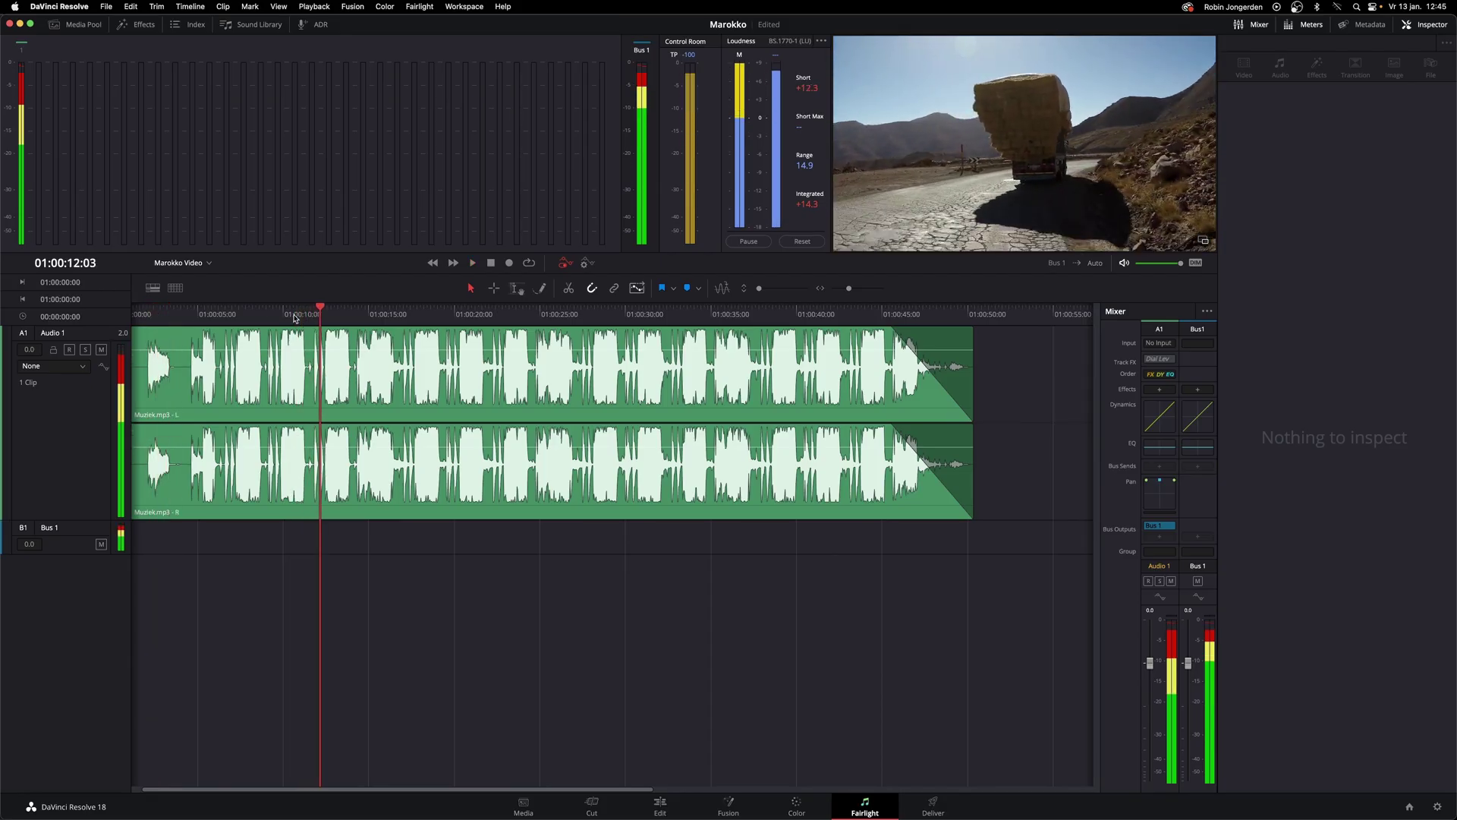
click(446, 372)
key(space)
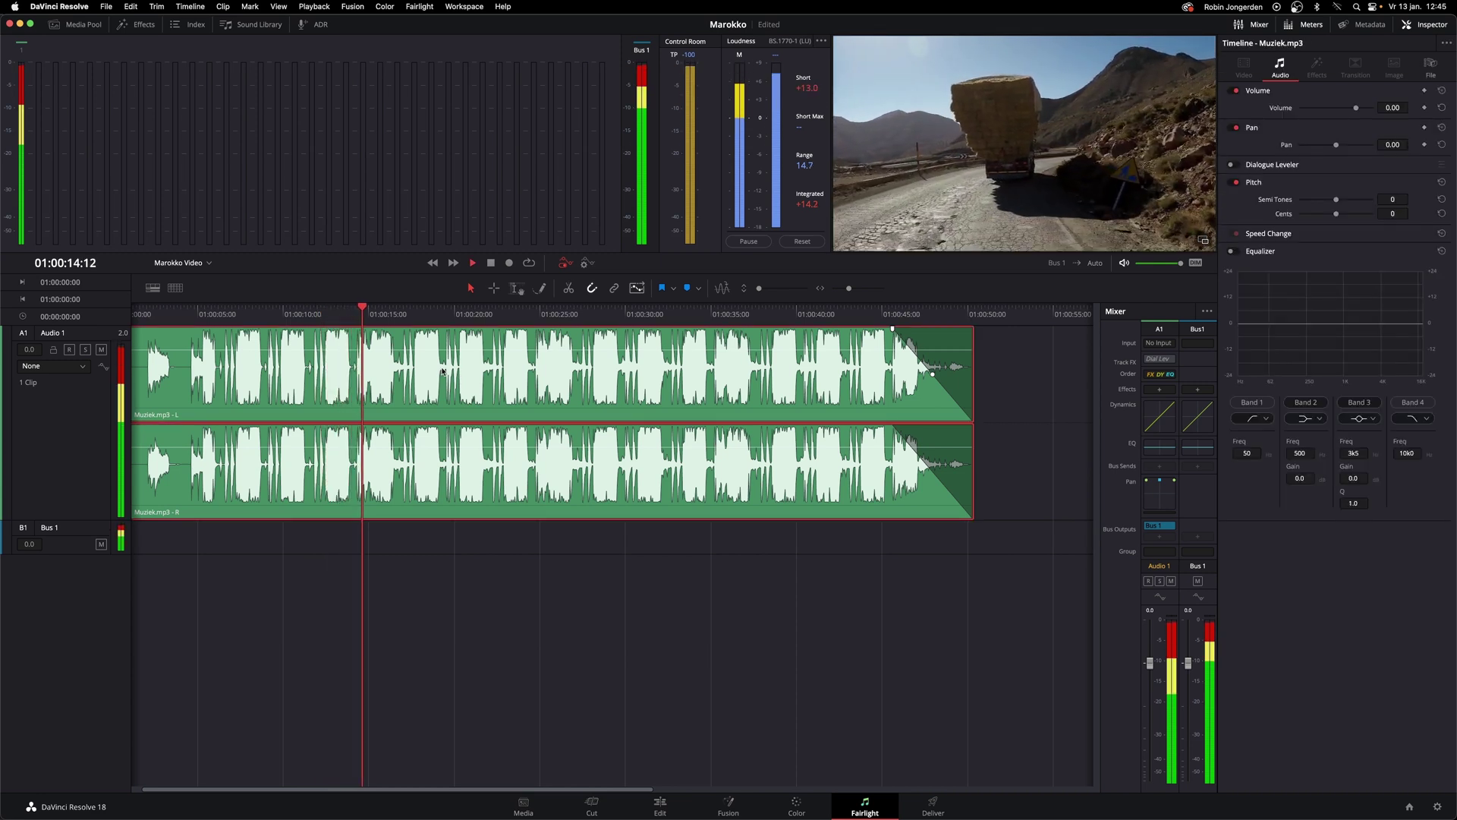
key(space)
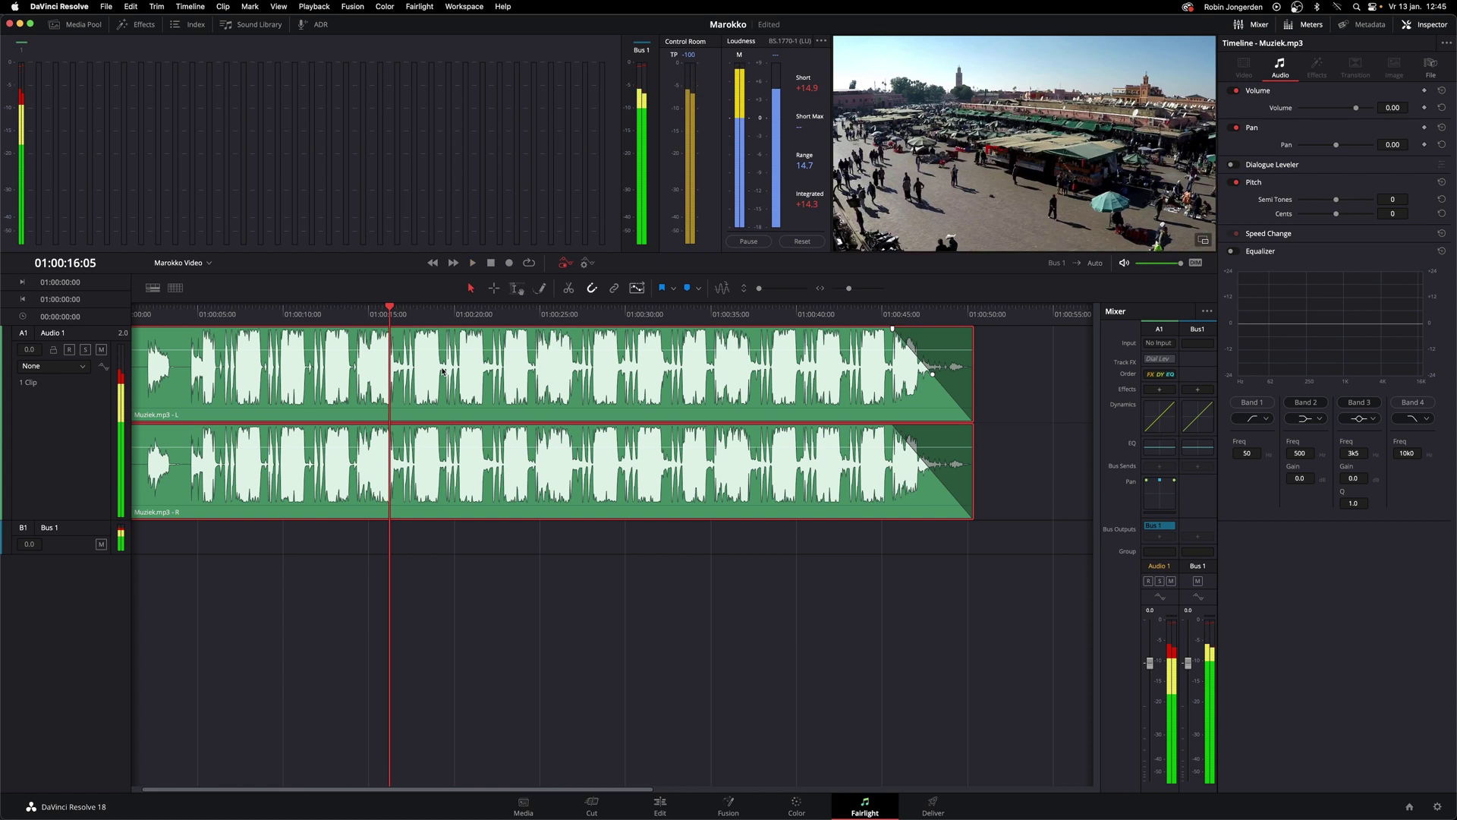
Enable the music EQ with band 2 at 42 Hz, −2.6 dB, centre the pan, and set volume to −2.75
click(1233, 252)
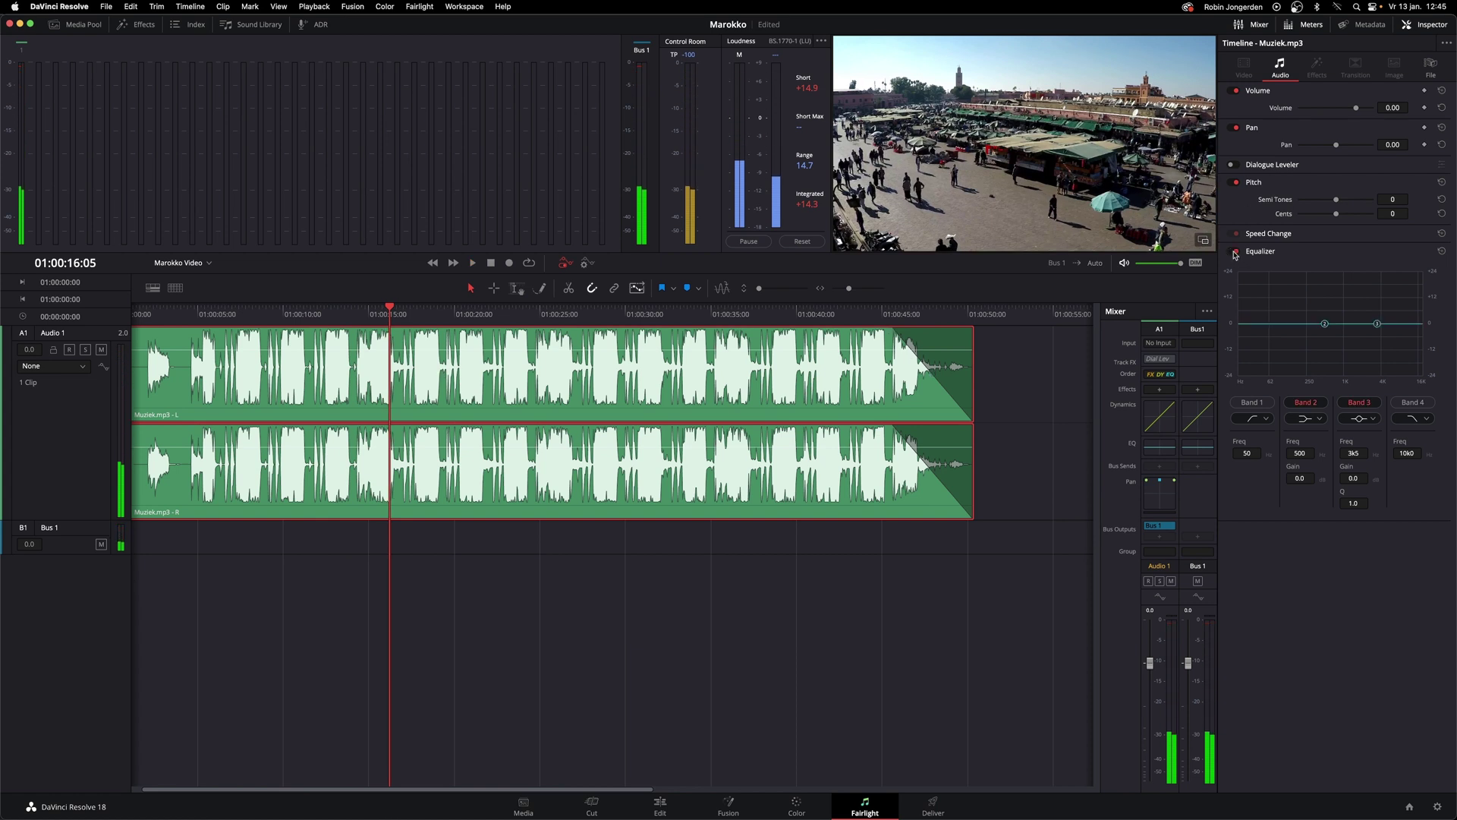
key(space)
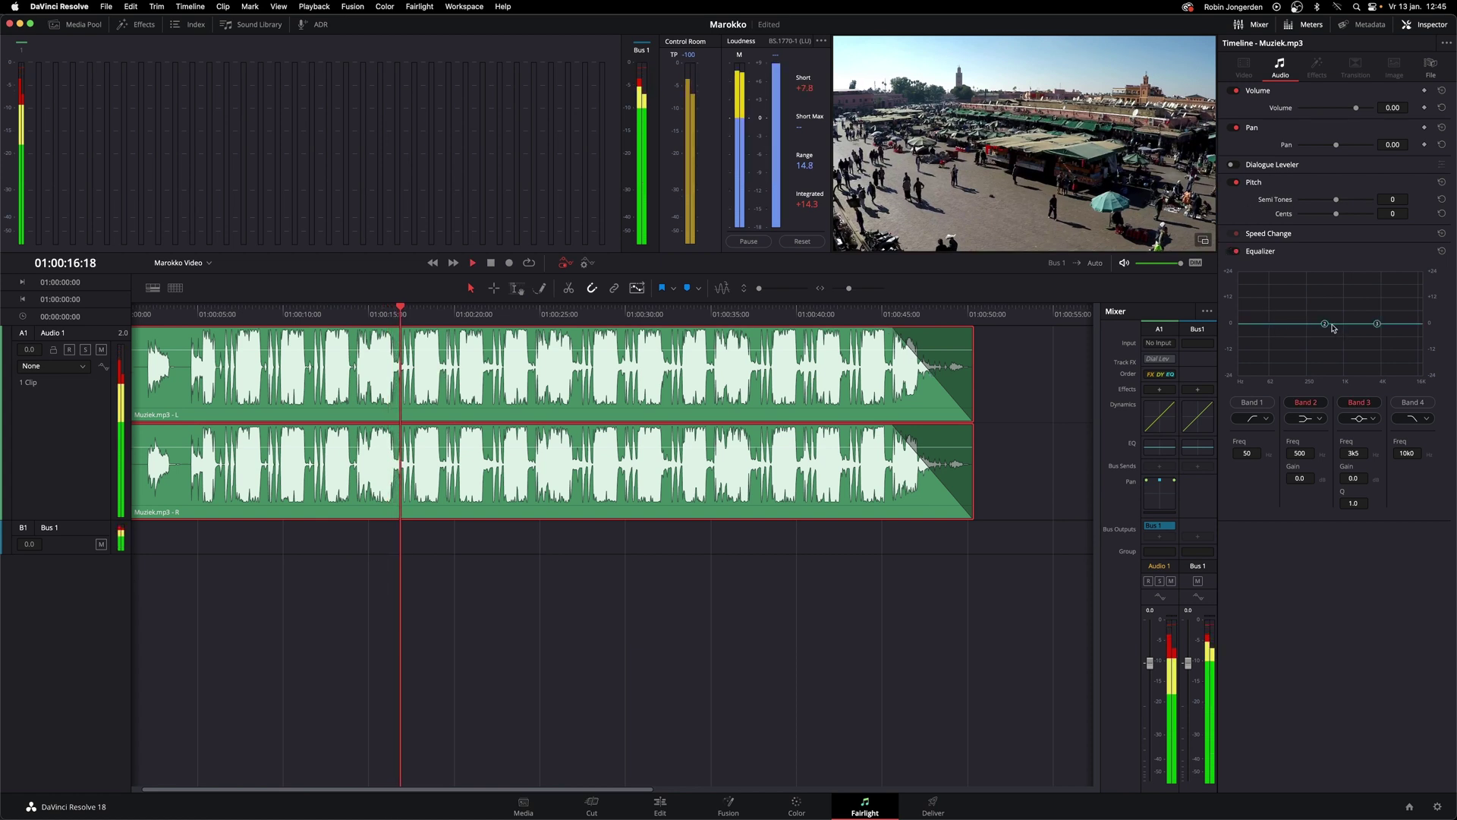
mouse_move(1324, 324)
mouse_down()
mouse_move(1275, 346)
mouse_move(1329, 389)
mouse_up()
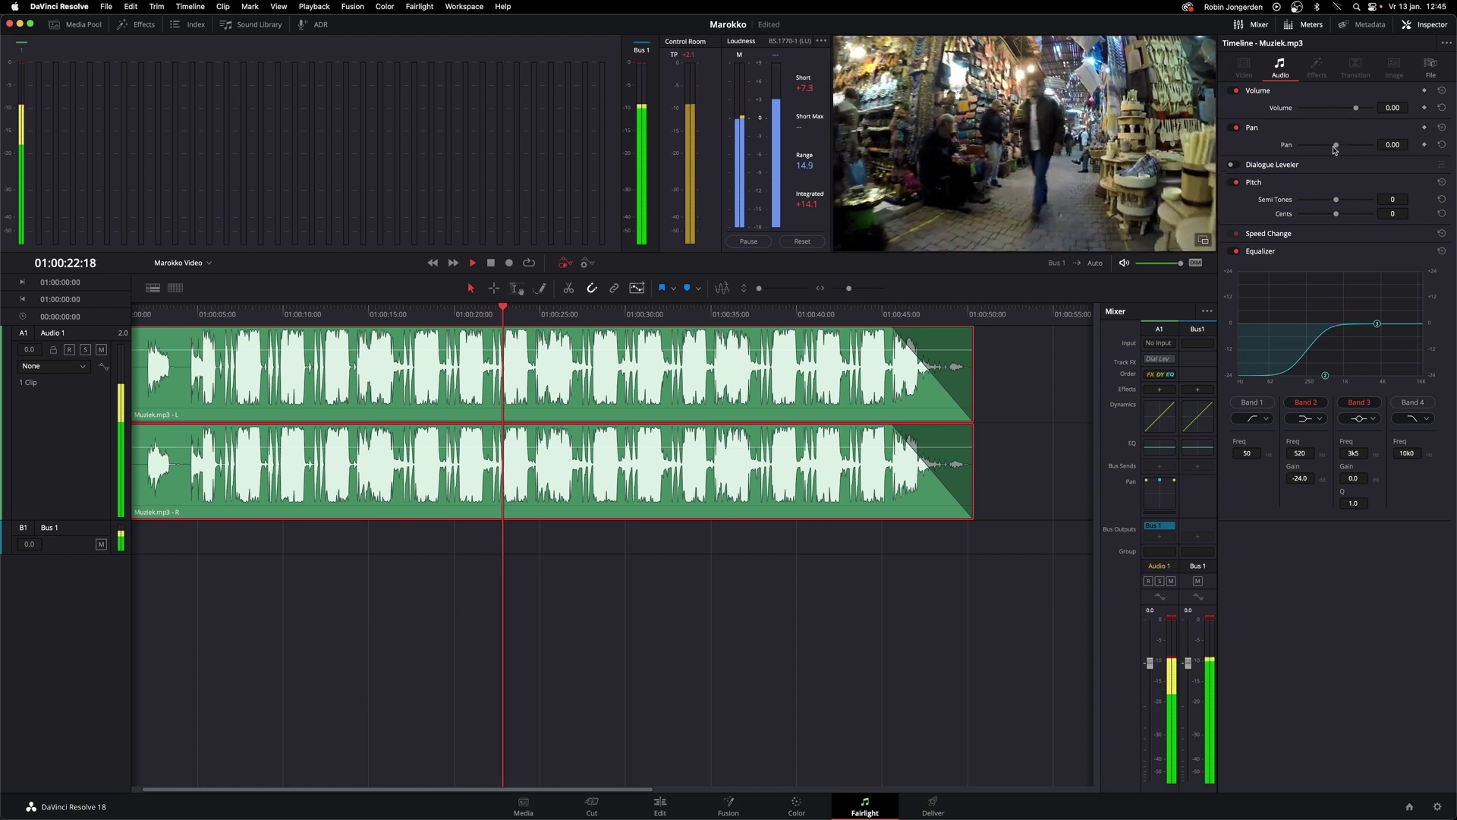
mouse_move(1336, 144)
mouse_down()
mouse_move(1303, 145)
mouse_move(1354, 152)
mouse_move(1336, 152)
mouse_up()
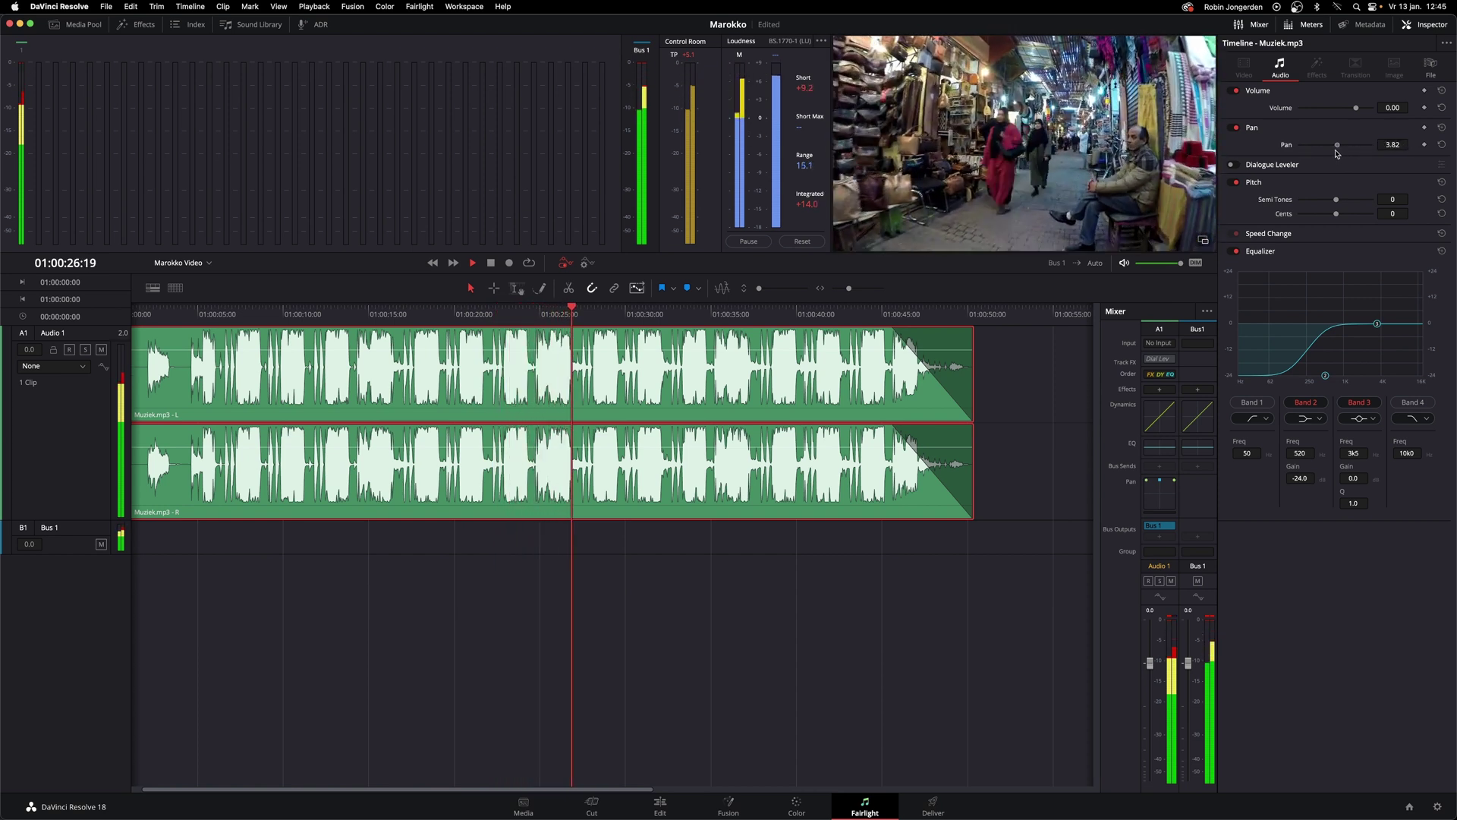
click(1442, 145)
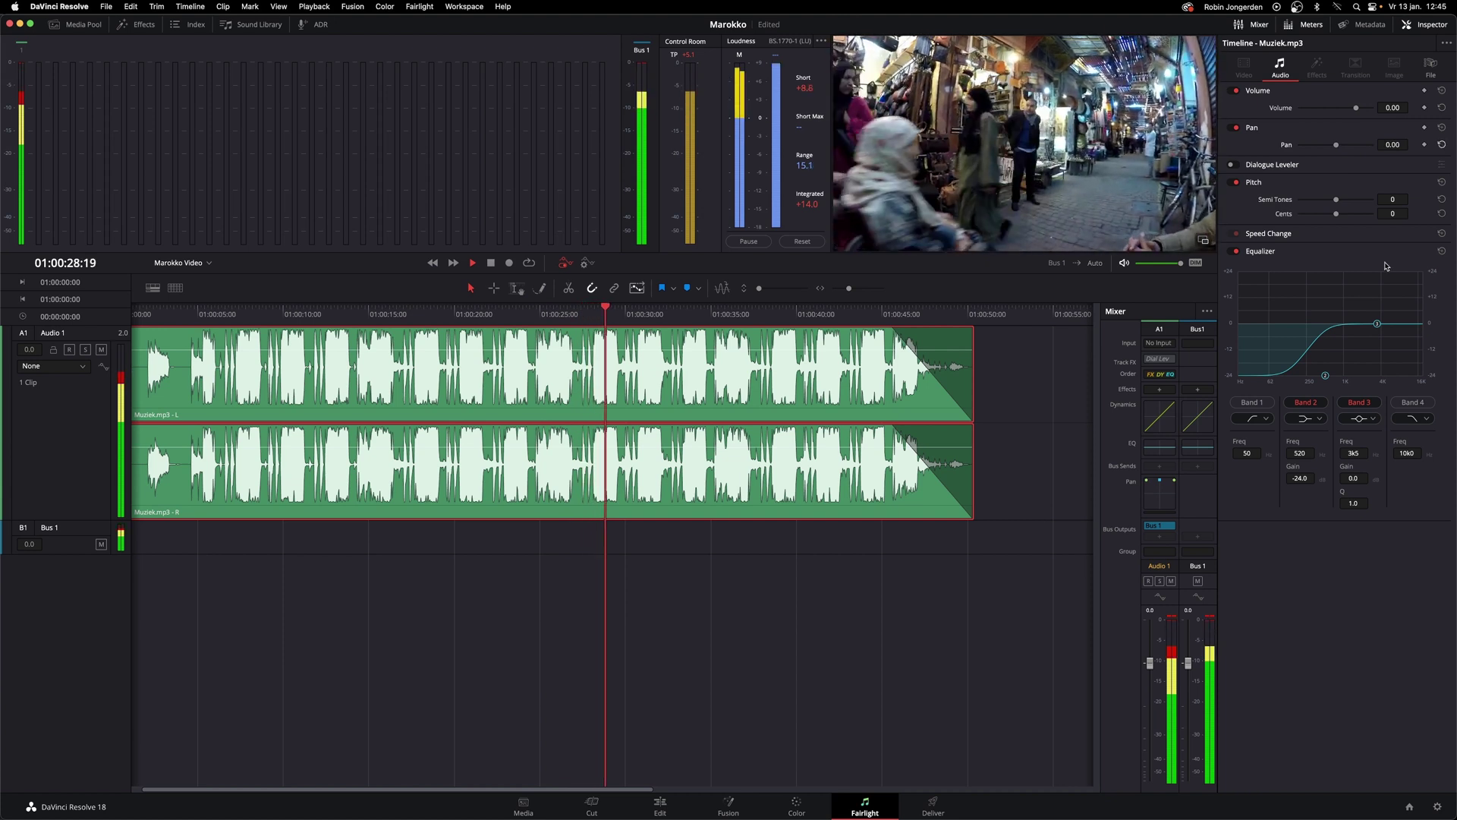
drag(1324, 376, 1258, 332)
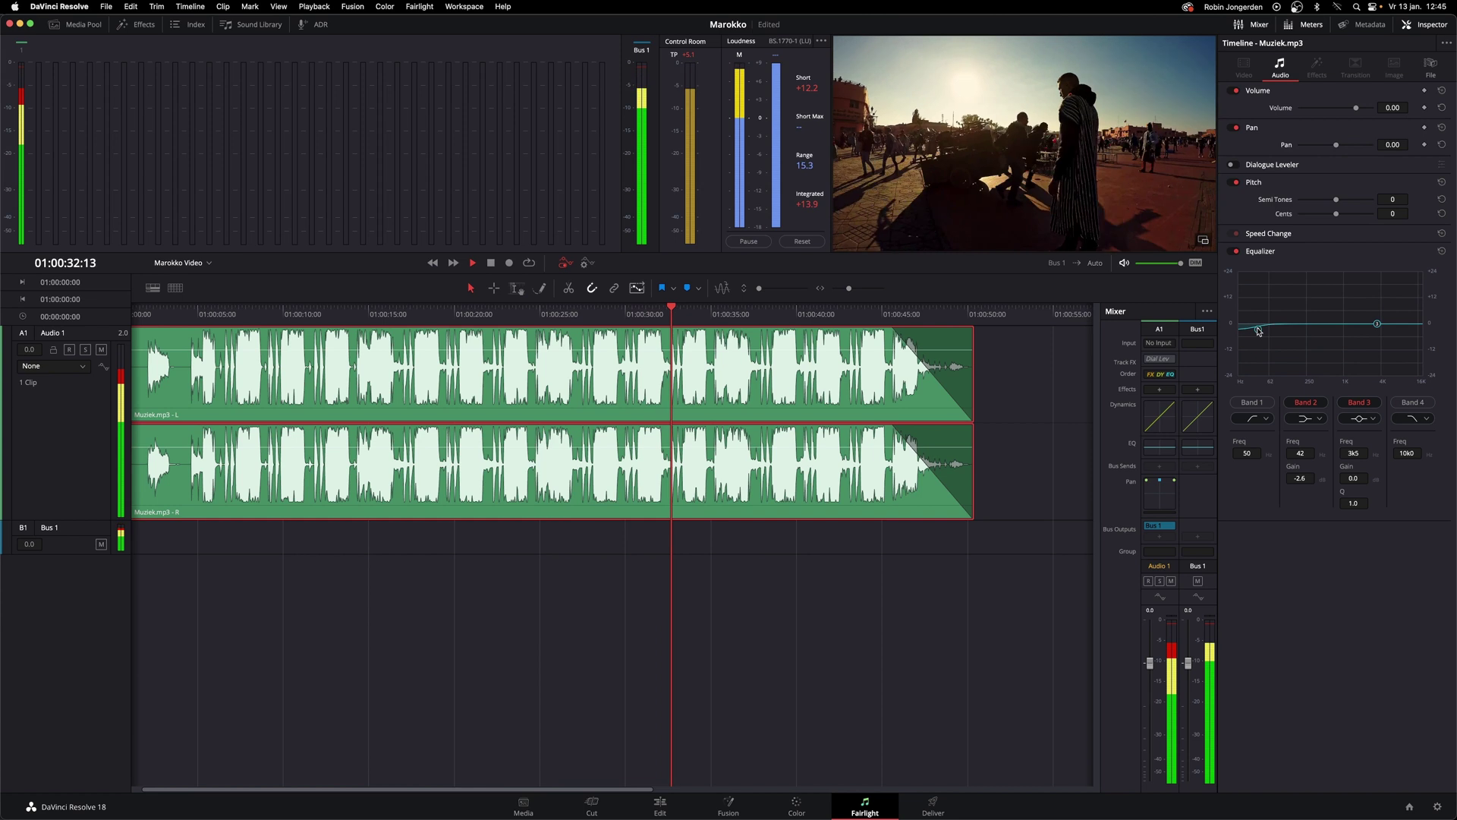
drag(1354, 109, 1355, 109)
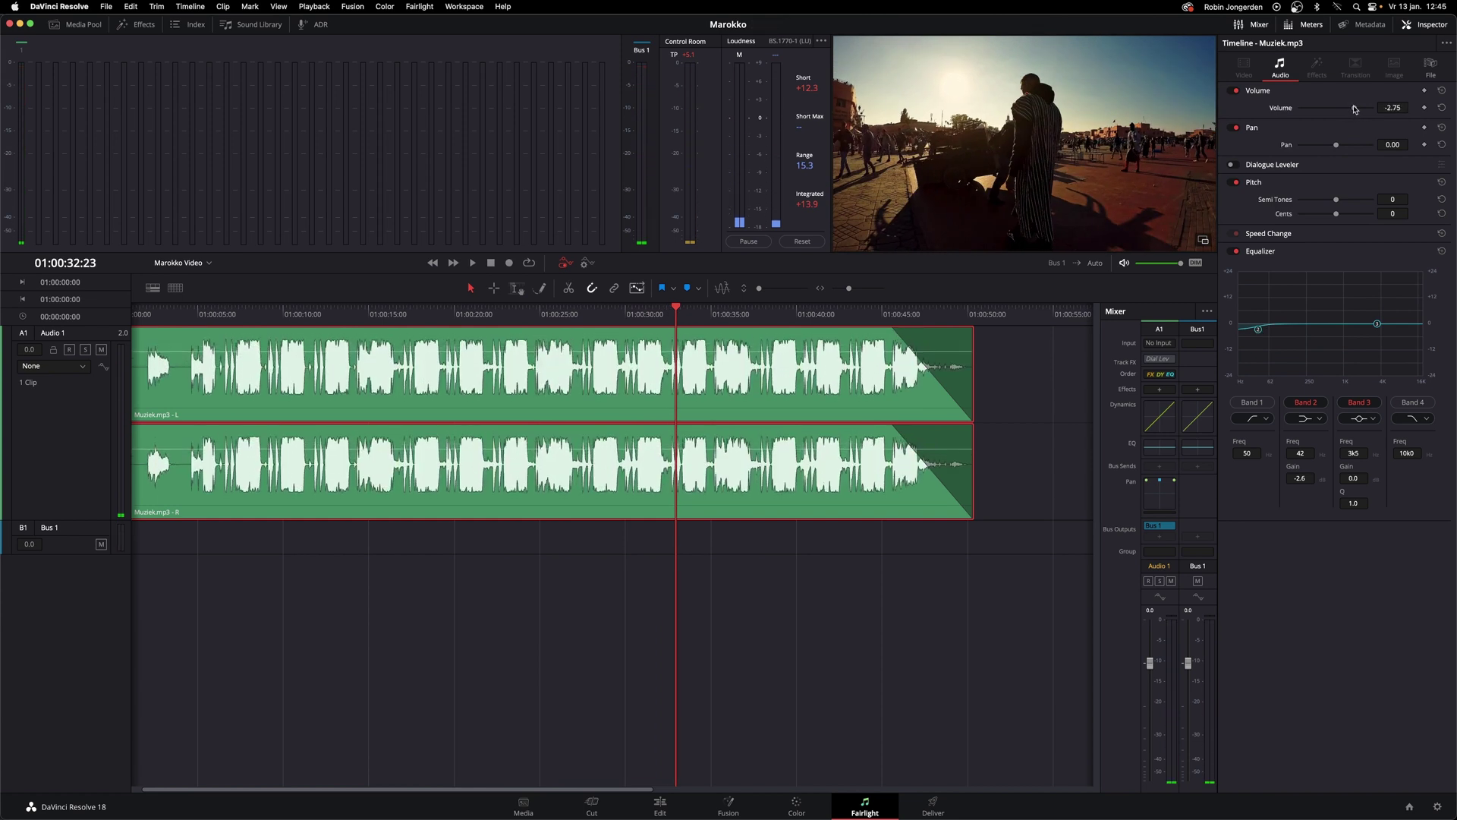
Return to the Edit page and fit the whole timeline in view
click(661, 804)
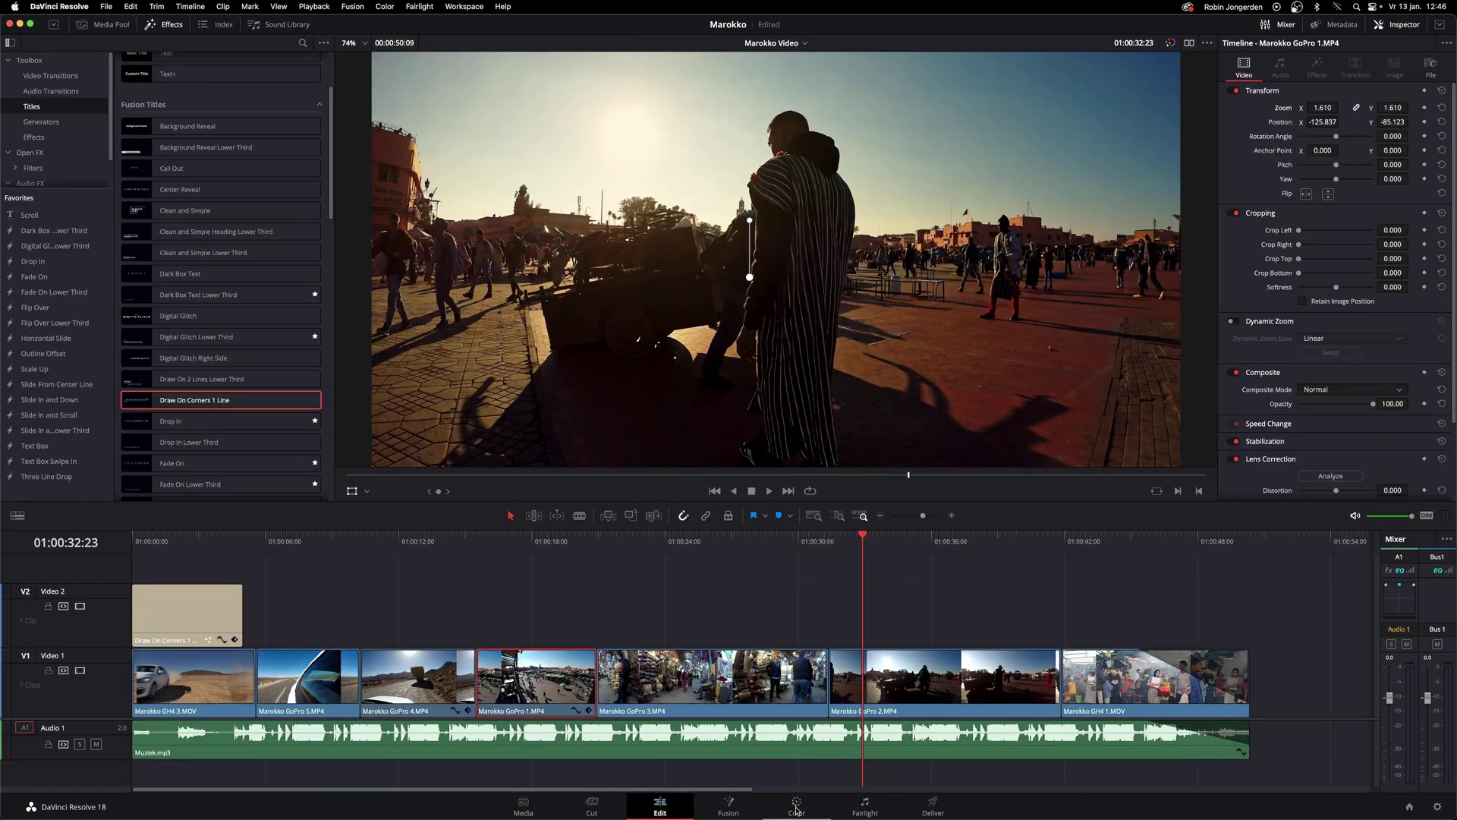
click(796, 806)
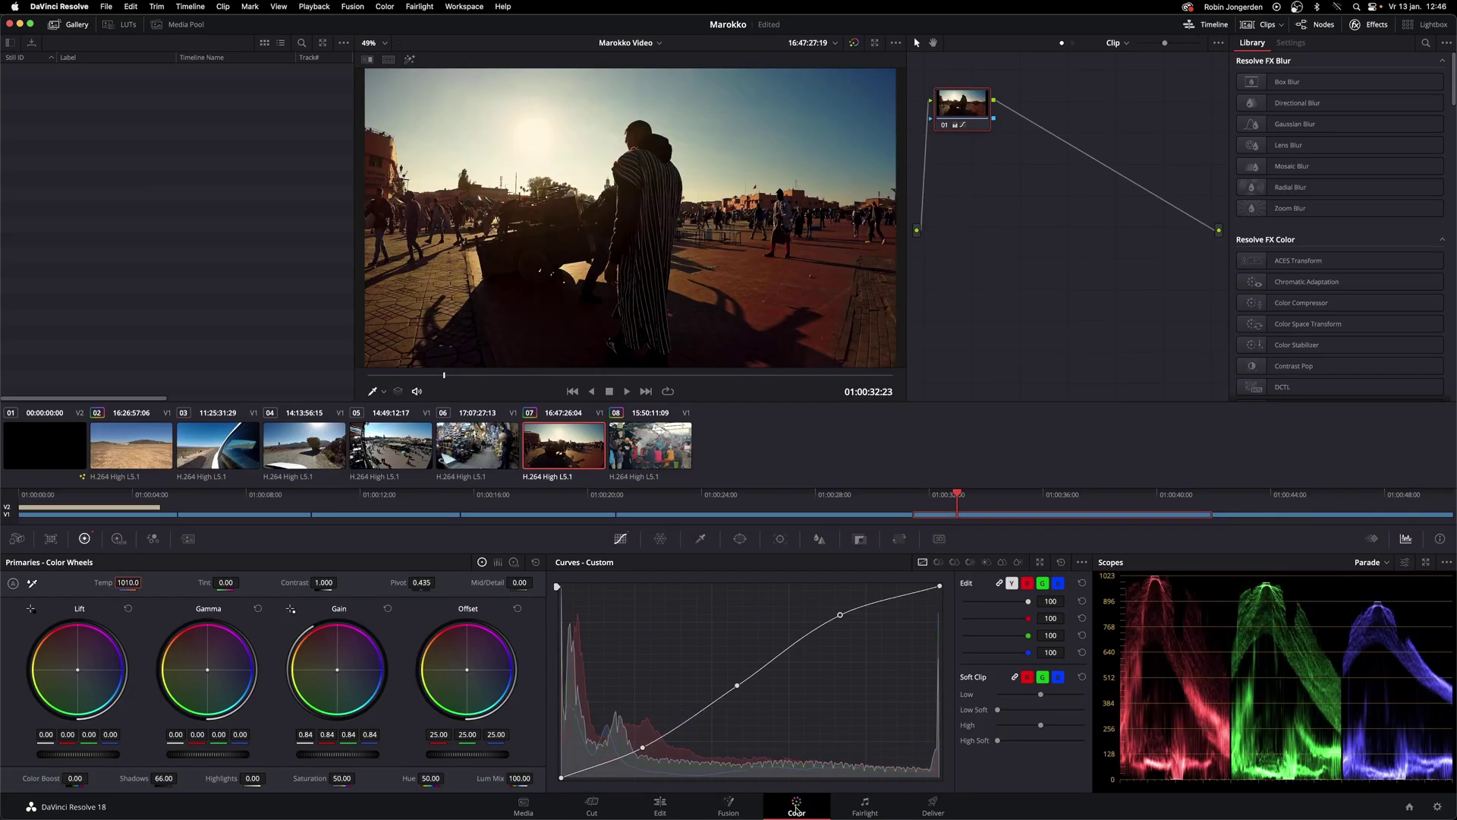
click(660, 807)
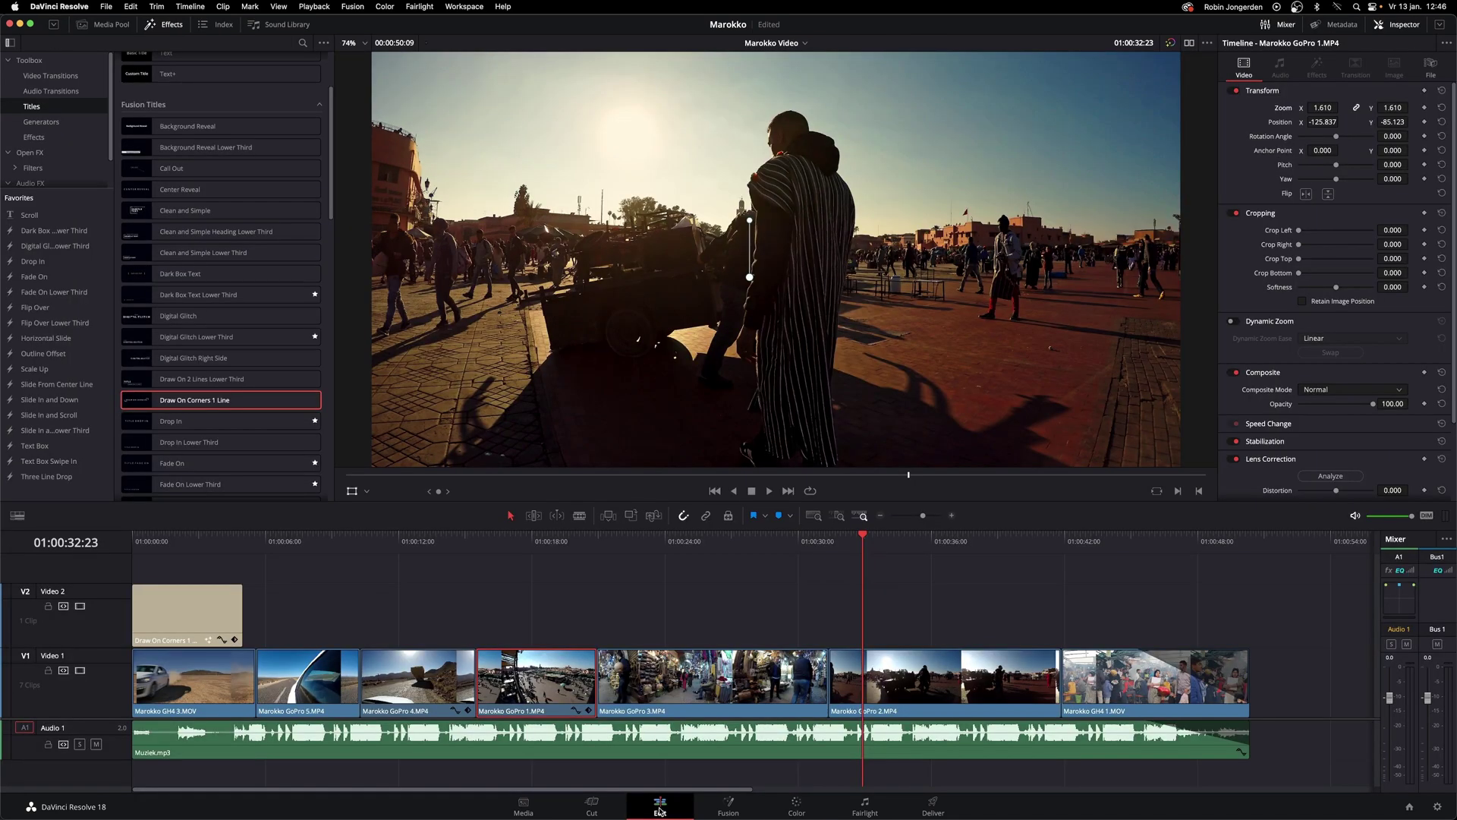
click(531, 542)
key(shift+z)
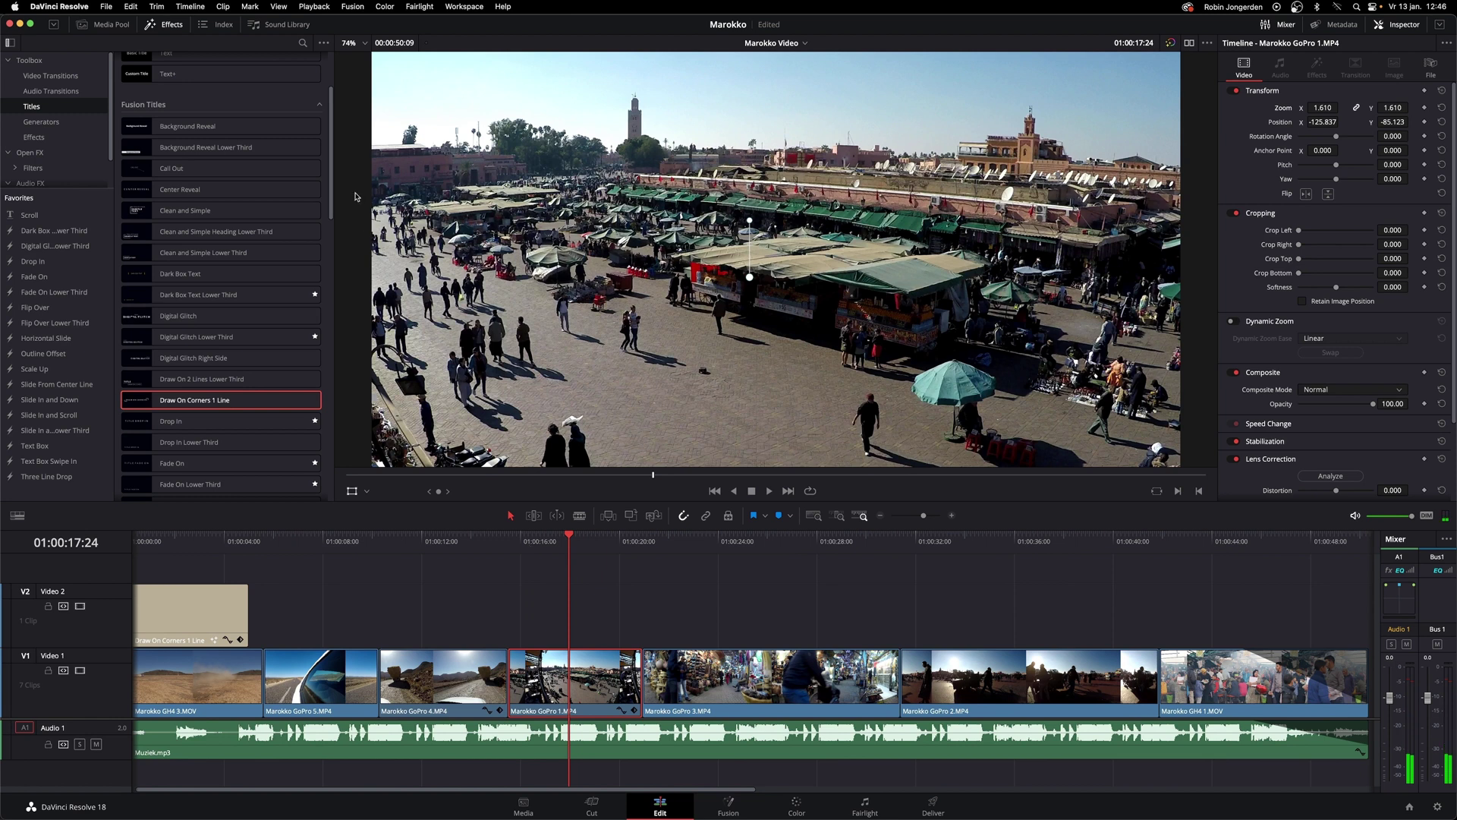
Hide the effects library, mixer and inspector, then play the edit from the start
click(169, 29)
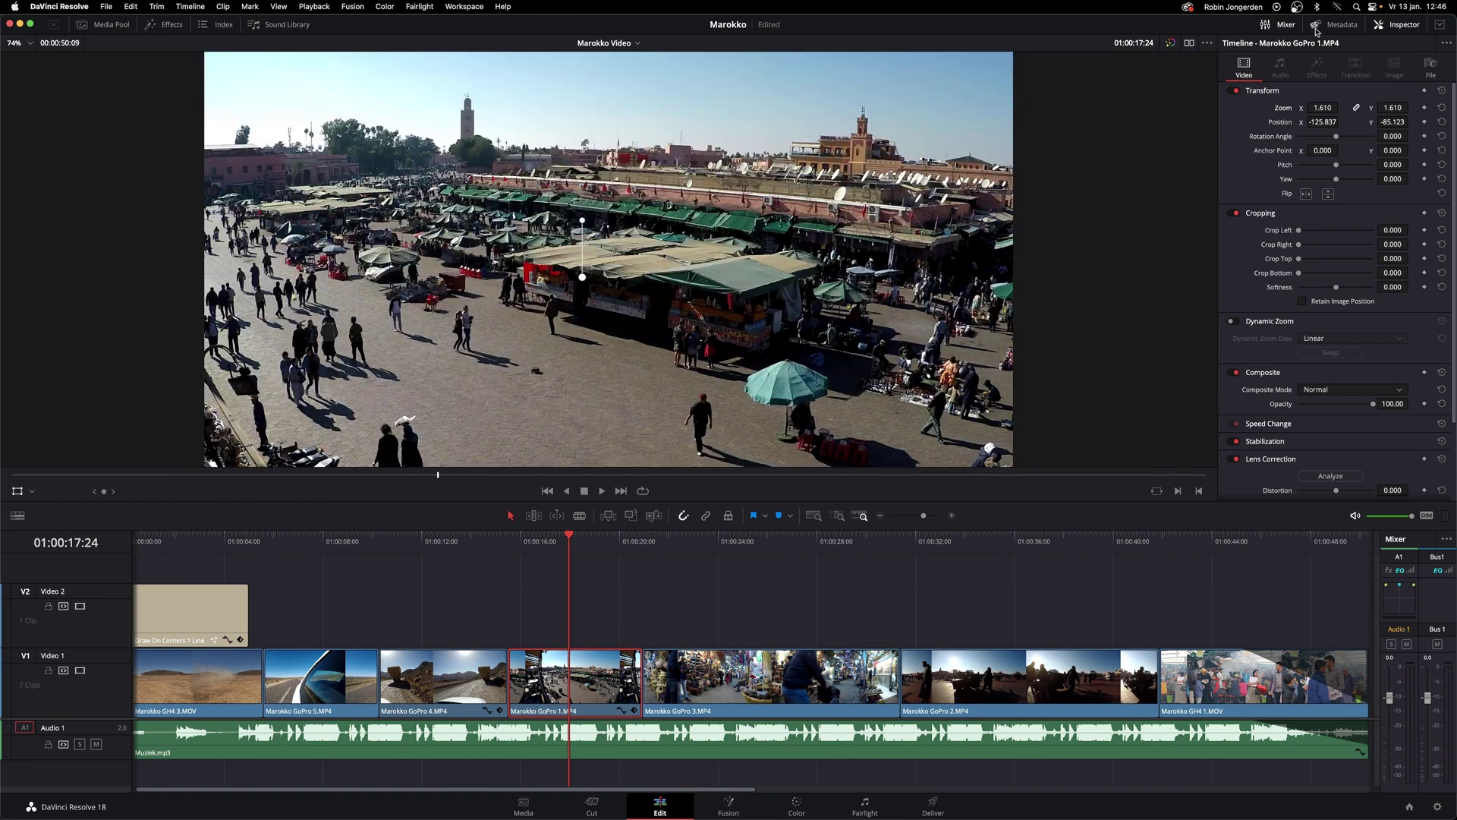
click(1283, 28)
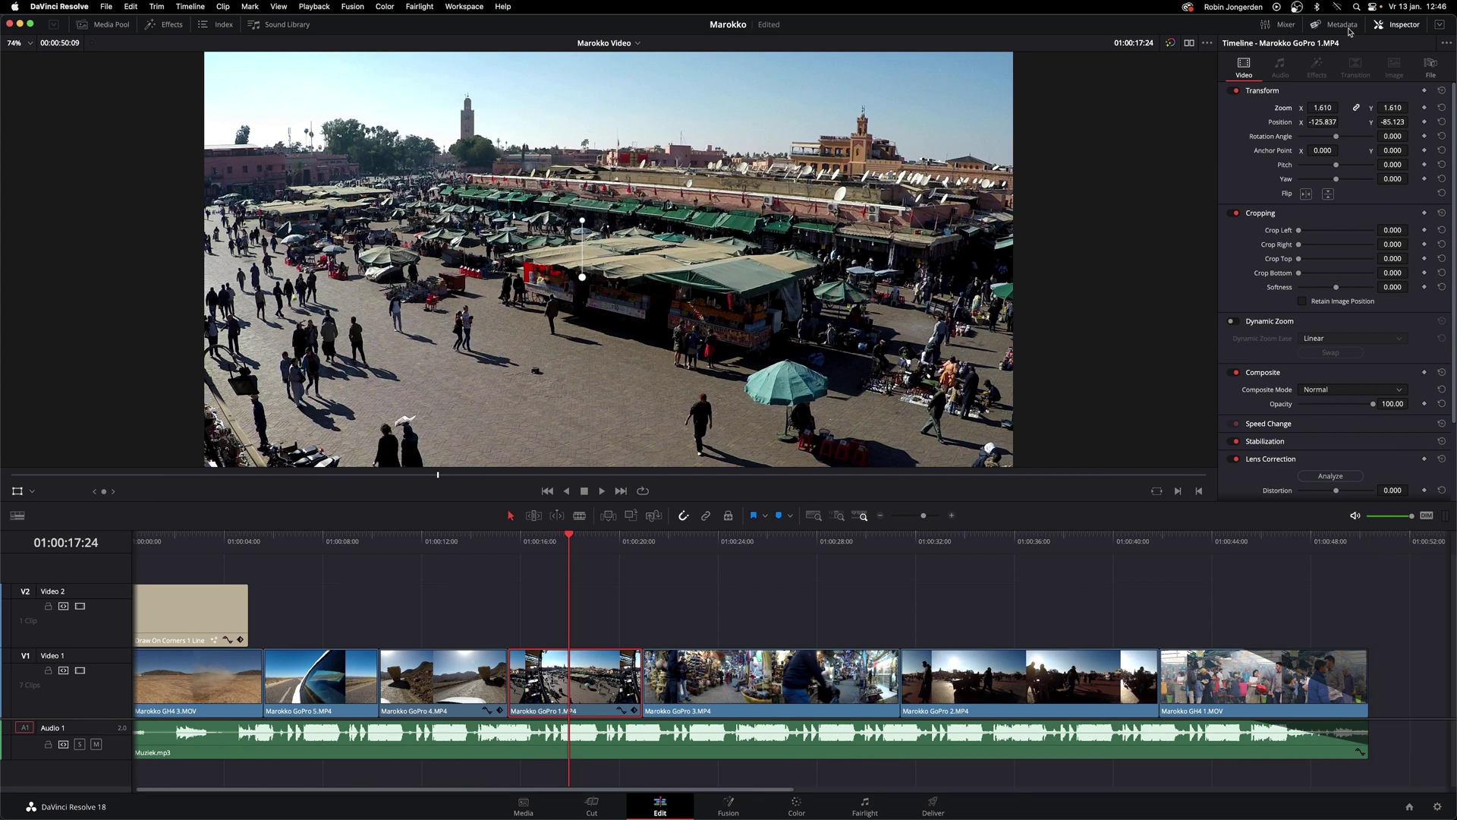
click(1397, 29)
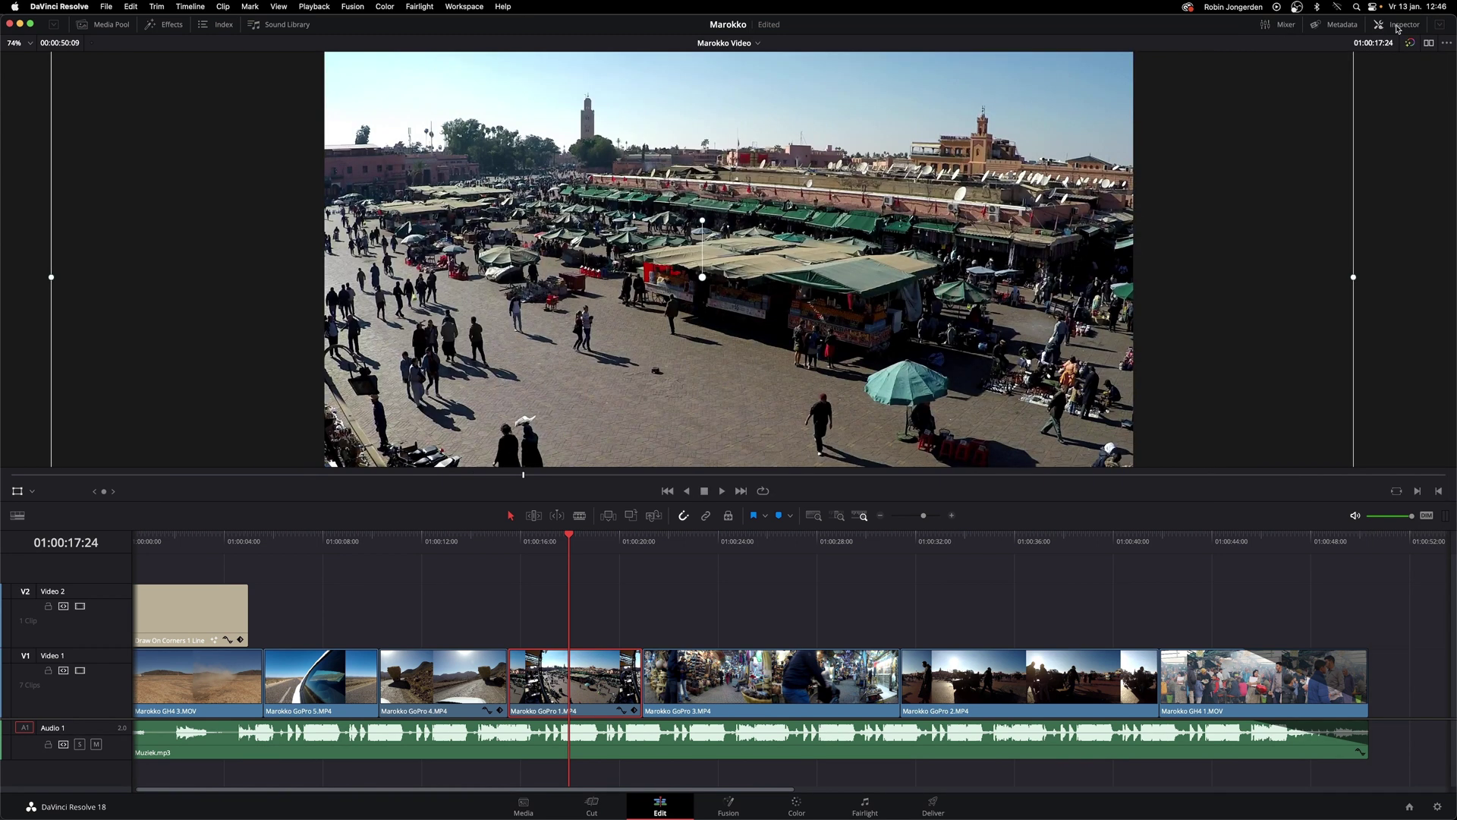
key(shift+z)
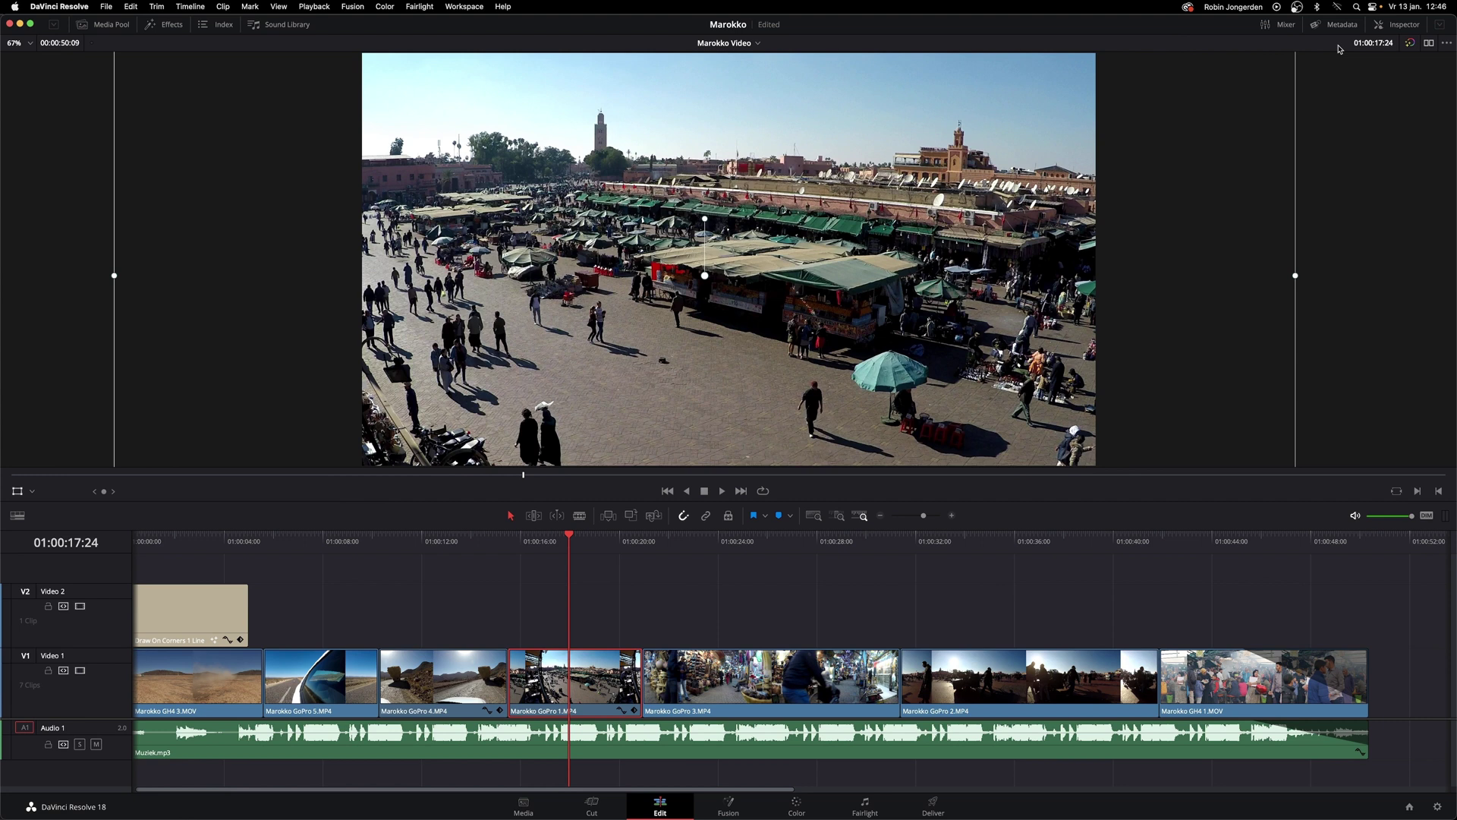
key(Home)
key(space)
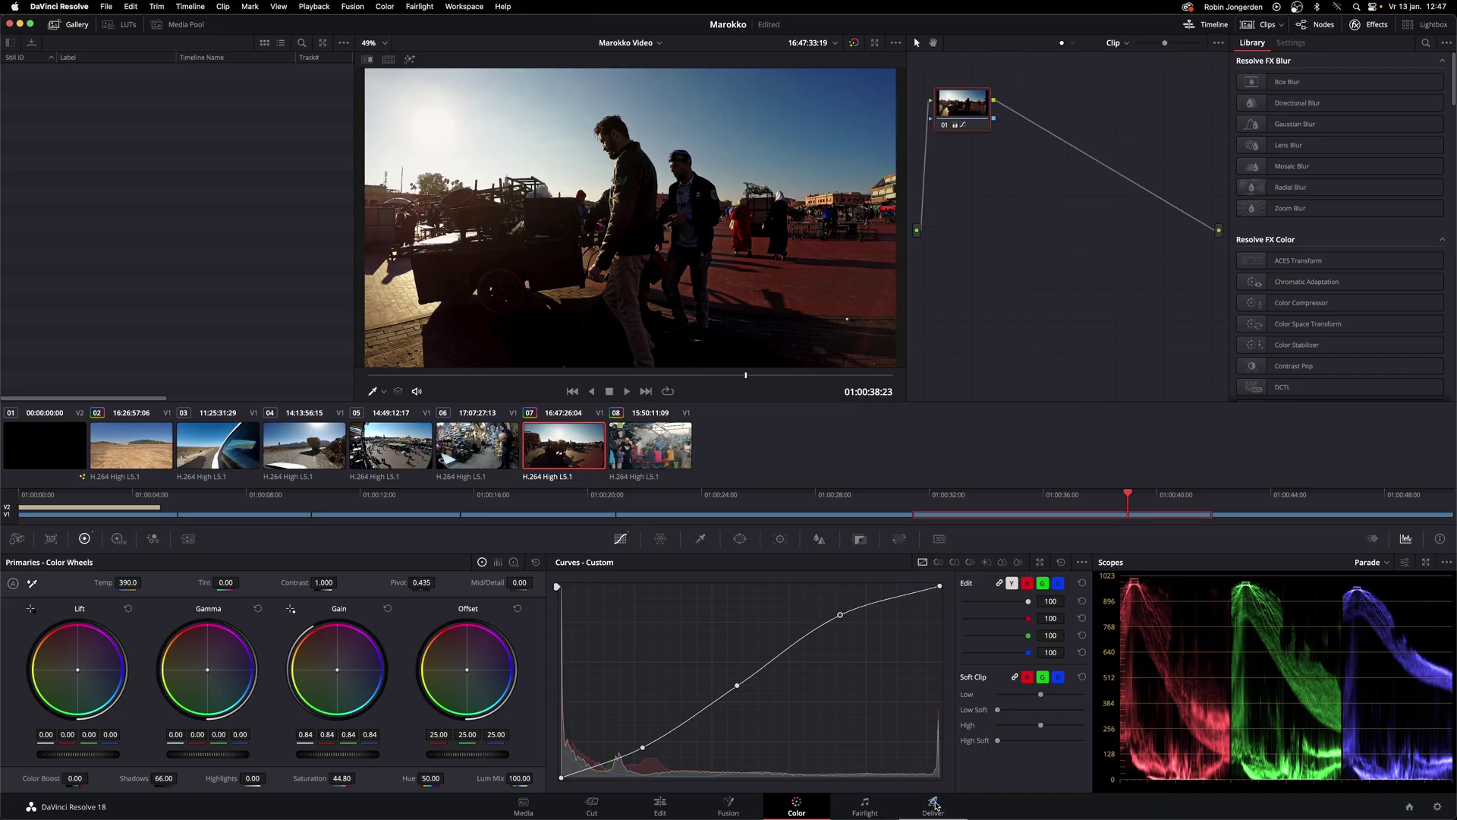
Switch to the Deliver page to show the render settings and empty render queue
click(935, 805)
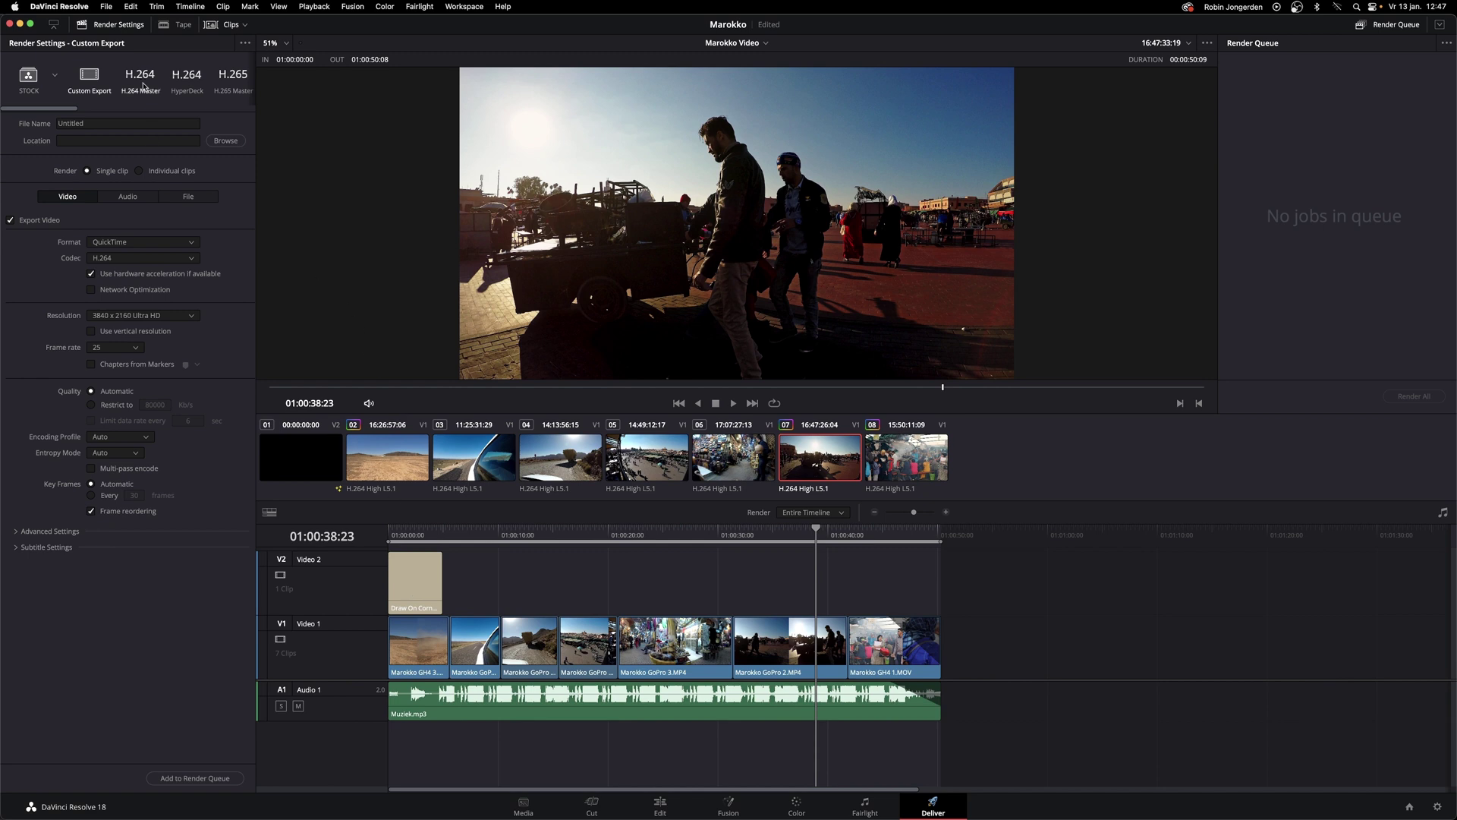
Browse the render presets, try YouTube 1080p, then settle on H.264 Master
scroll(142, 86, right, 2)
scroll(142, 86, right, 2)
scroll(142, 86, right, 2)
scroll(142, 86, right, 2)
click(171, 83)
scroll(170, 83, left, 2)
scroll(170, 83, left, 2)
scroll(170, 84, left, 2)
scroll(166, 83, right, 1)
click(106, 78)
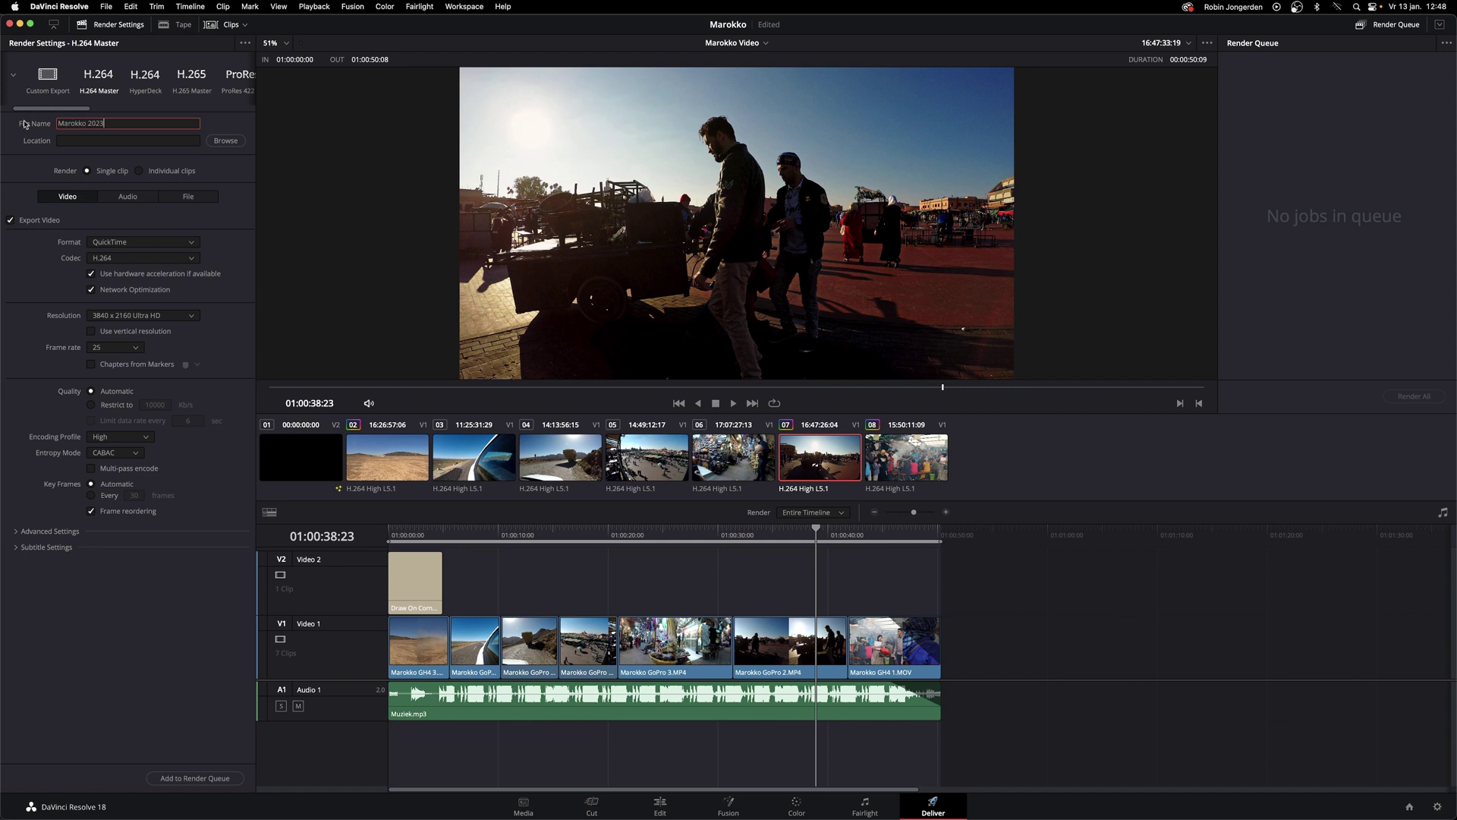
Set the Marokko folder as the destination, queue the job, and render it
click(227, 141)
click(610, 265)
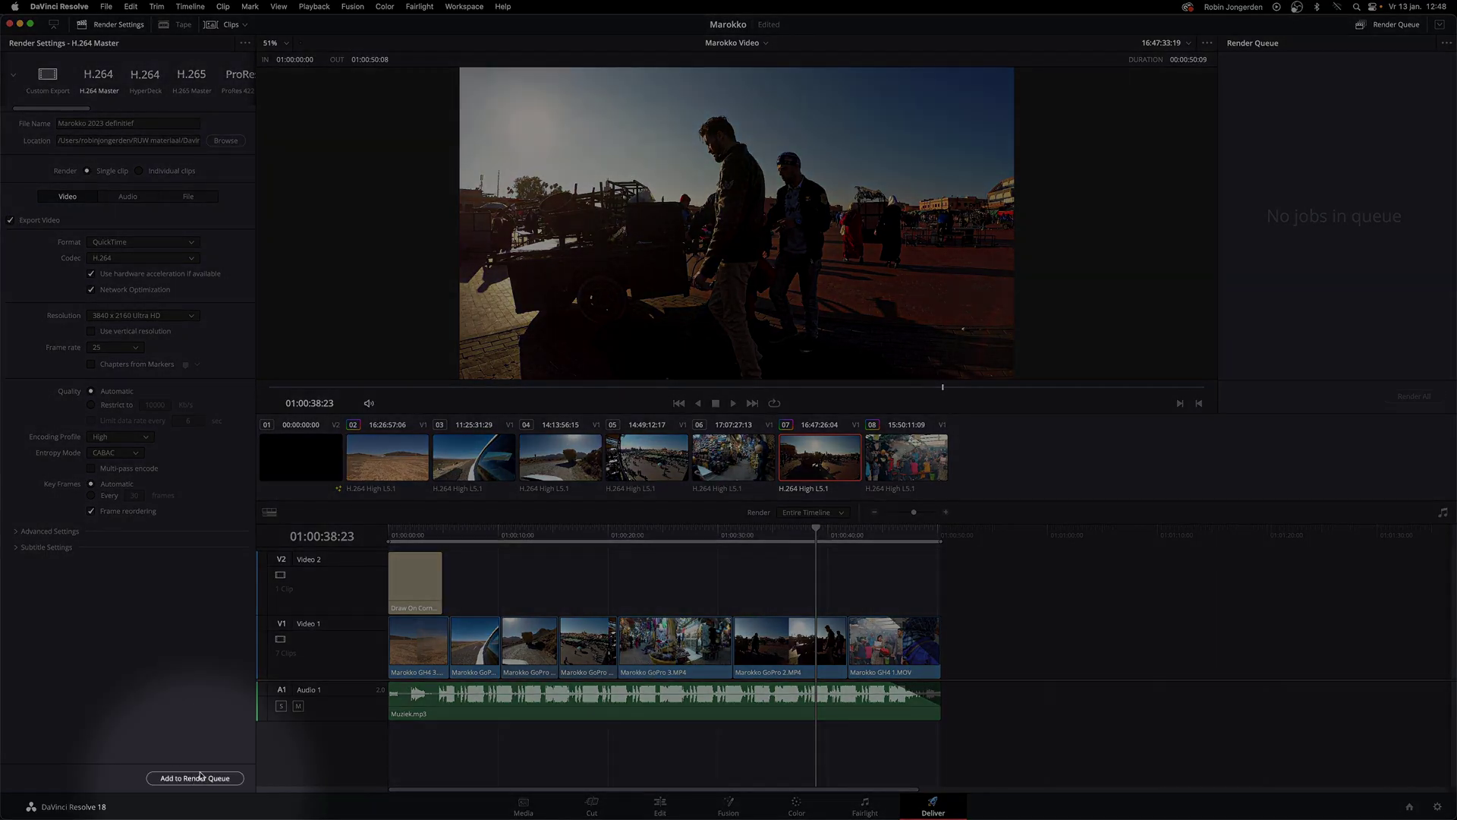
click(204, 780)
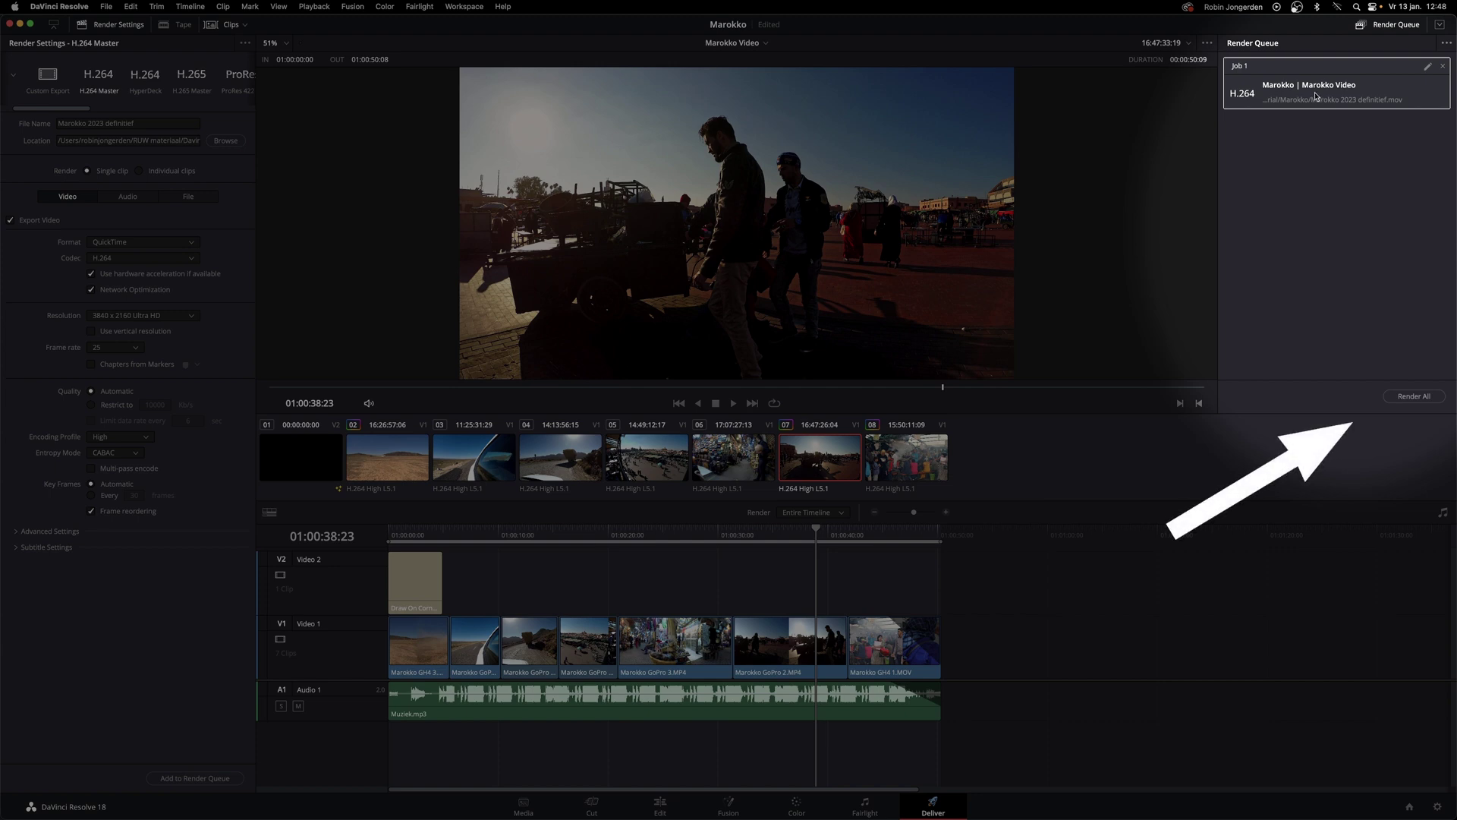
click(1414, 395)
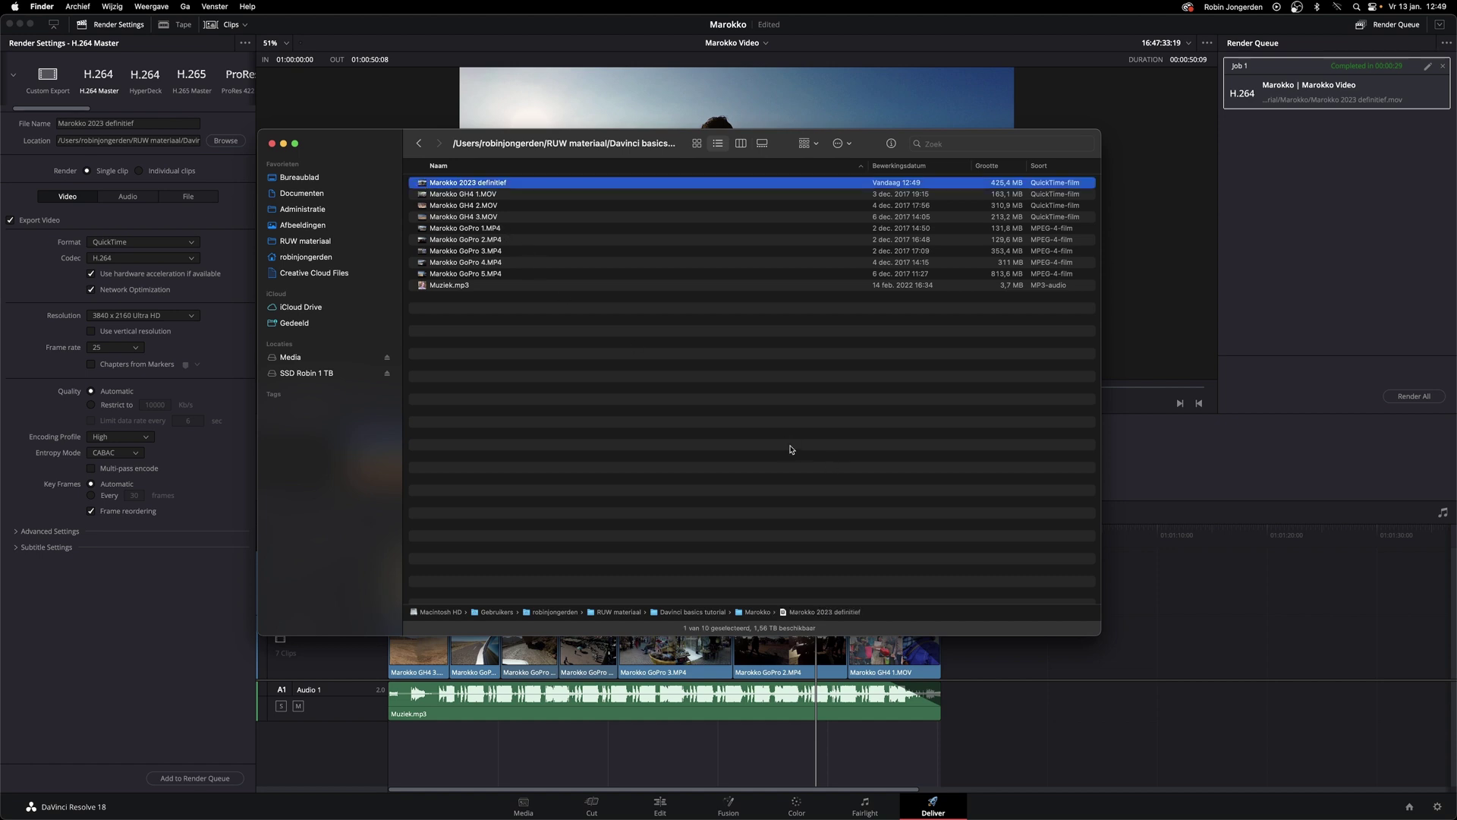
Quick Look the rendered 'Marokko 2023 definitief' file to play it from the title
key(space)
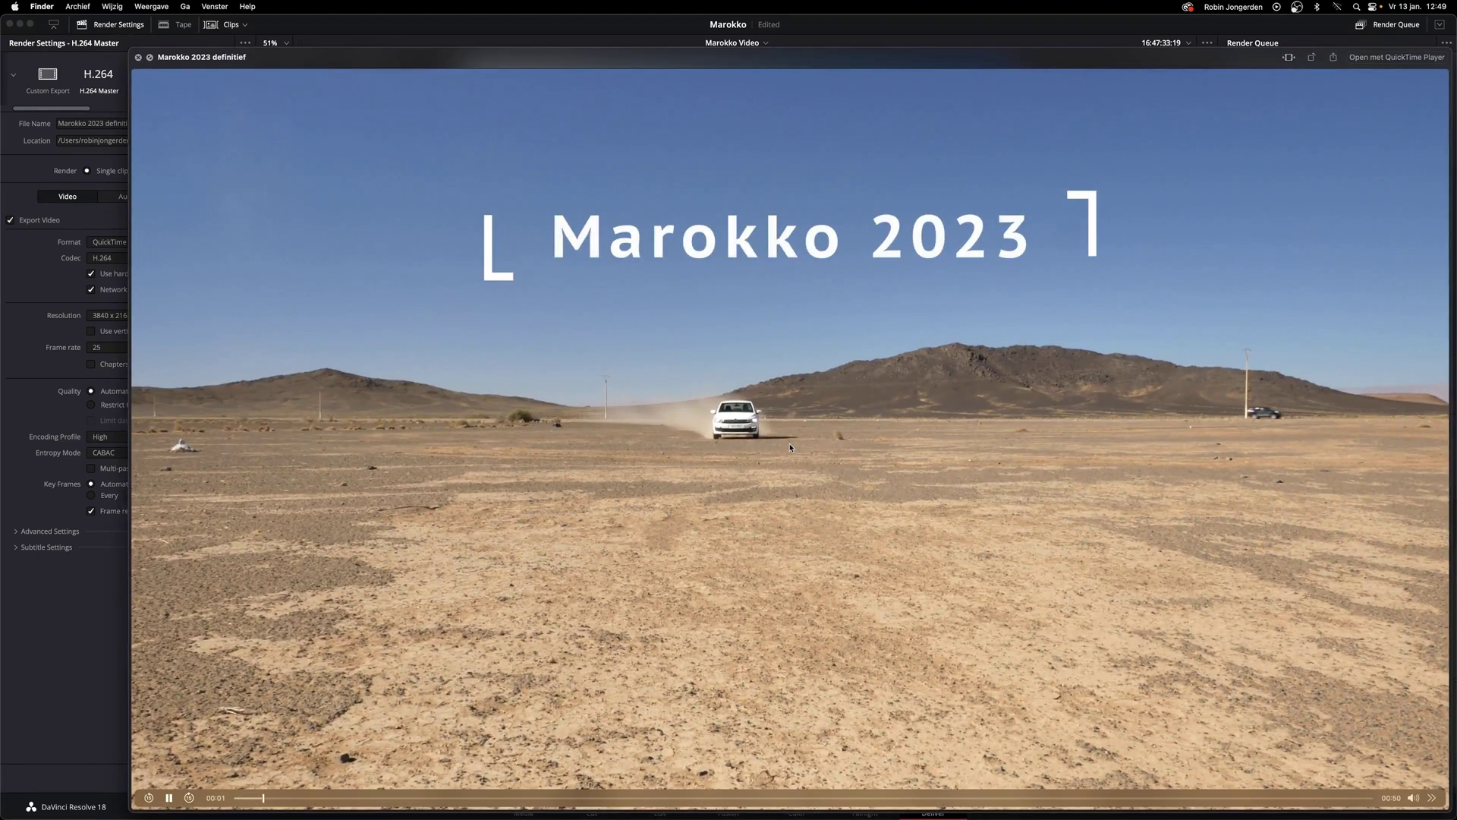